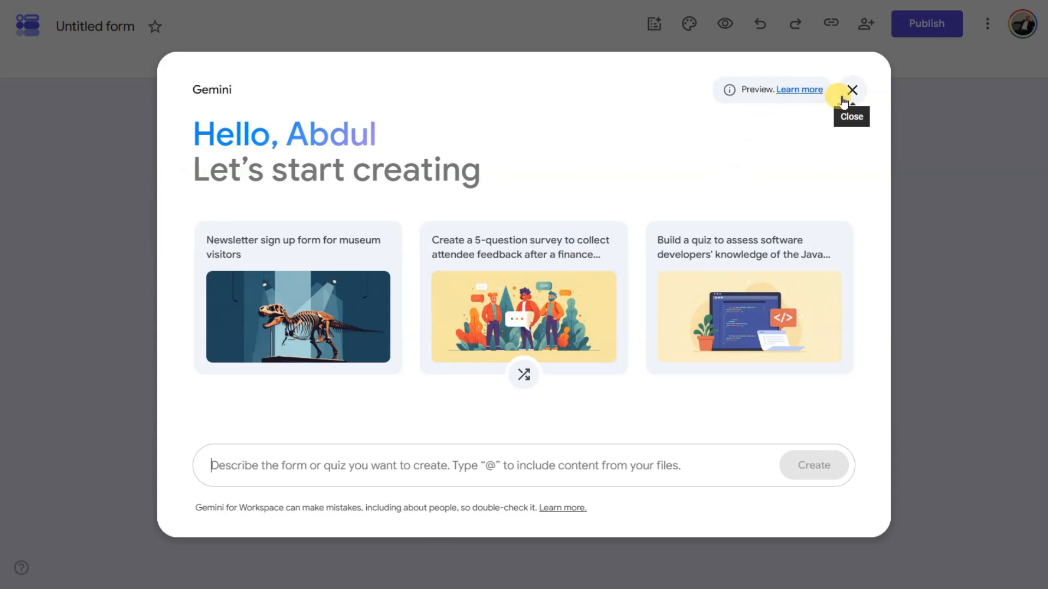
- Close the Gemini 'Let's start creating' prompt to reveal the blank untitled form
click(843, 100)
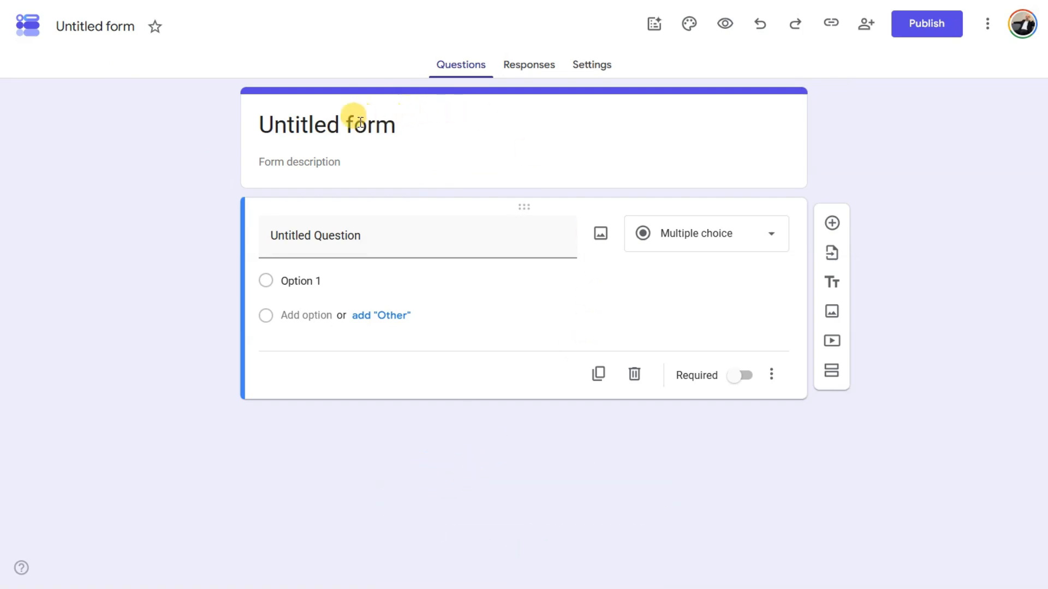
- Rename the untitled form to 'Main Sale Record'
click(94, 29)
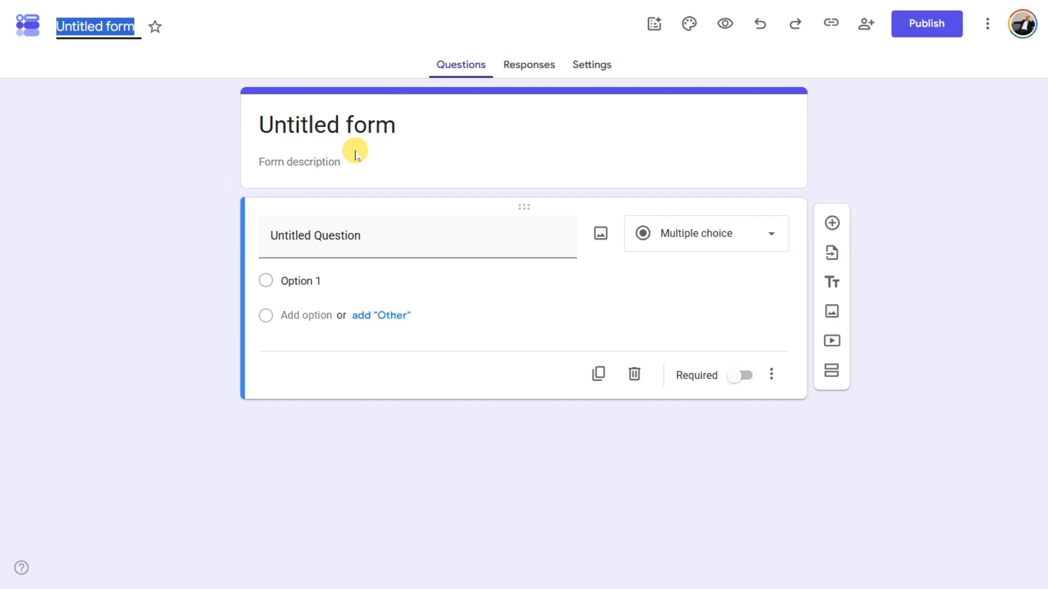
text(Main Sale Record)
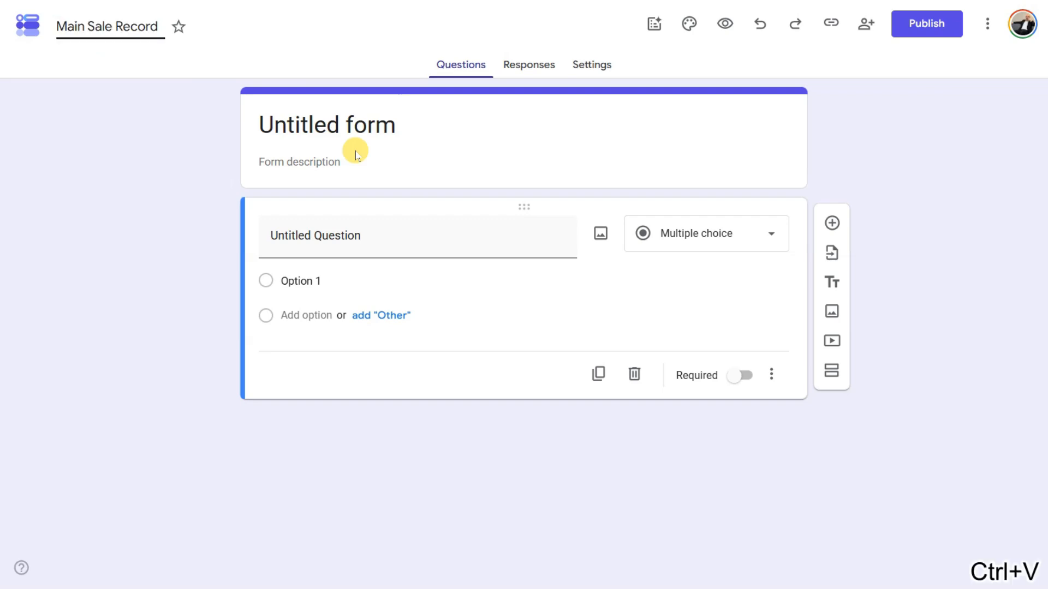
click(972, 180)
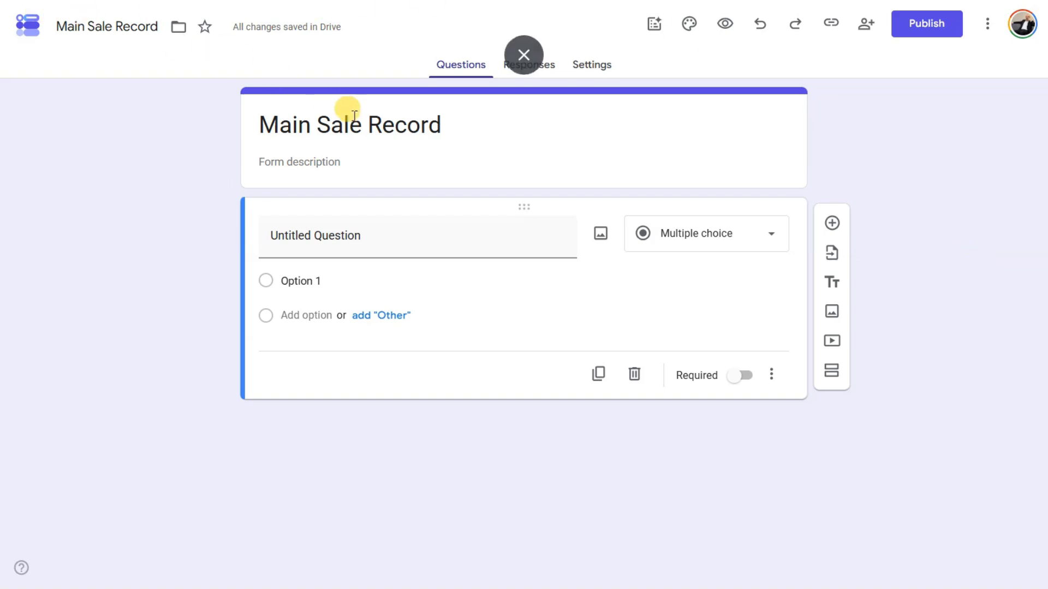
click(309, 160)
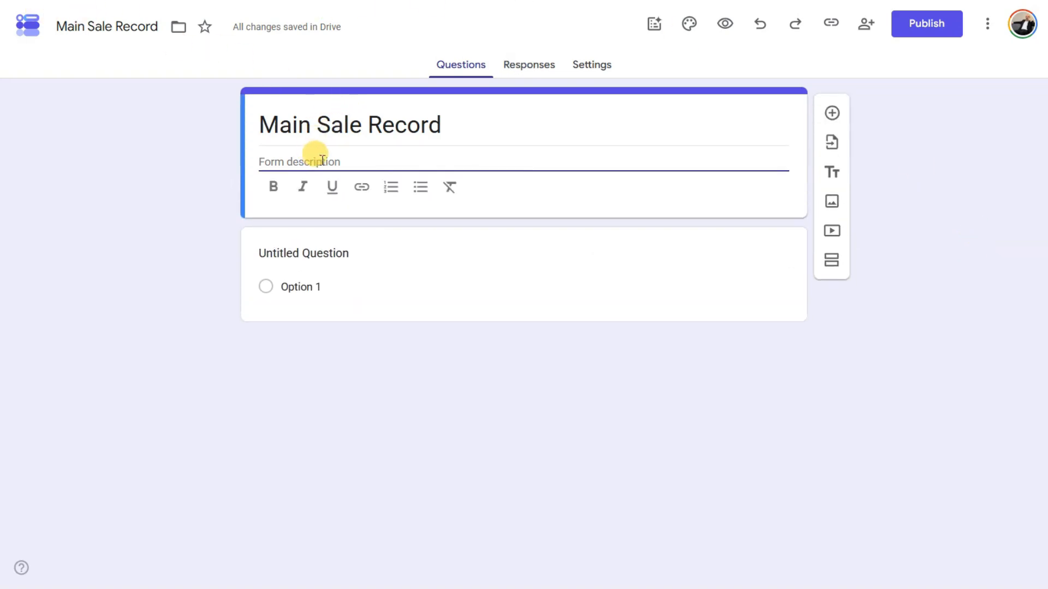
- Title the first question 'Date' as a required Date question and add another question
click(966, 204)
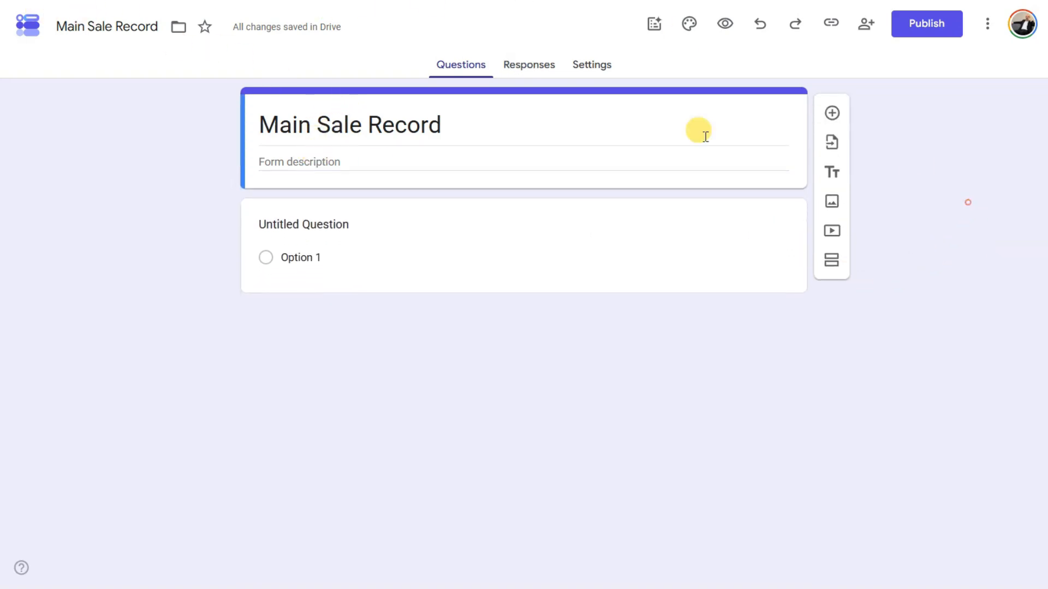
click(368, 269)
click(410, 237)
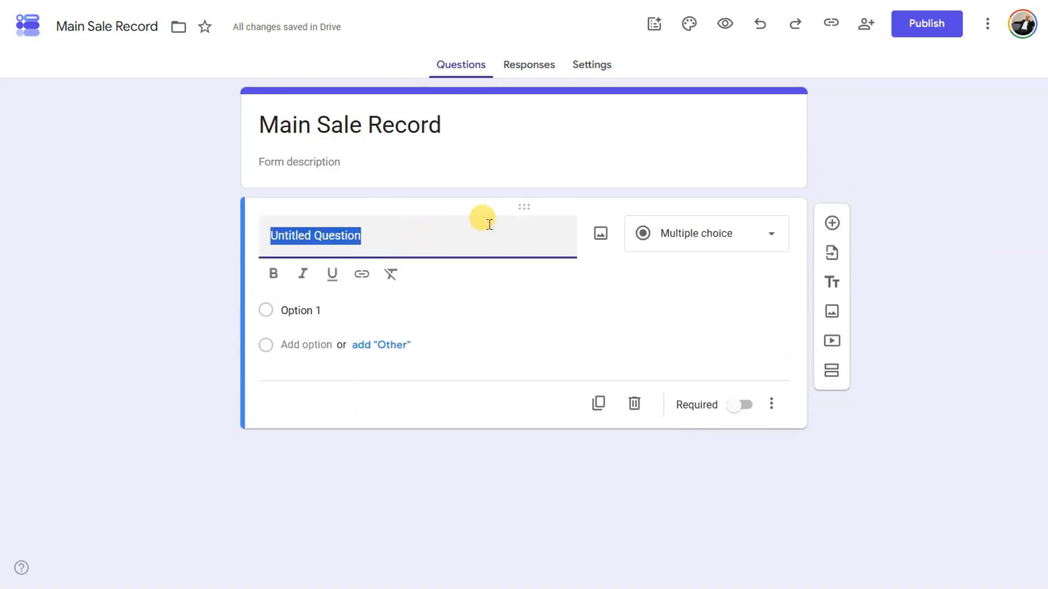
text(Date)
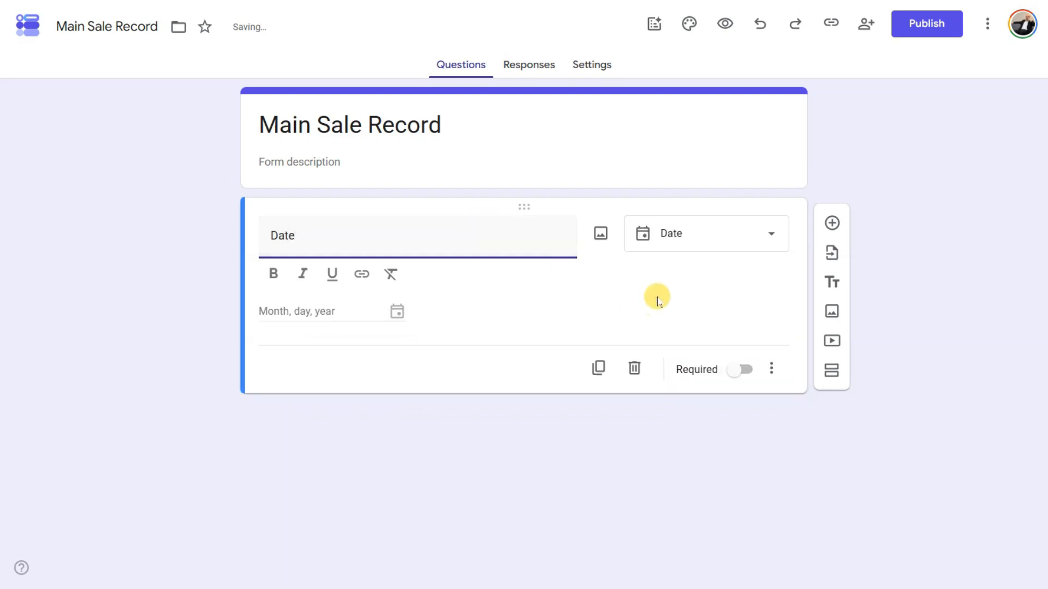
click(656, 298)
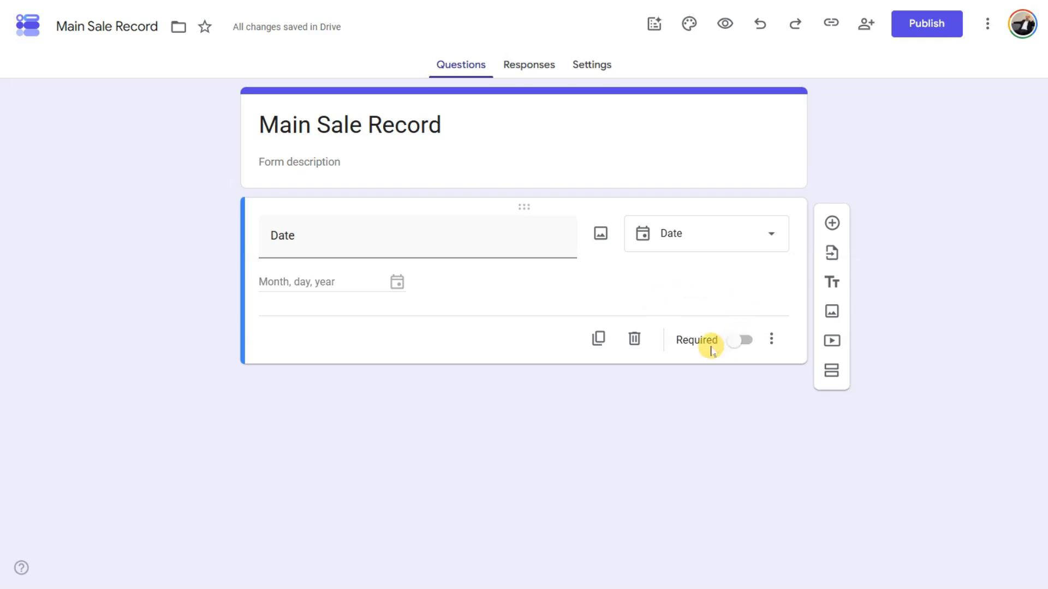
click(736, 344)
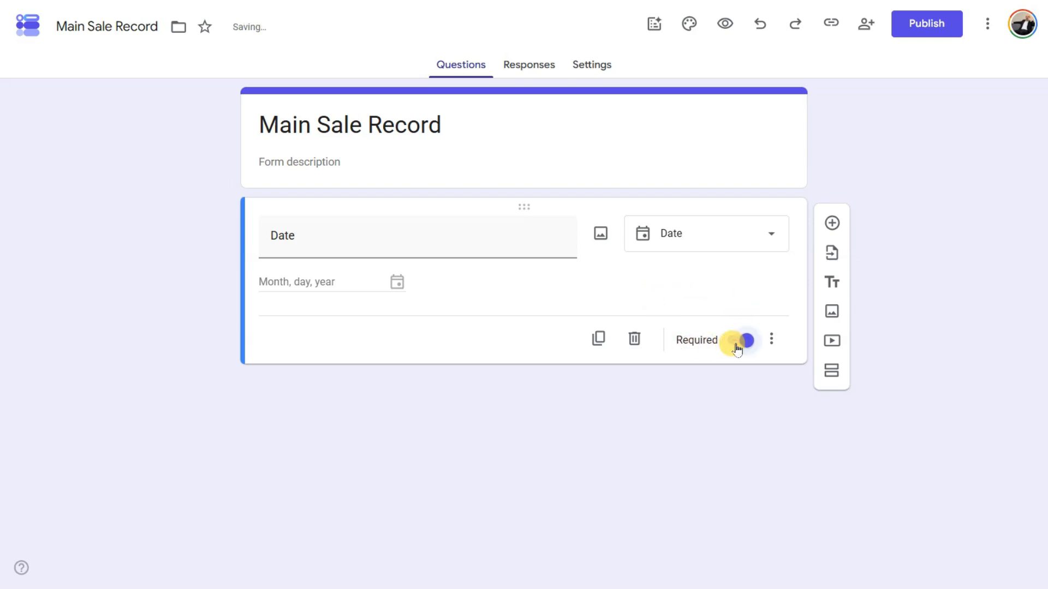
click(833, 226)
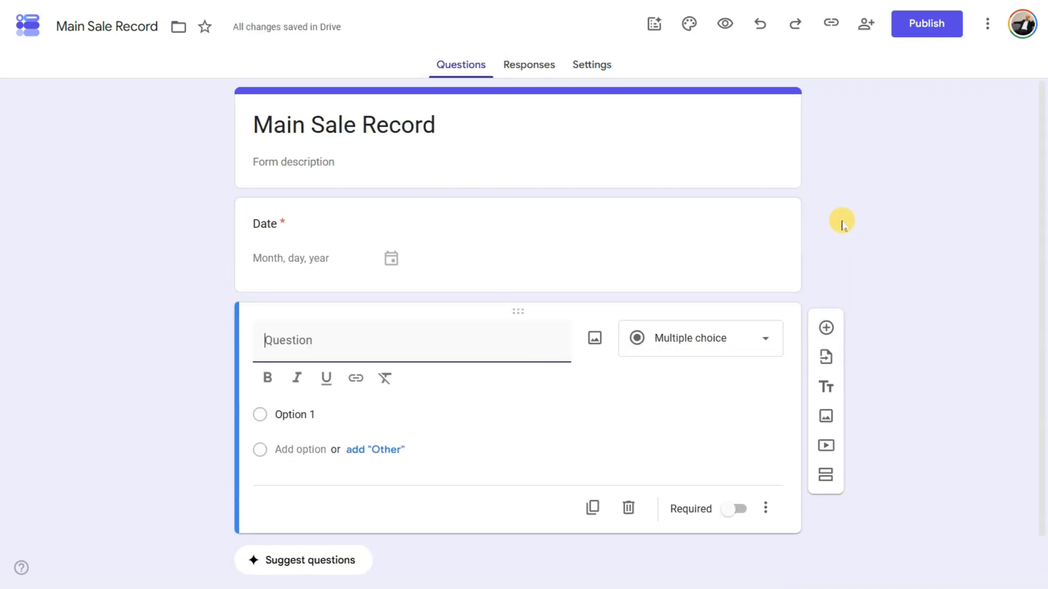
- Title the new question 'Invoice umber' and make it required
text(Invoce)
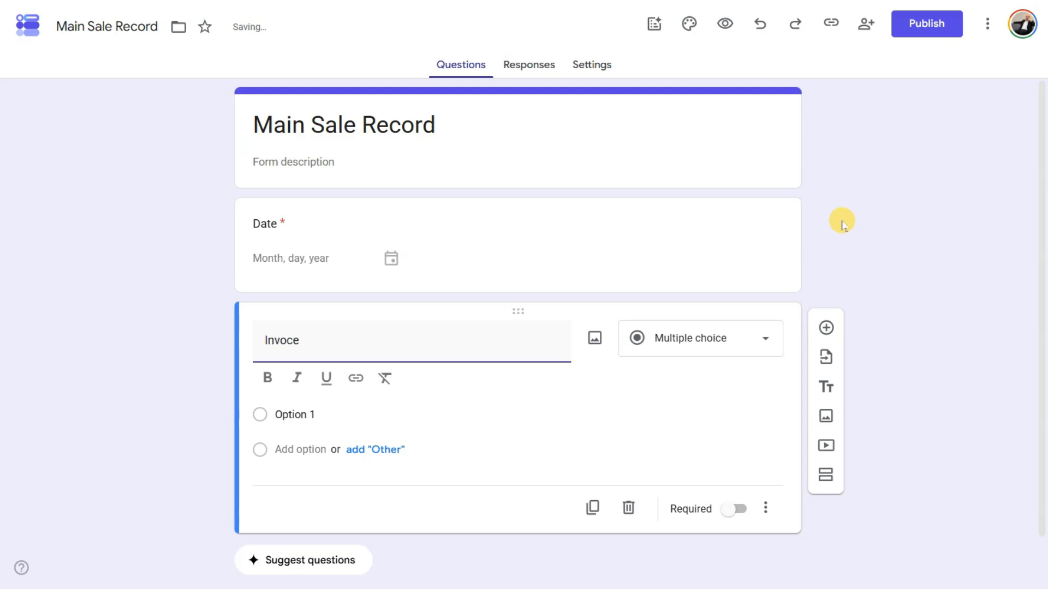
key(BackSpace)
key(BackSpace)
text(ice u)
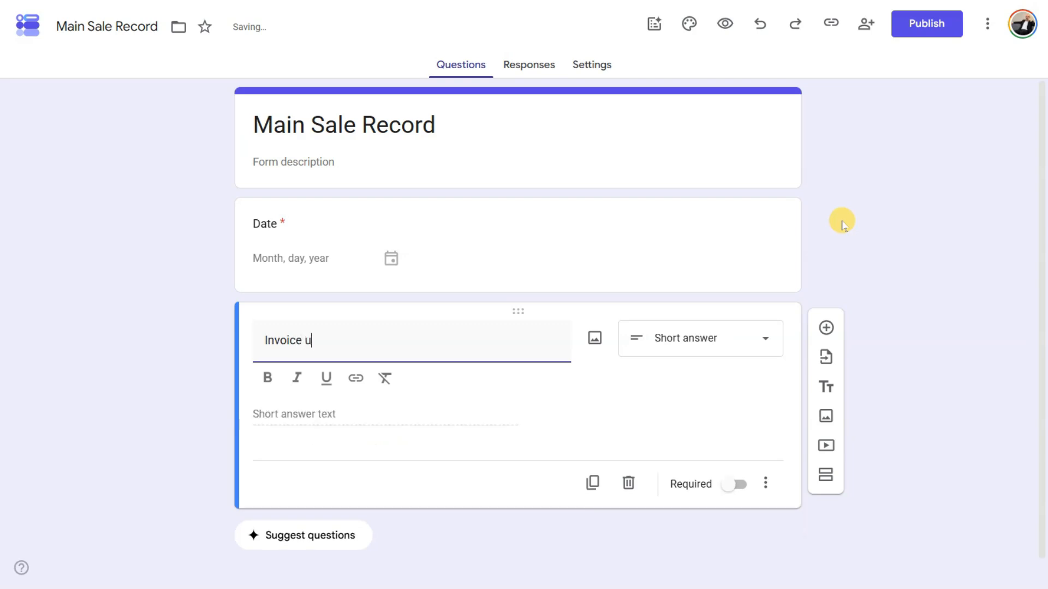
text(mber)
click(672, 393)
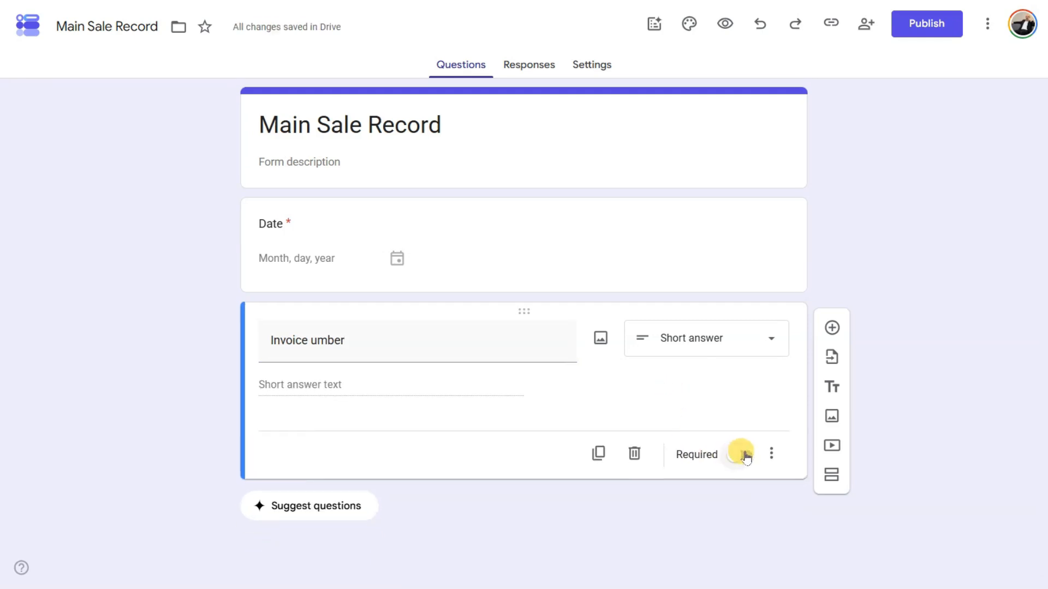
click(744, 454)
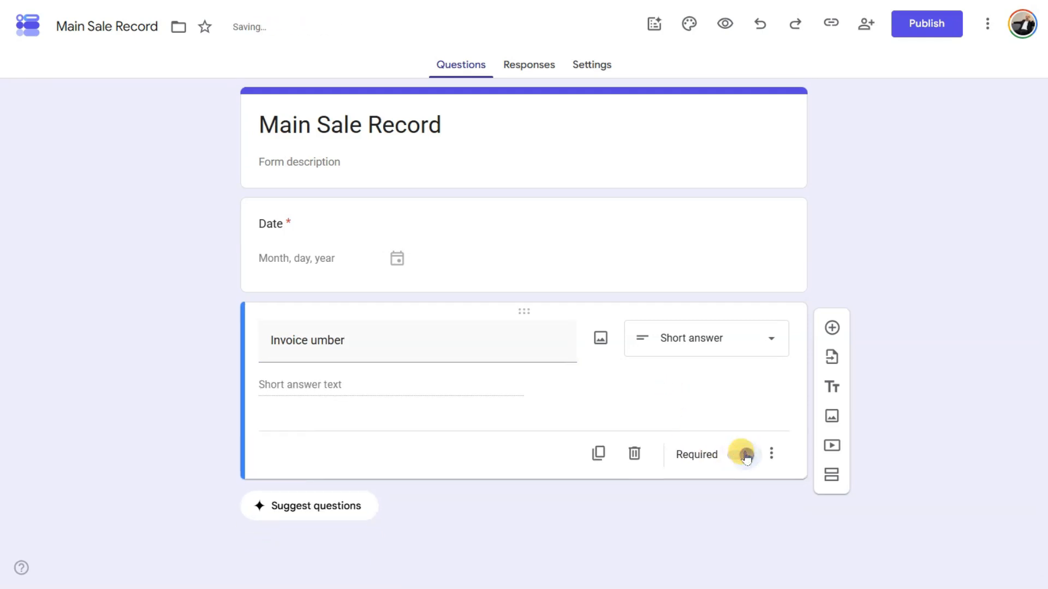
- Add a required 'Poduct Name' question, then insert another blank question
click(833, 331)
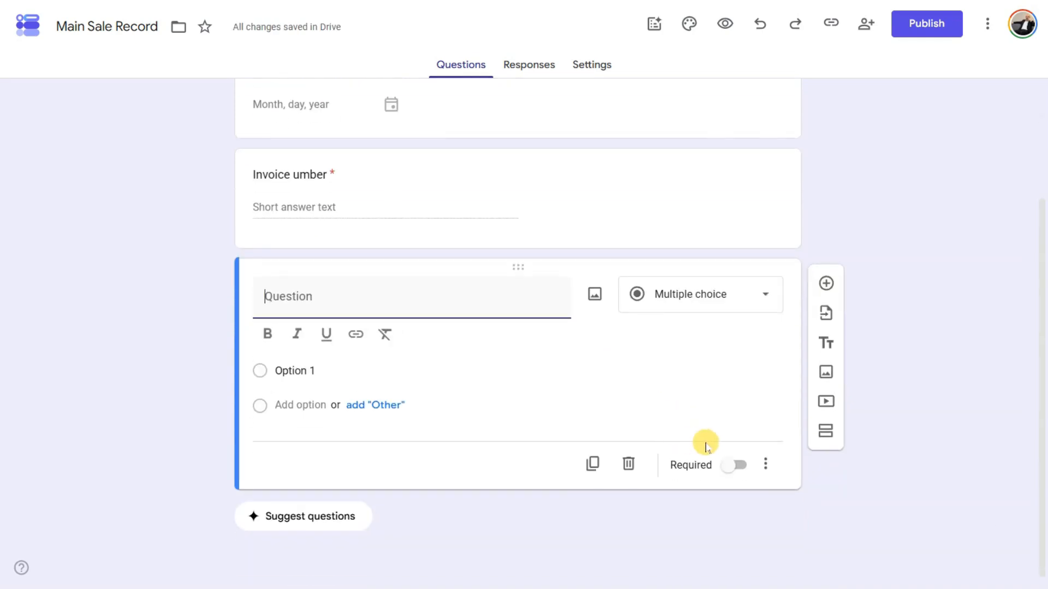
text(Podu)
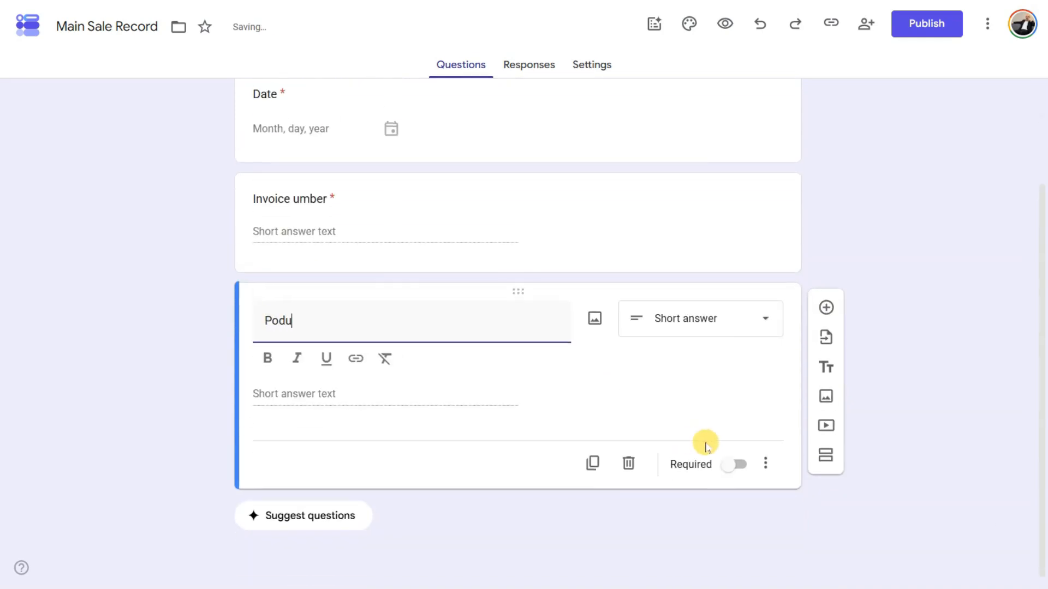
text(ct Name)
click(744, 408)
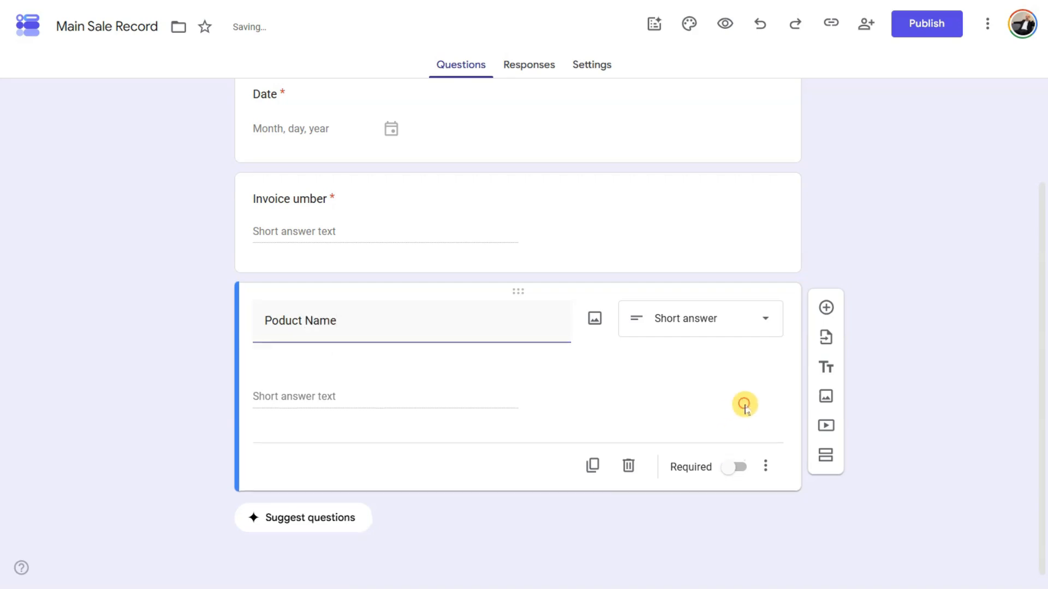
click(742, 463)
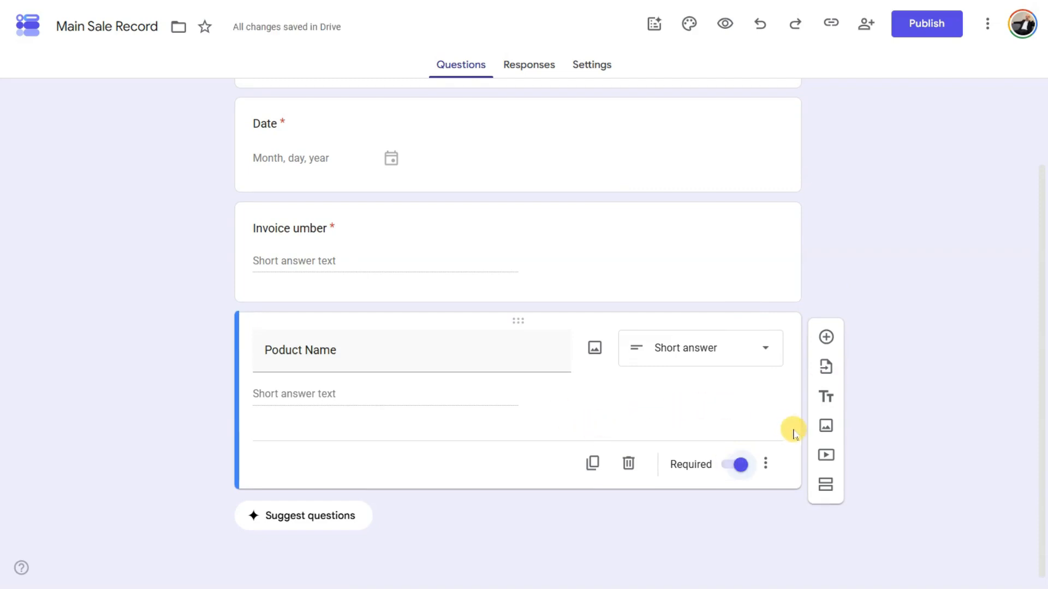
click(825, 338)
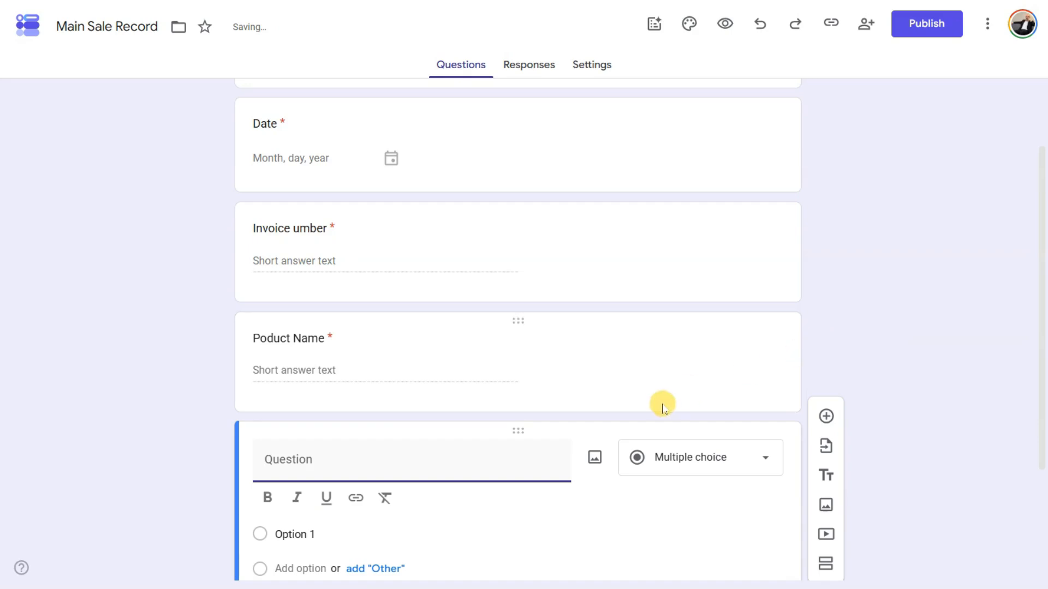
- Paste 'Quantity' as the new question's title and remove the blank lines above it
text(Quantity)
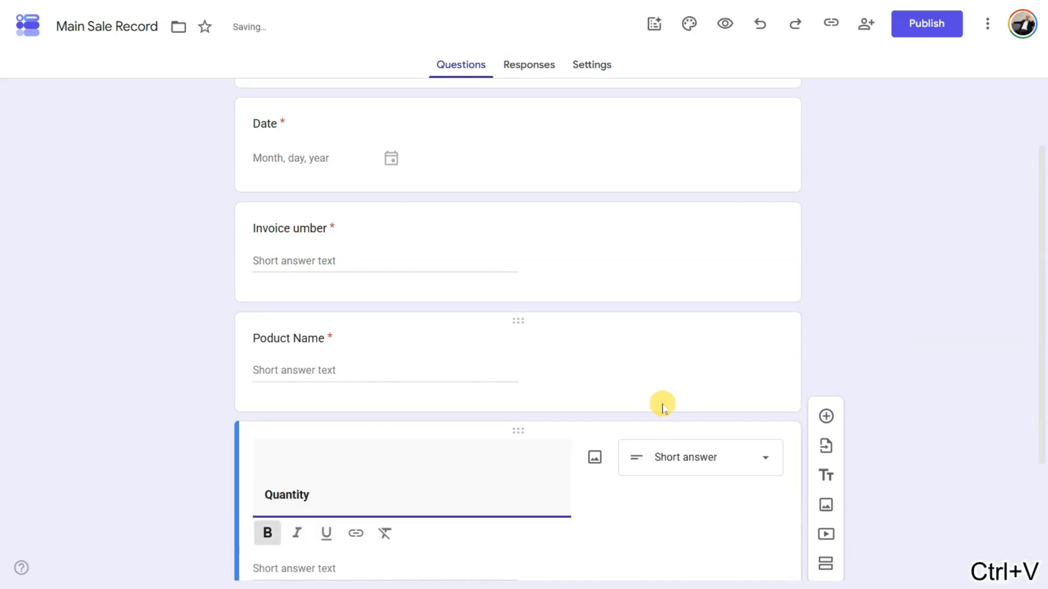
click(978, 345)
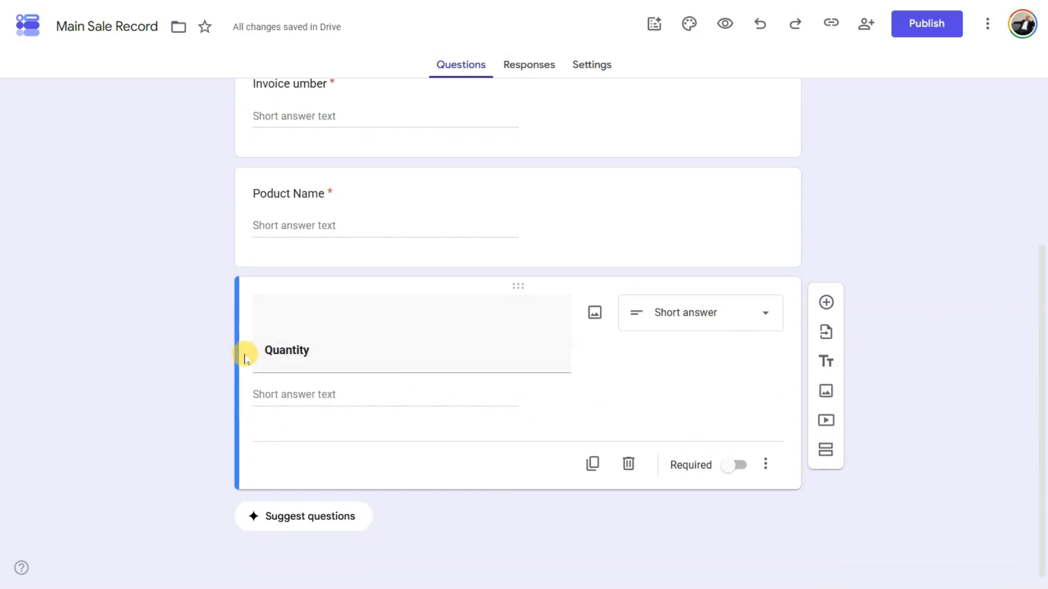
drag(261, 350, 375, 395)
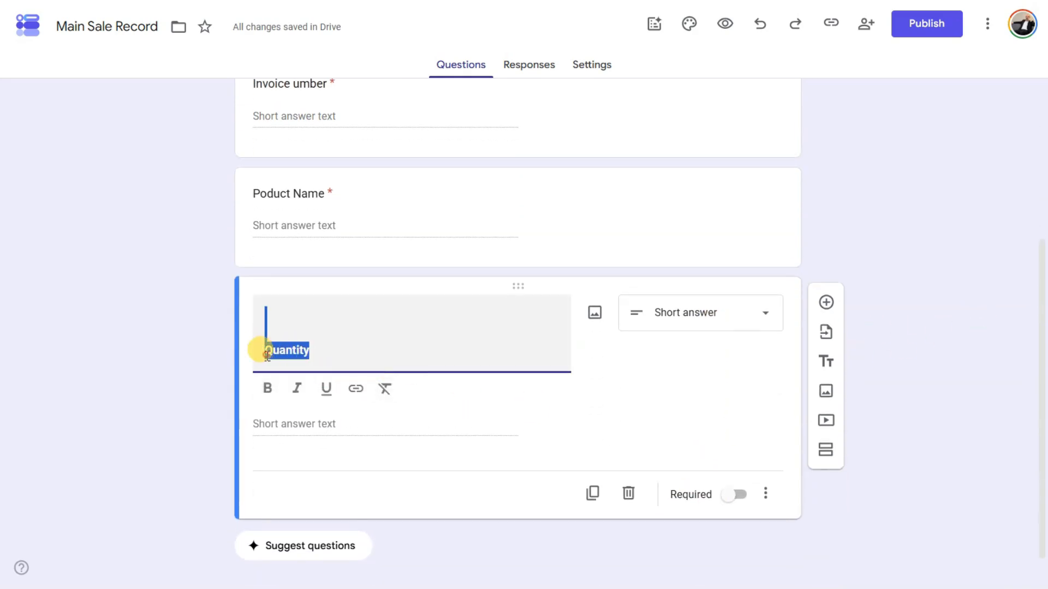
click(266, 352)
key(BackSpace)
key(BackSpace)
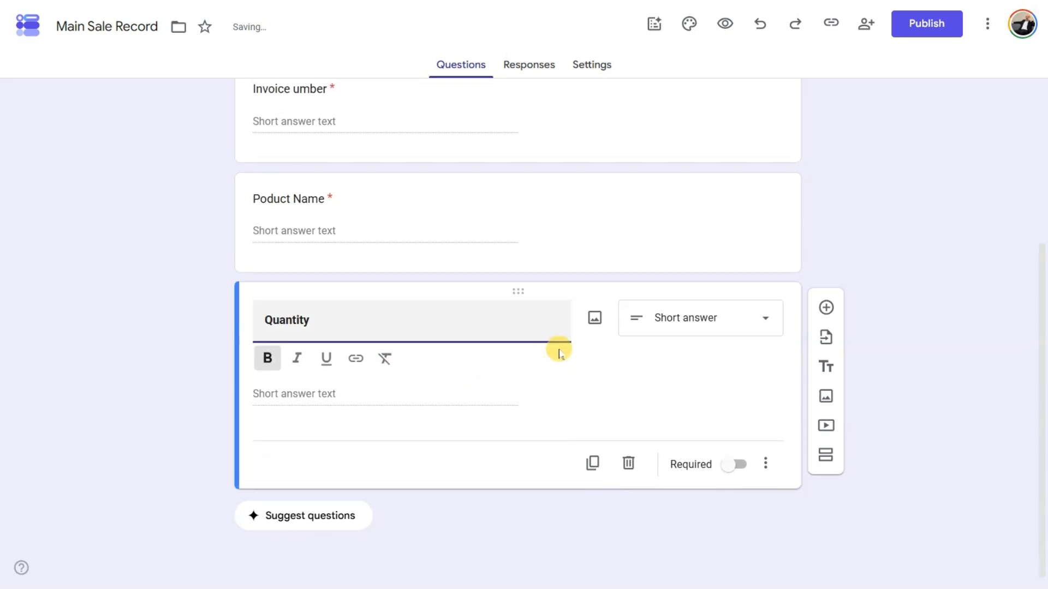
scroll(473, 272, up, 5)
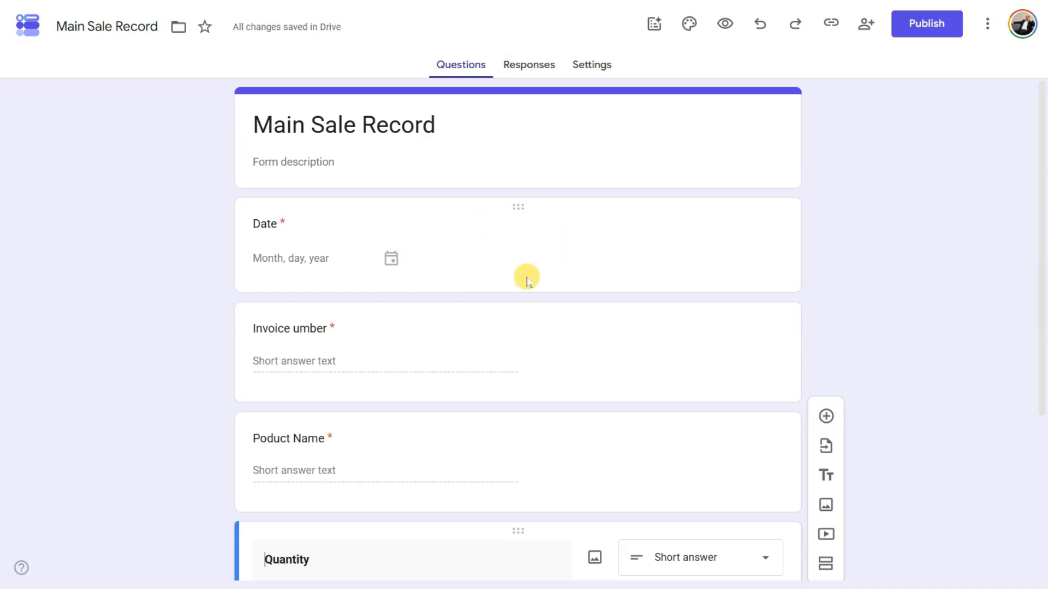
scroll(526, 277, down, 4)
scroll(526, 276, up, 5)
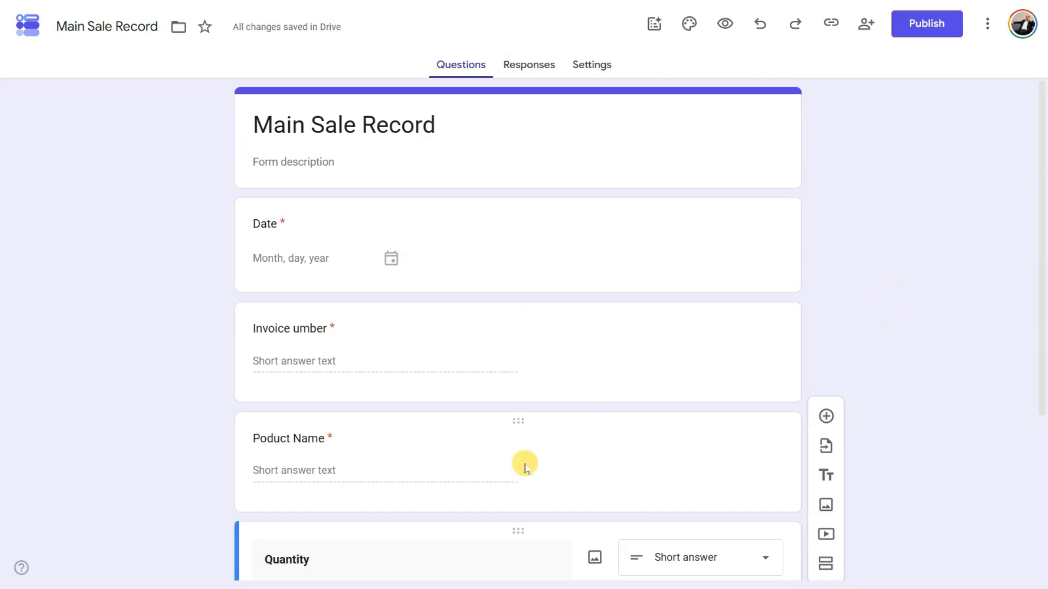
scroll(517, 468, down, 4)
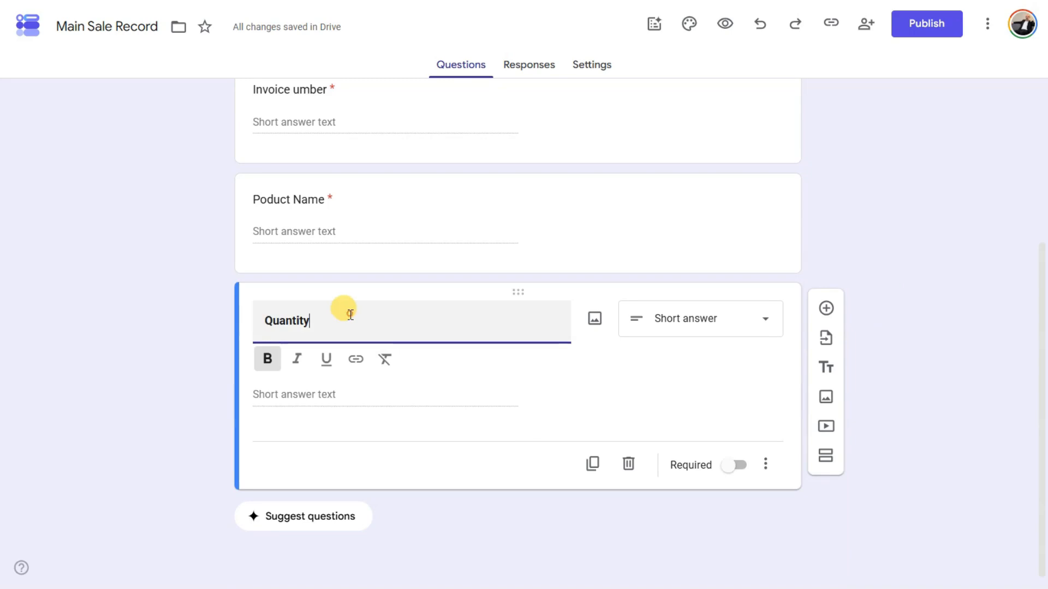
drag(353, 321, 184, 326)
- Make Quantity required and add a required 'Cost Price' question
click(734, 465)
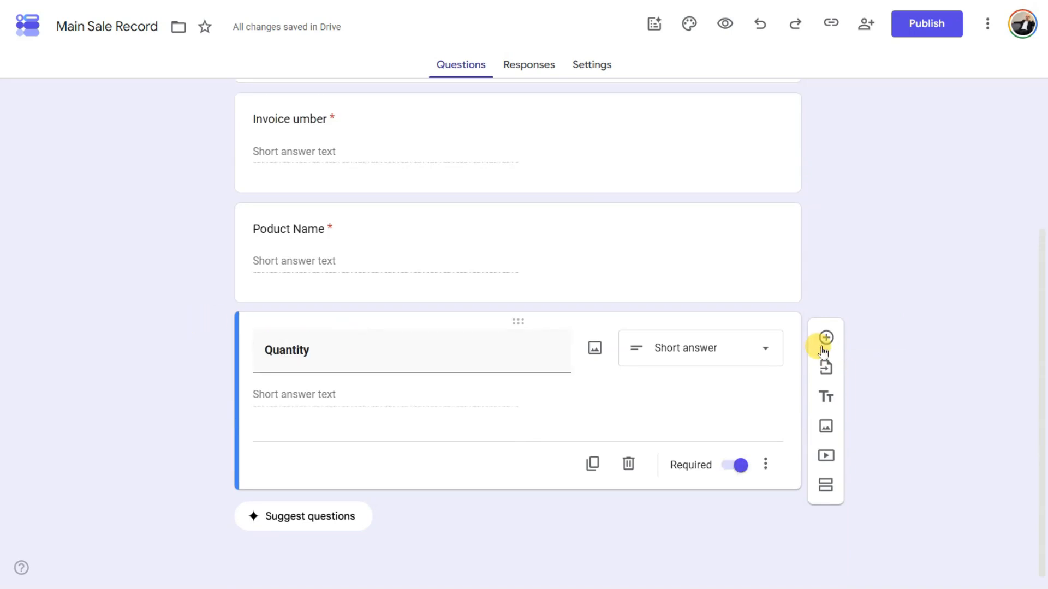
click(824, 344)
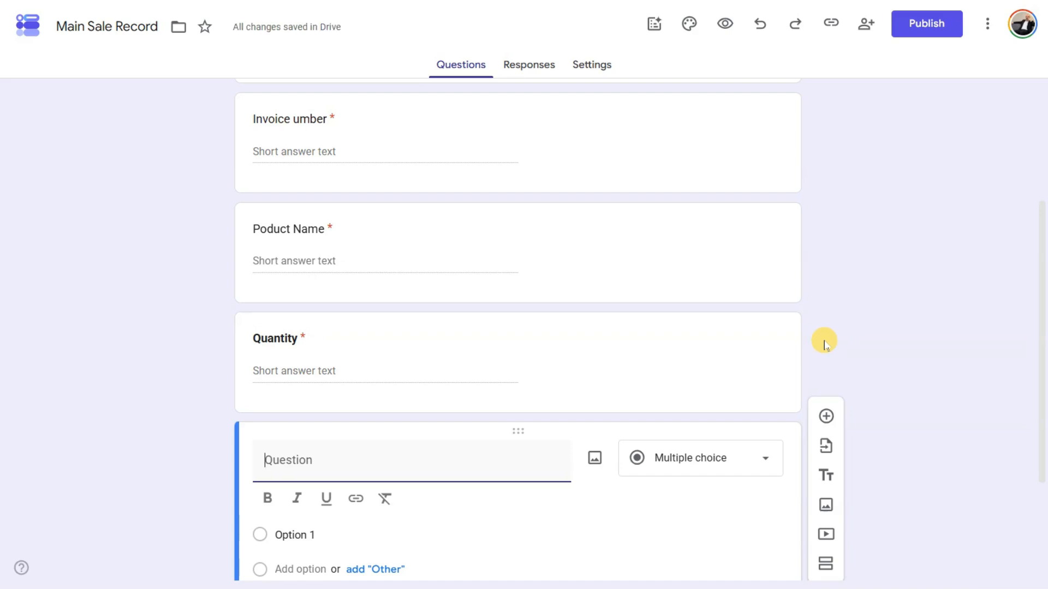
text(Cost)
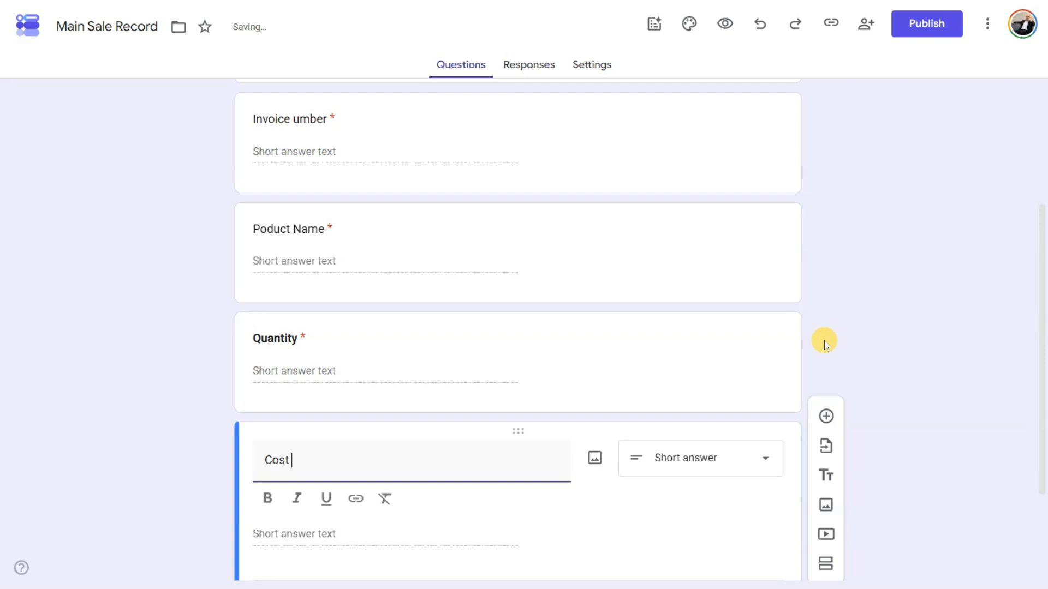
text( rice)
key(BackSpace)
key(BackSpace)
key(BackSpace)
text(Price)
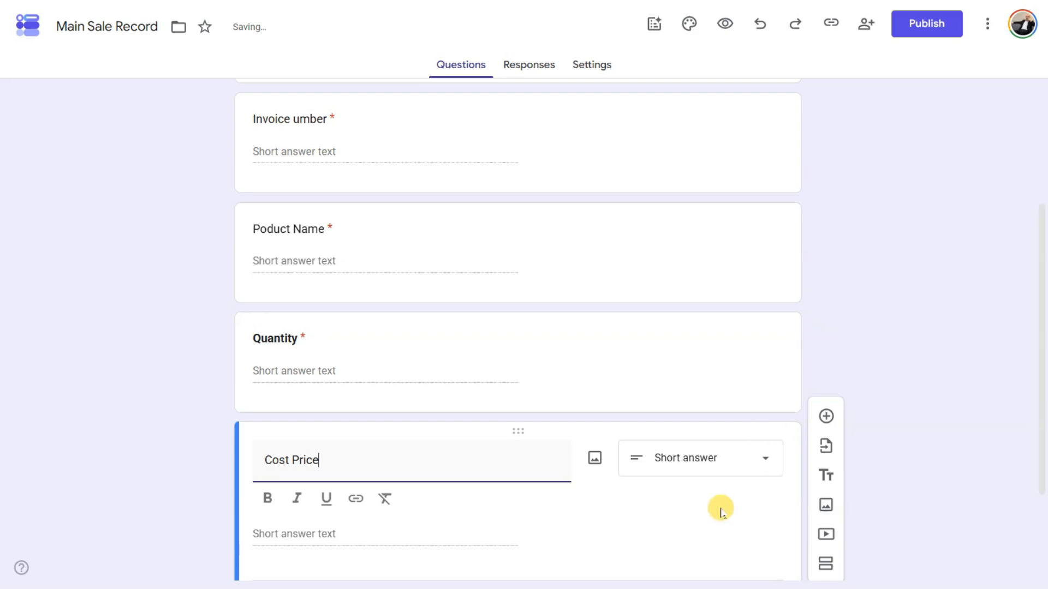
click(720, 512)
scroll(718, 506, down, 2)
click(737, 465)
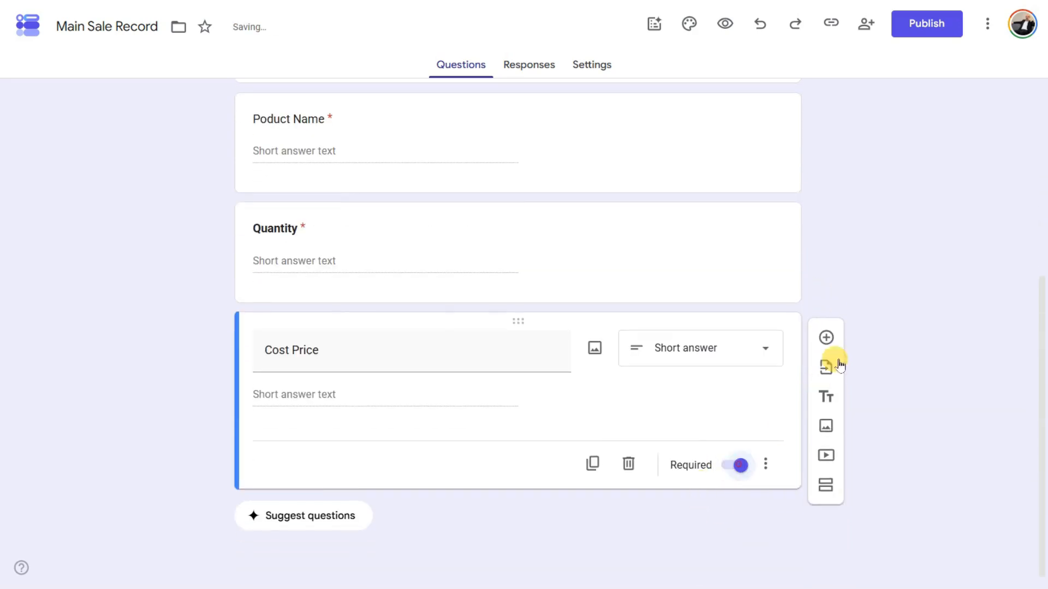
- Add a required 'Sale Price' question below Cost Price
click(826, 338)
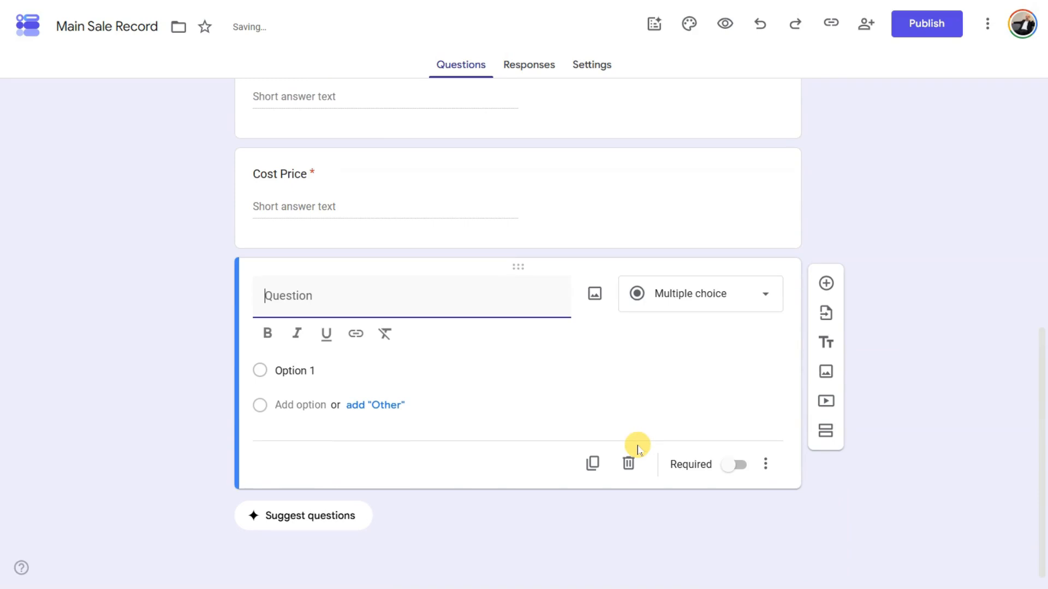
text(Sa)
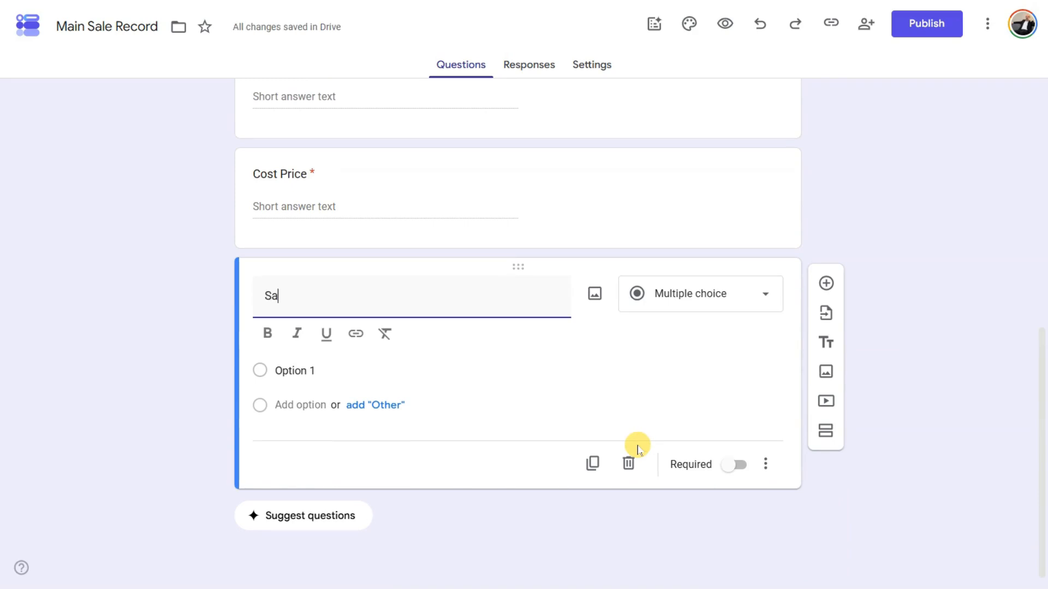
text(le Pr)
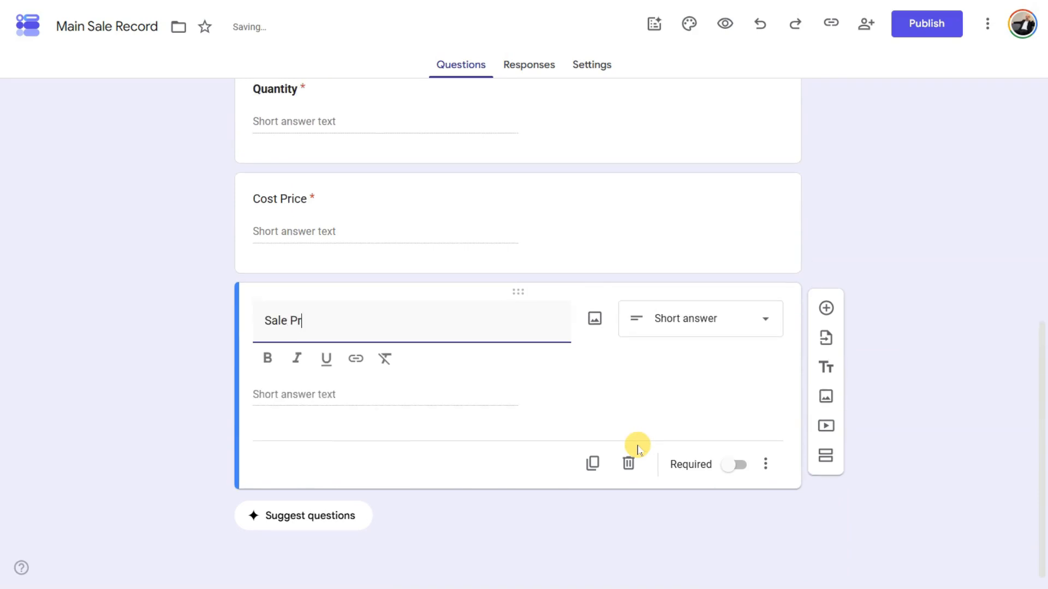
text(ice)
click(765, 367)
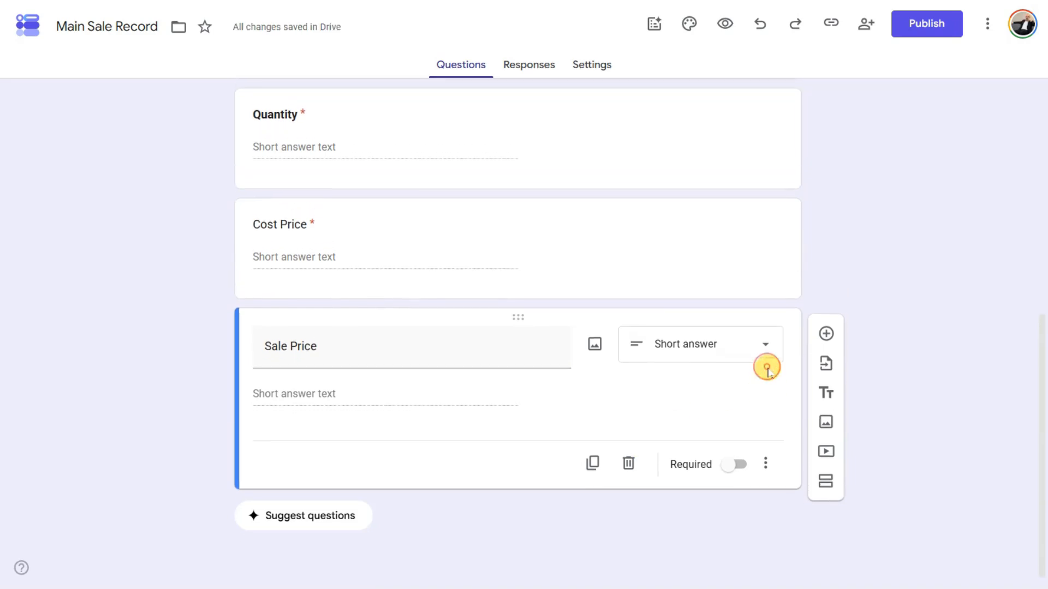
click(738, 465)
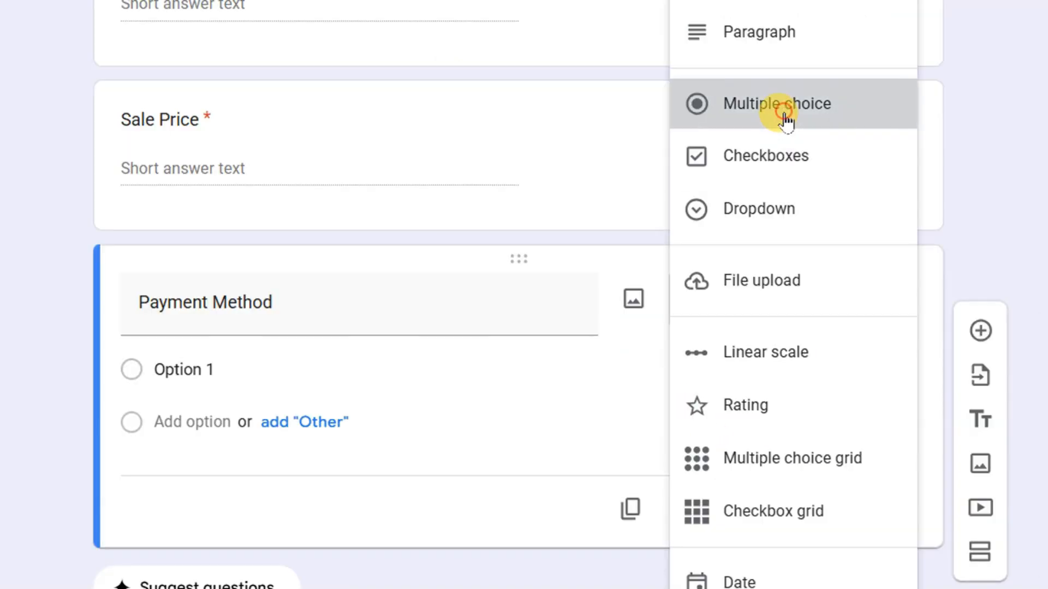
- Make Payment Method multiple choice with options Online Payment, Cash and Udhar
click(722, 114)
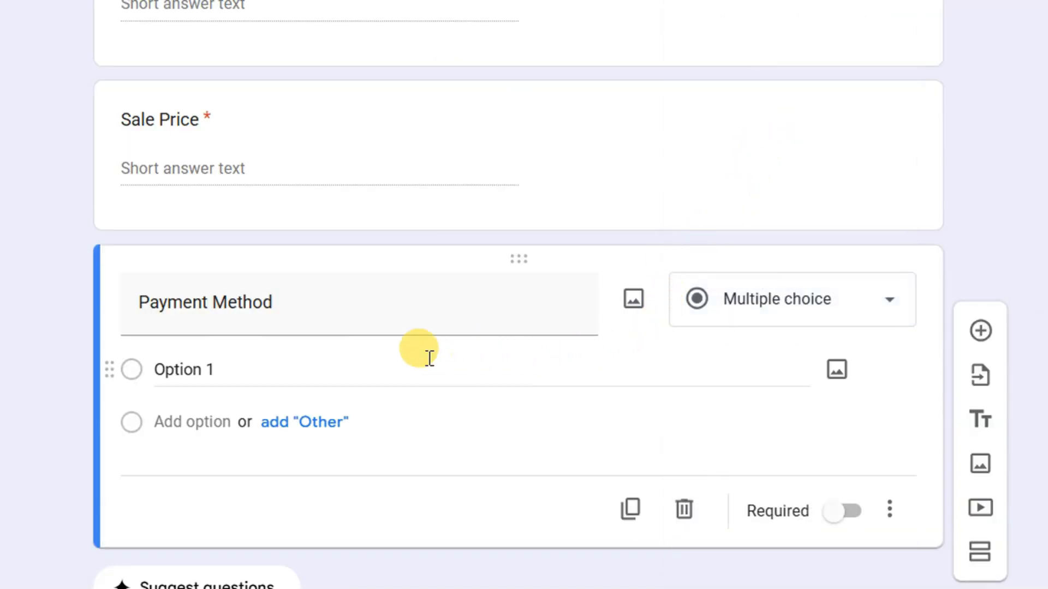
click(386, 373)
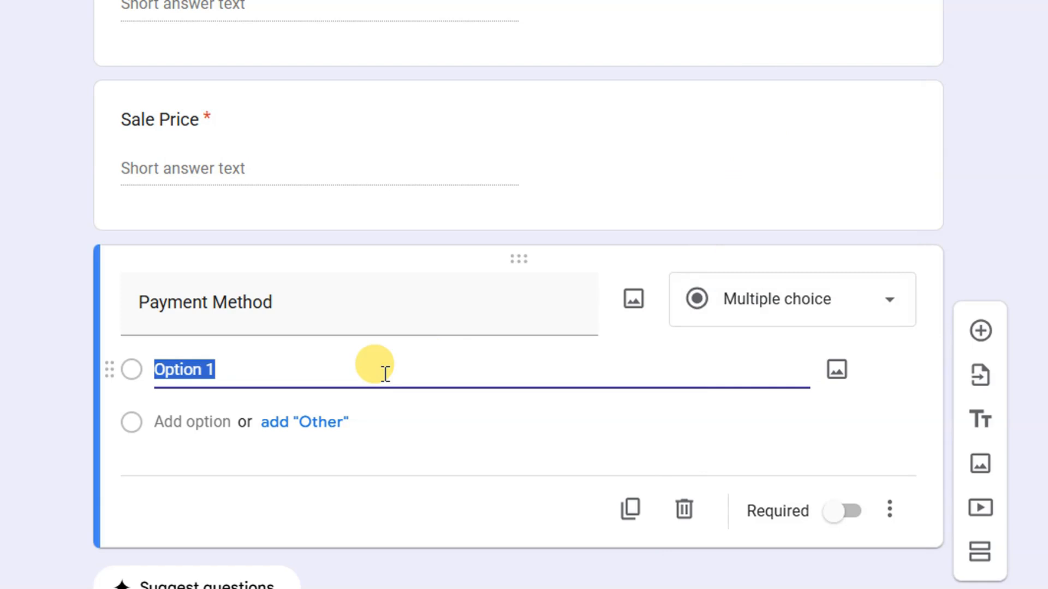
text(Online)
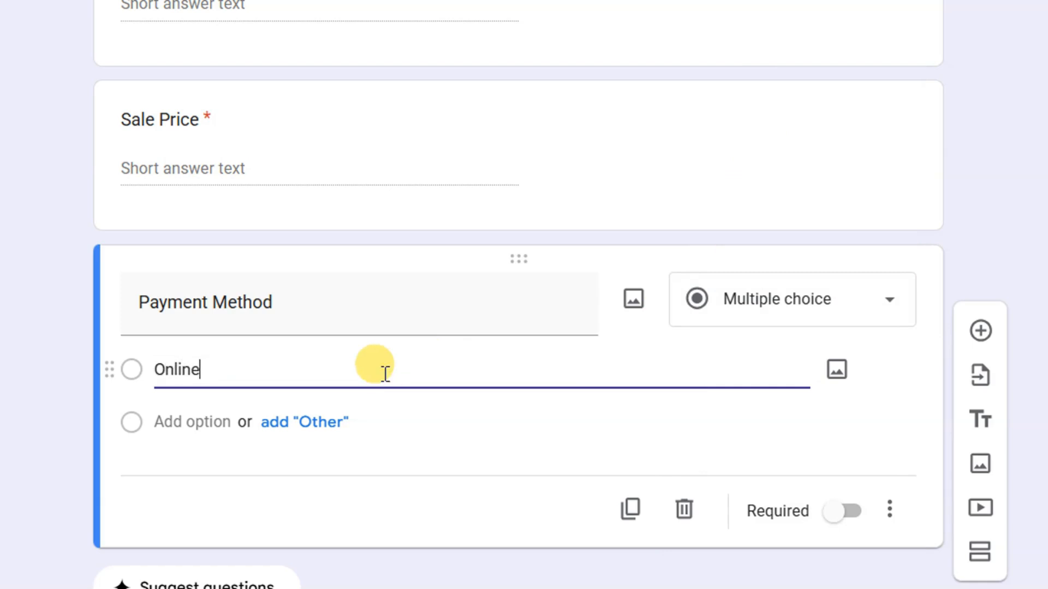
text( Payment)
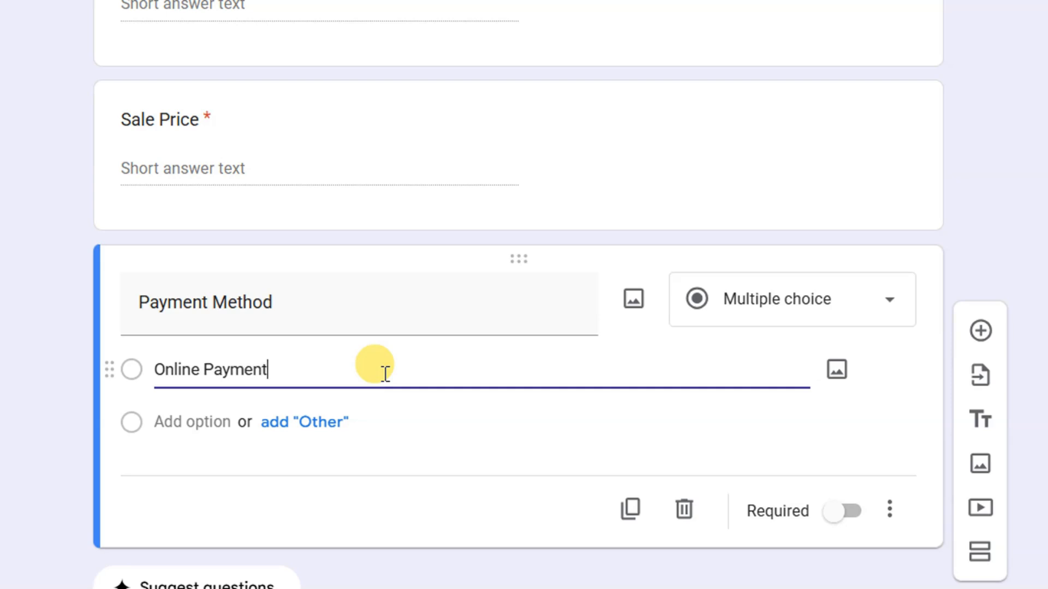
key(ctrl+a)
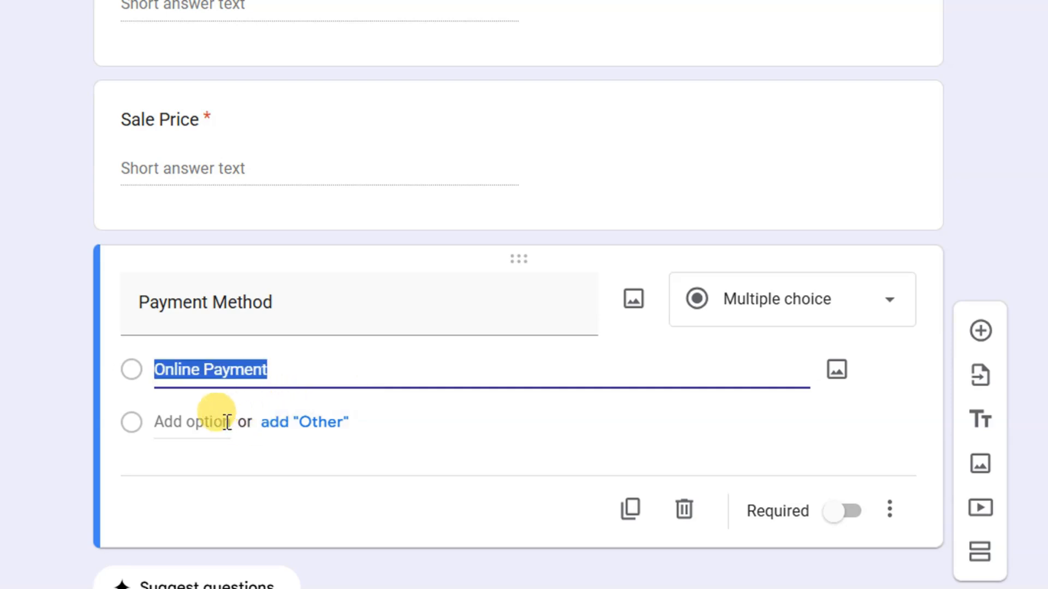
click(224, 422)
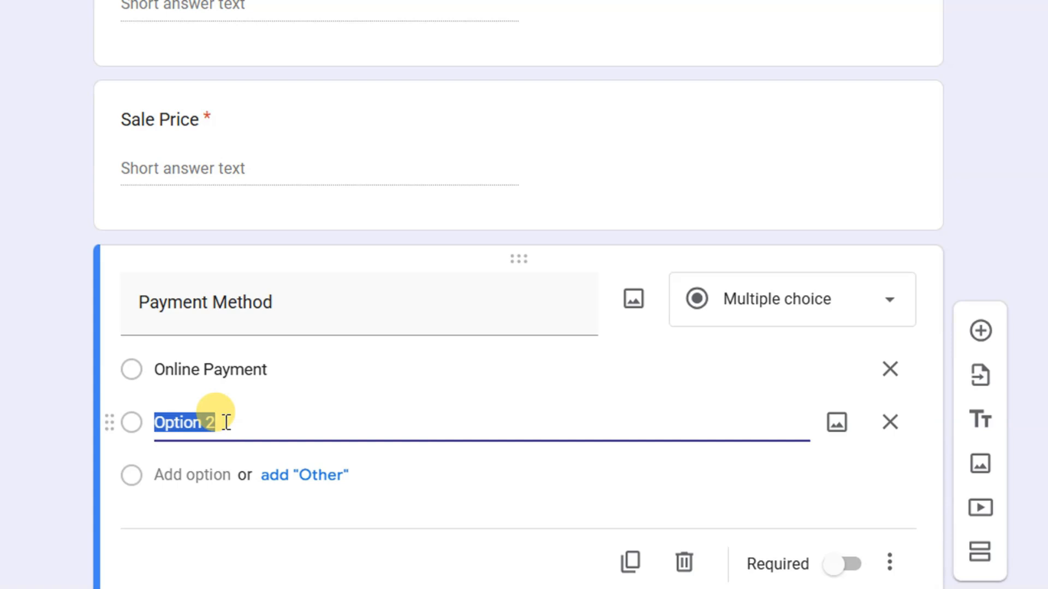
text(Cash)
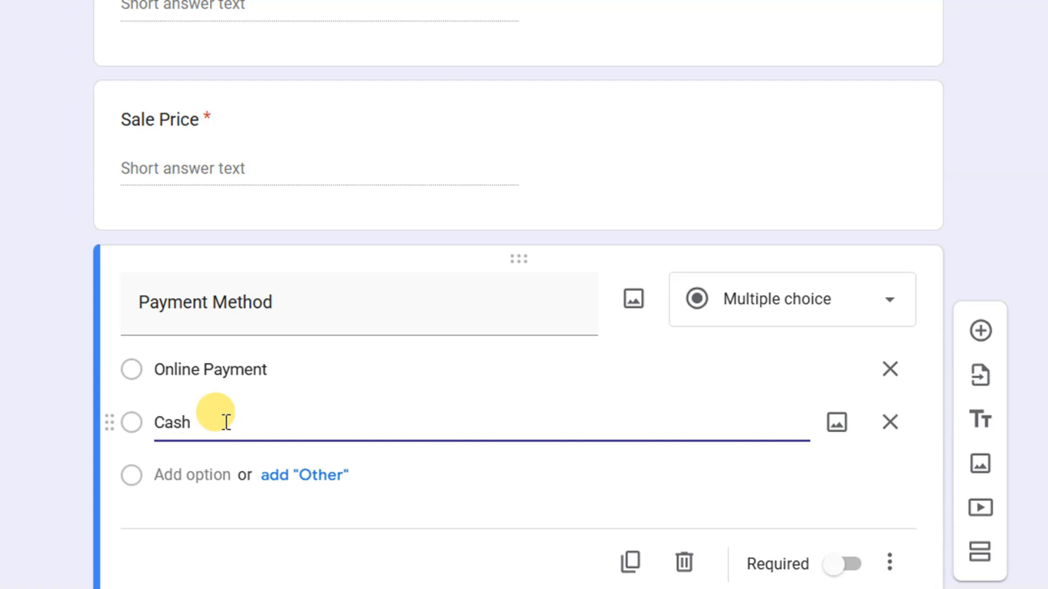
click(203, 470)
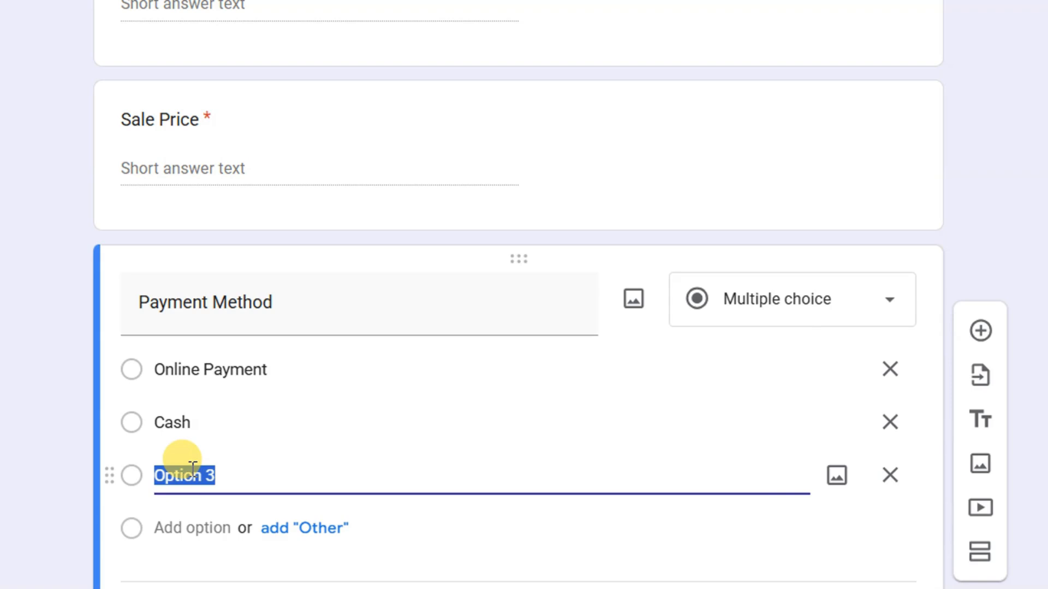
text(Udhar)
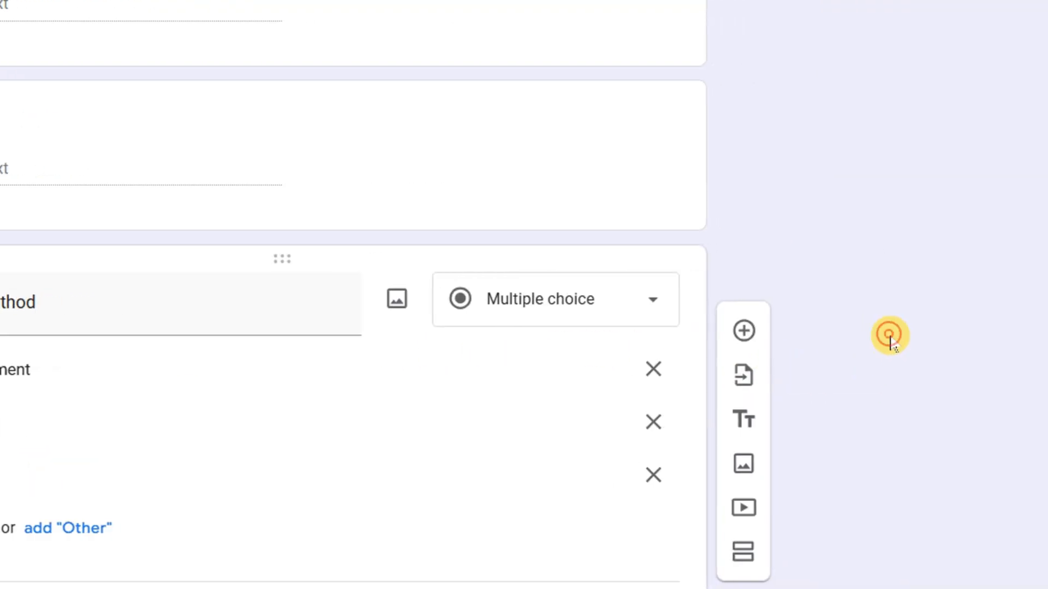
- Switch on Required for the Payment Method question
scroll(271, 313, up, 5)
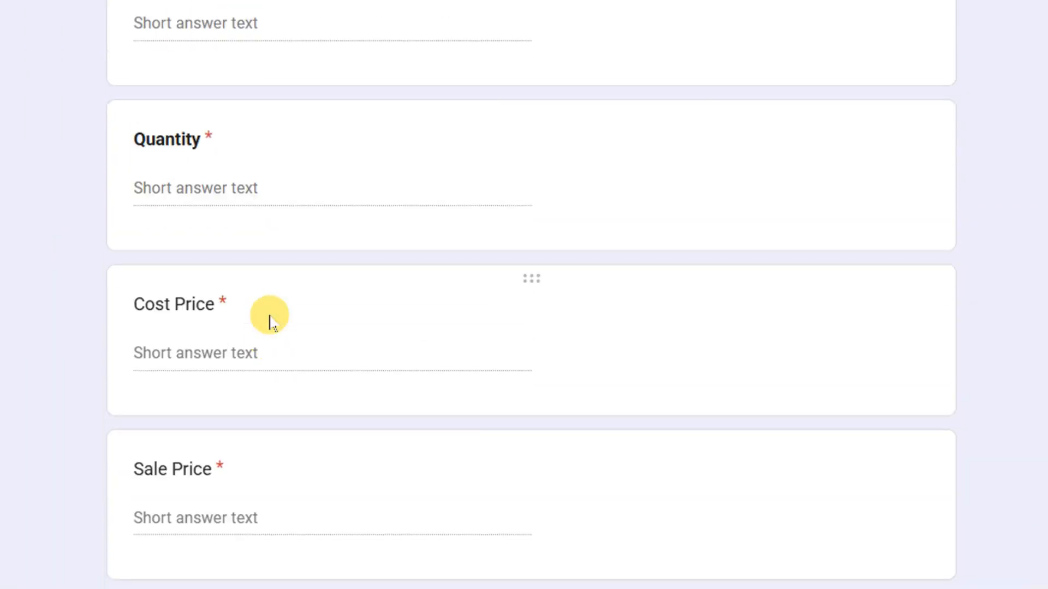
scroll(271, 319, up, 9)
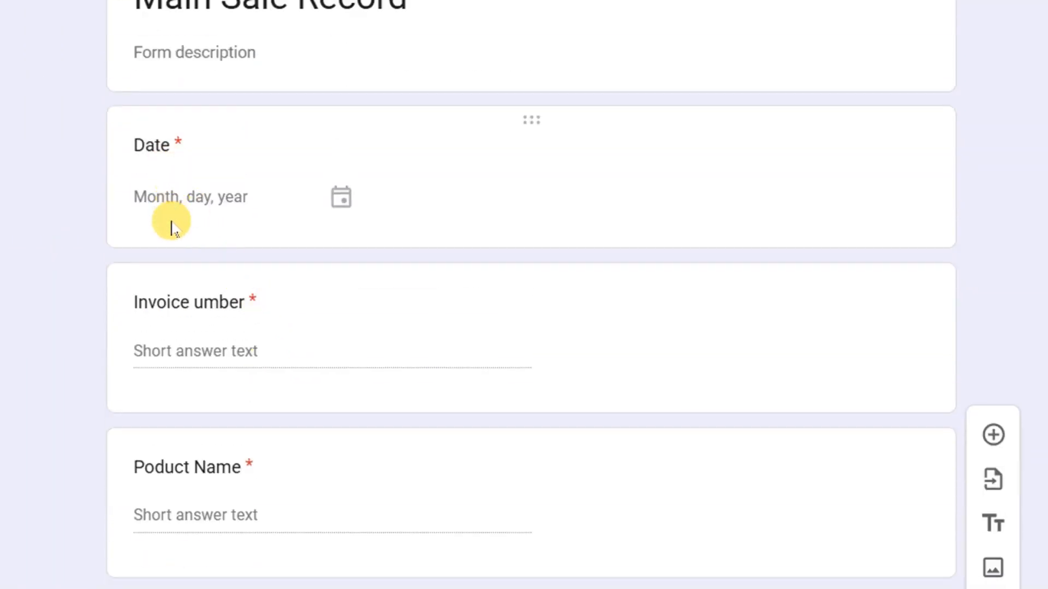
scroll(184, 303, down, 2)
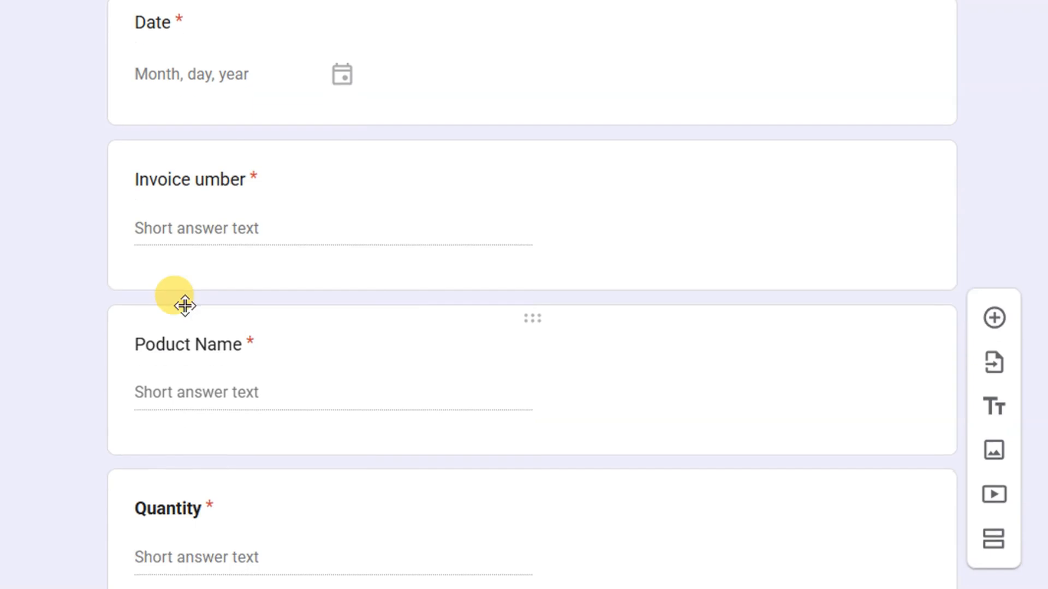
scroll(191, 349, down, 6)
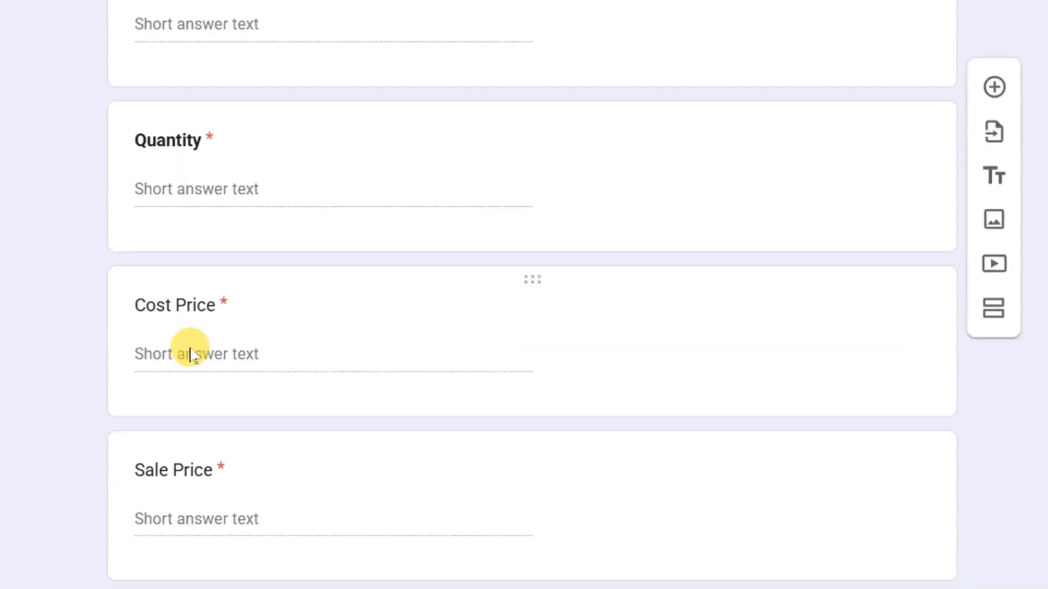
scroll(180, 273, down, 2)
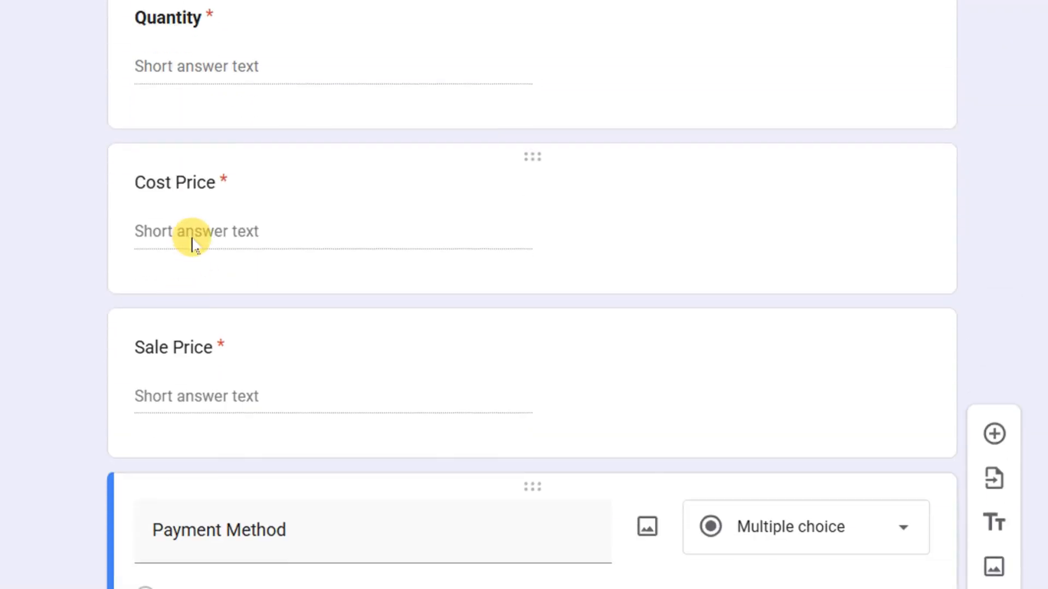
scroll(186, 229, down, 4)
scroll(197, 246, down, 2)
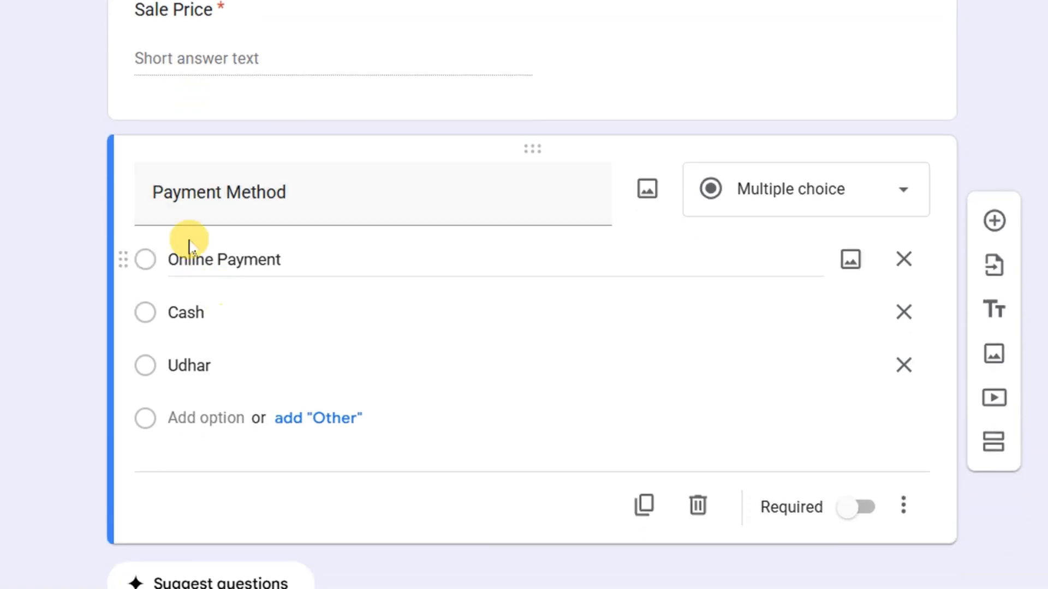
scroll(709, 499, down, 1)
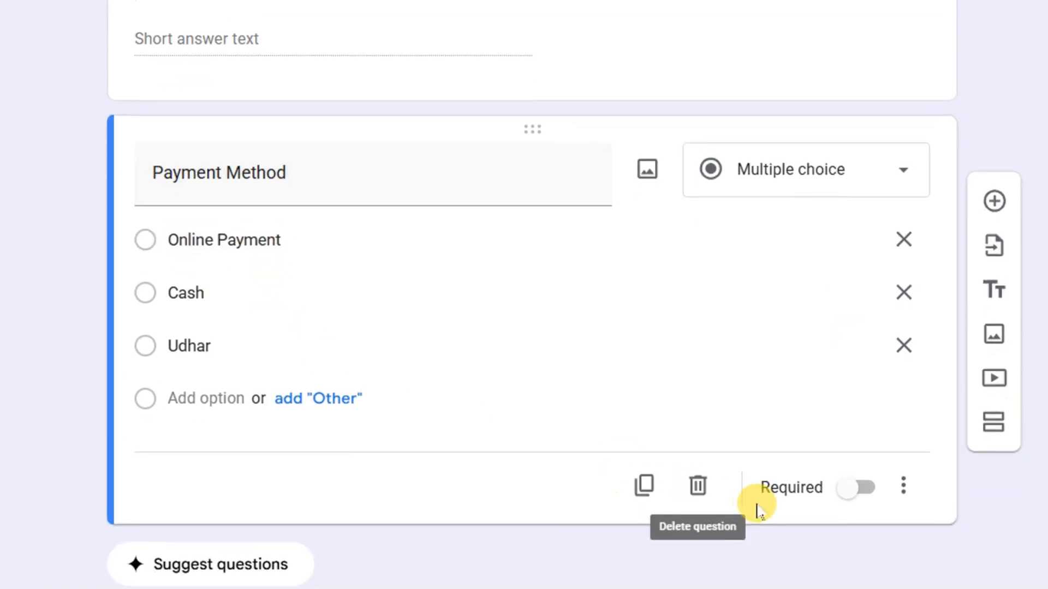
scroll(988, 211, up, 6)
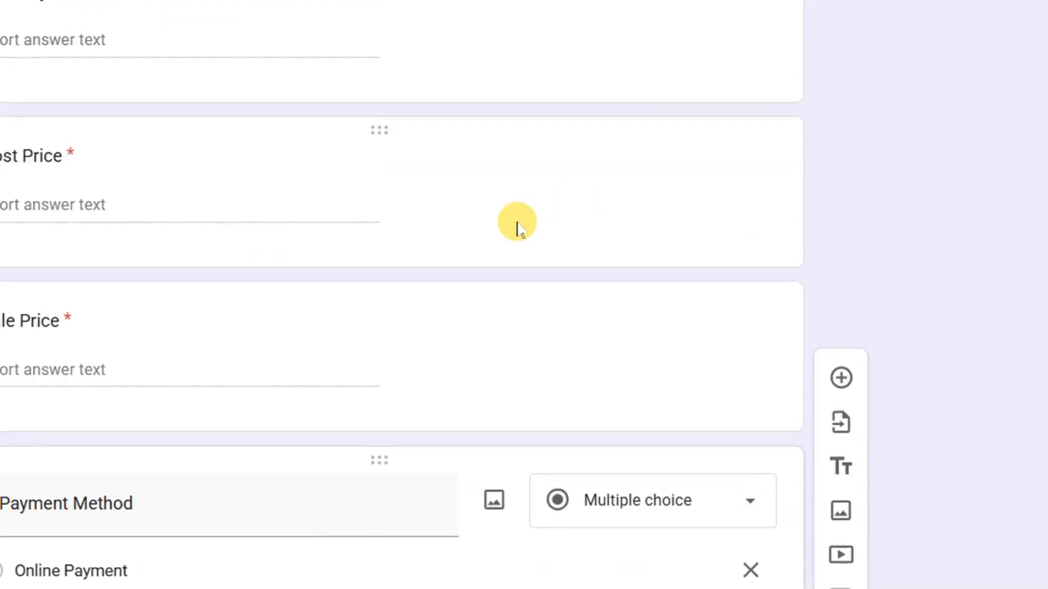
scroll(517, 221, up, 10)
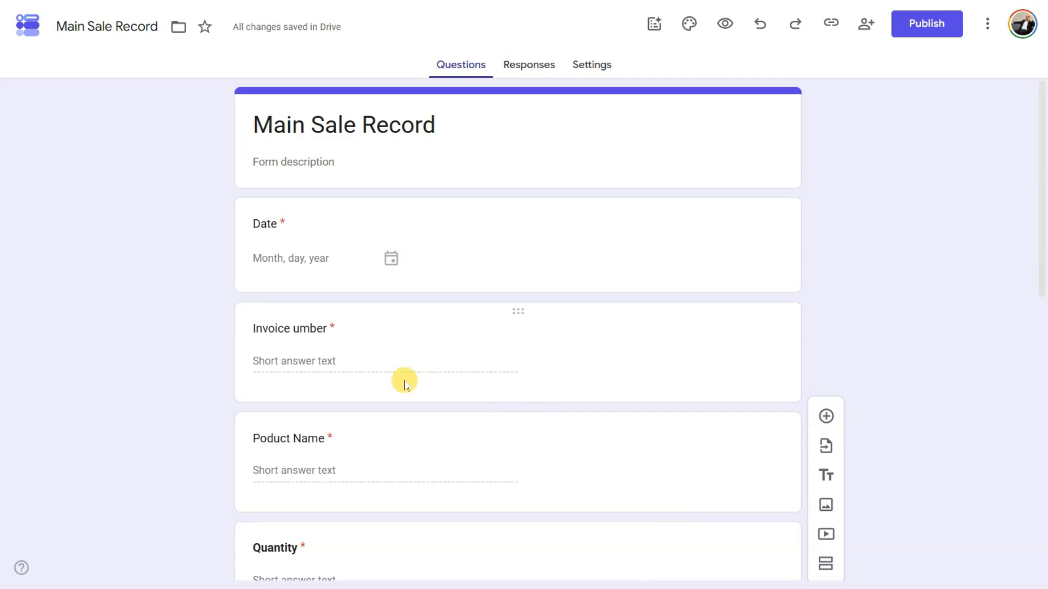
scroll(422, 443, down, 5)
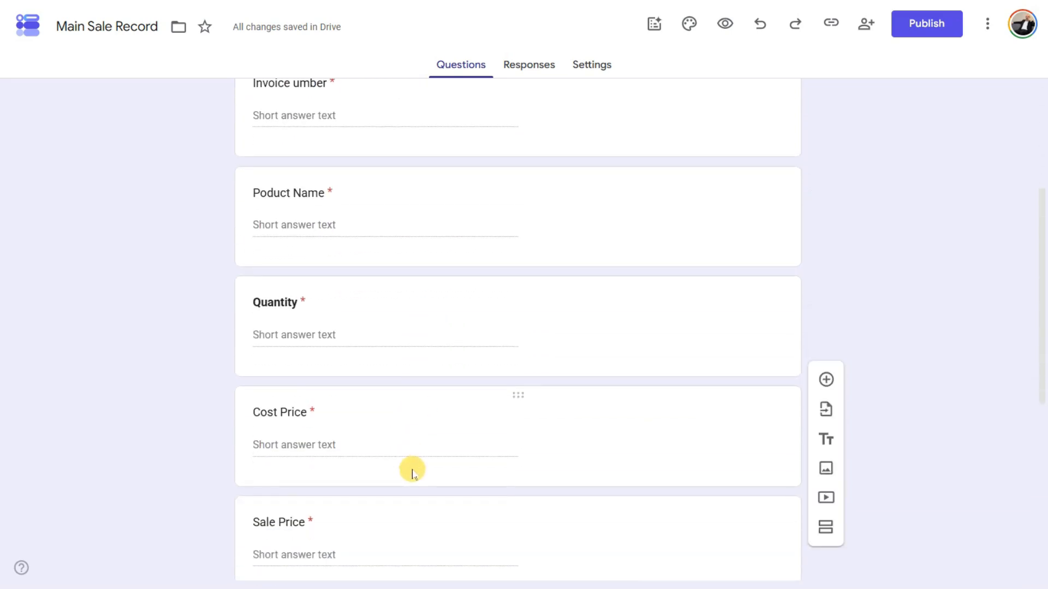
scroll(411, 470, up, 5)
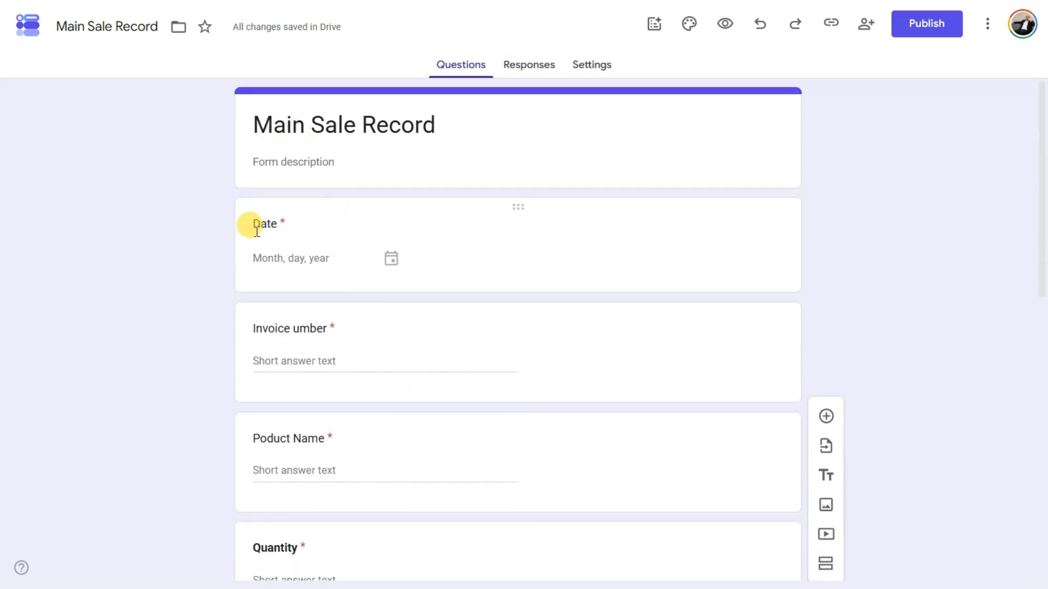
scroll(325, 379, down, 2)
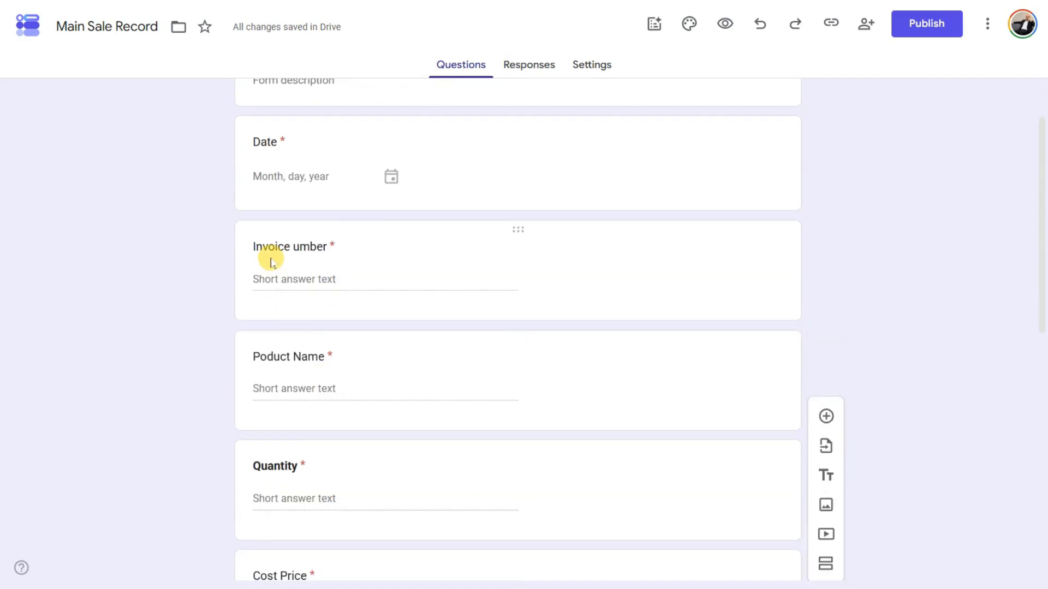
scroll(328, 369, down, 2)
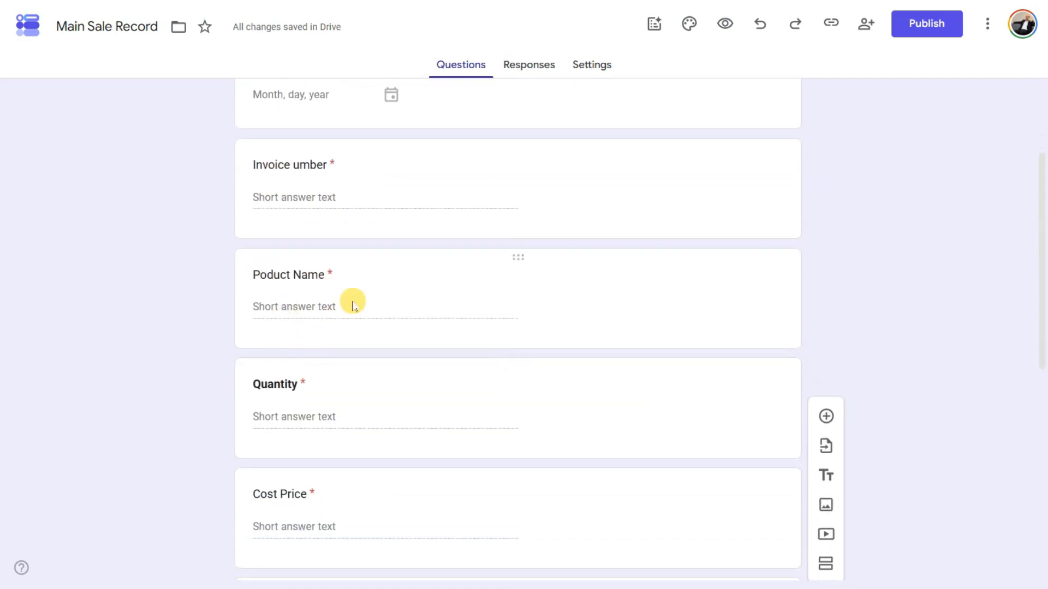
scroll(335, 377, down, 4)
scroll(339, 367, down, 4)
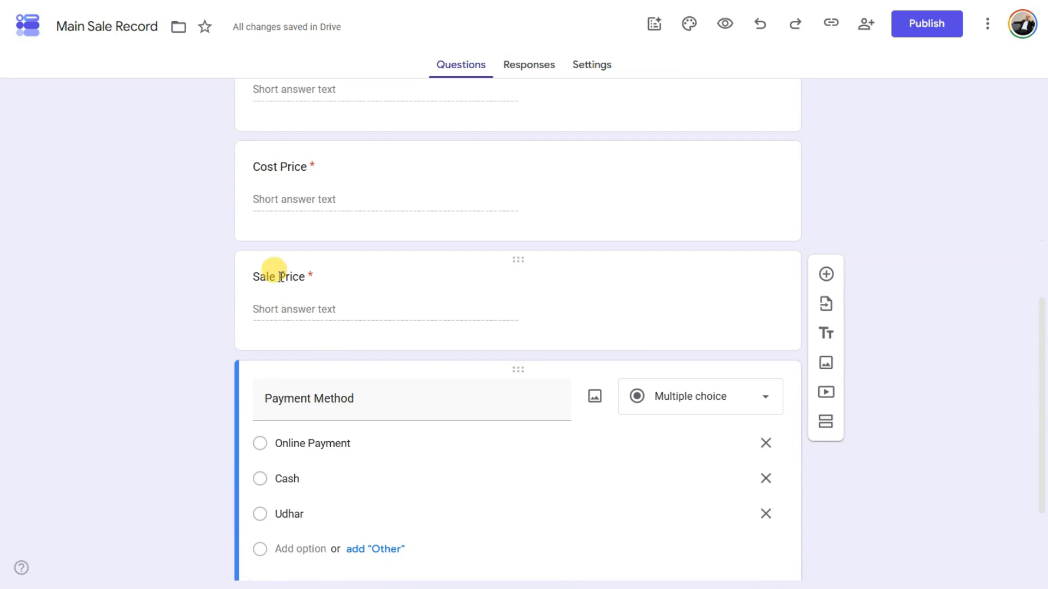
scroll(276, 271, down, 2)
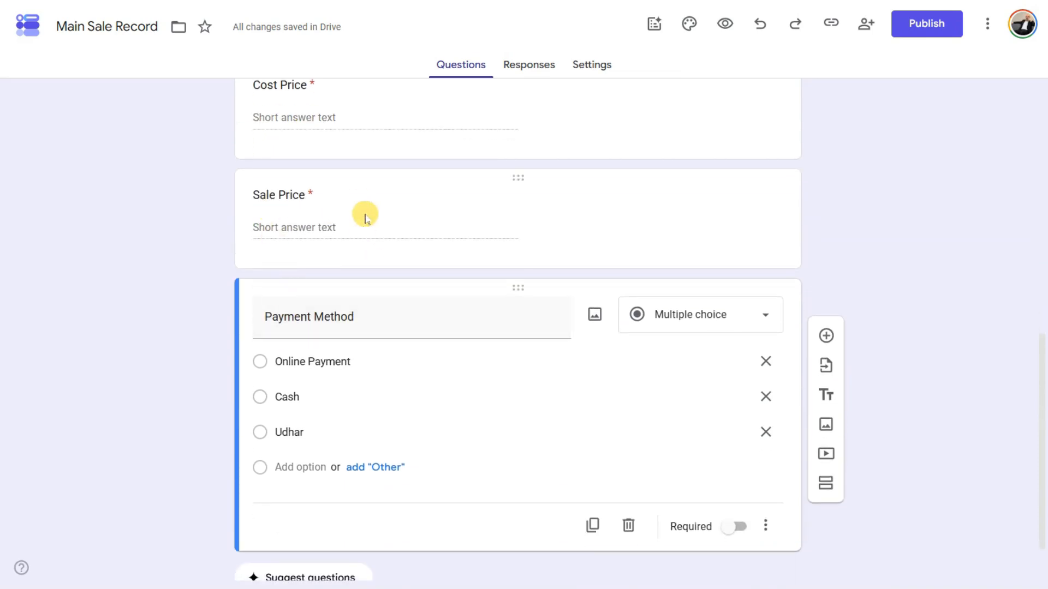
scroll(355, 390, down, 2)
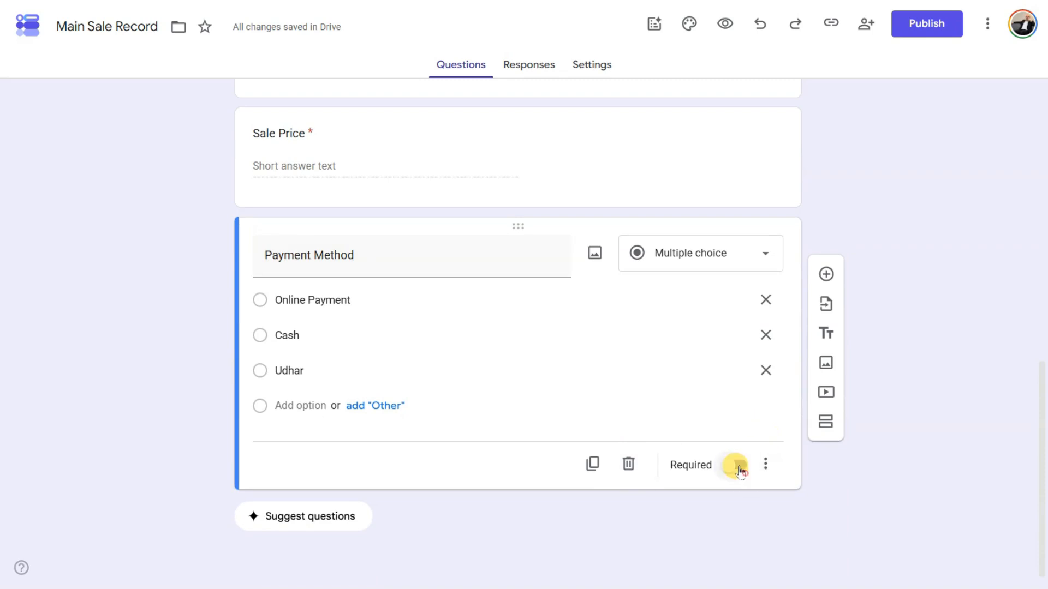
click(736, 467)
scroll(697, 327, up, 5)
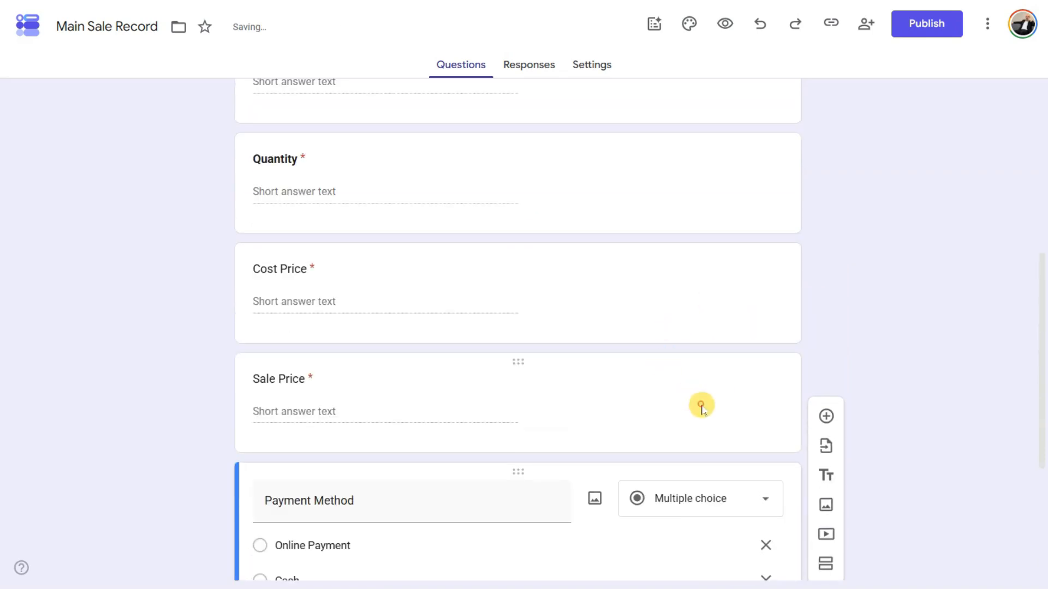
click(701, 406)
scroll(732, 417, up, 8)
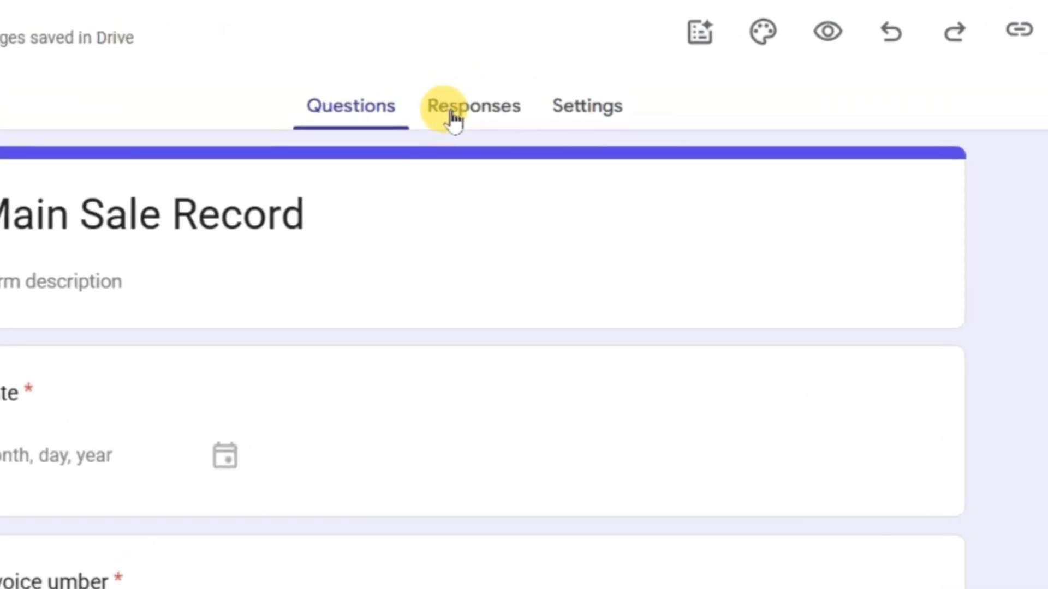
- From the Responses tab, link the form to a newly created responses spreadsheet
click(450, 112)
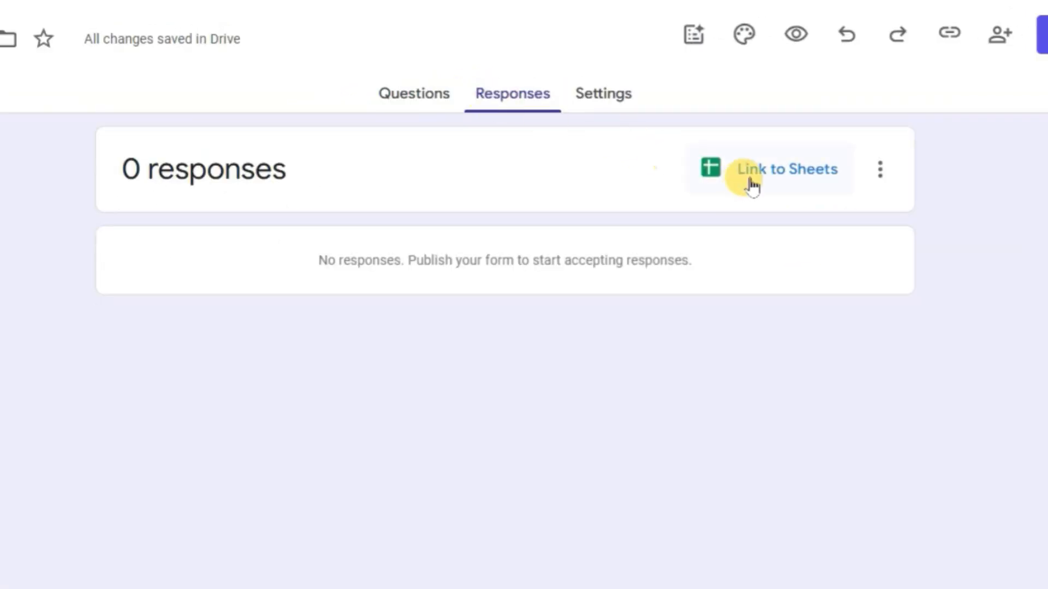
click(760, 189)
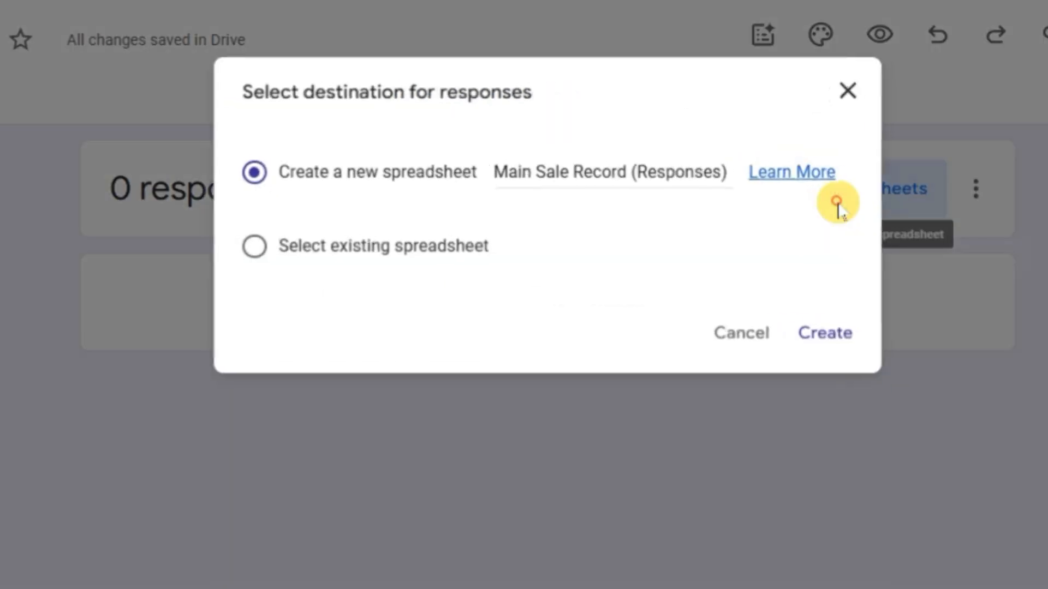
click(804, 338)
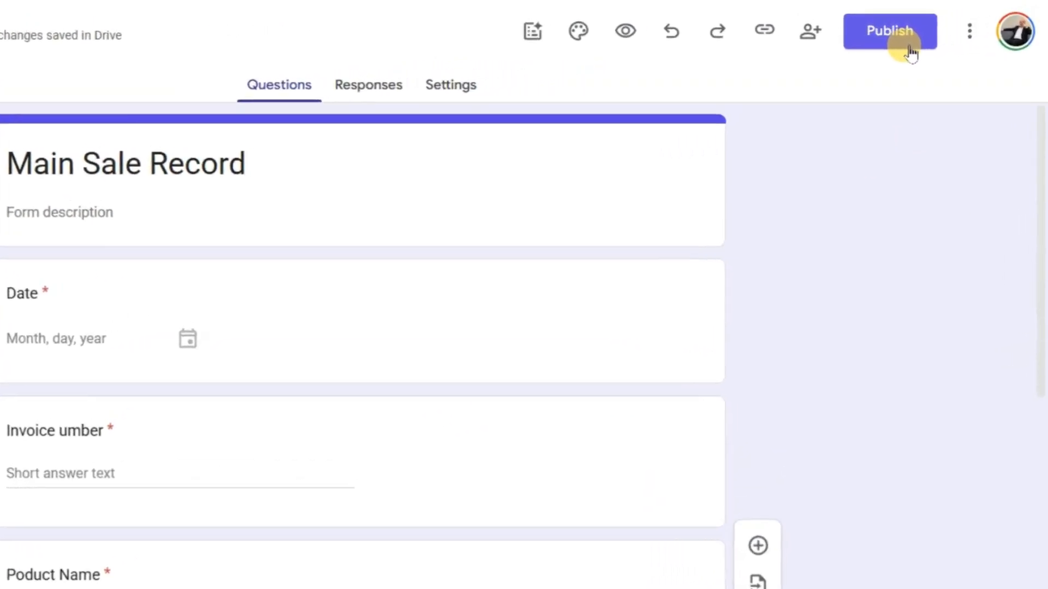
- Publish the form to anyone with the link and copy its responder link
click(909, 44)
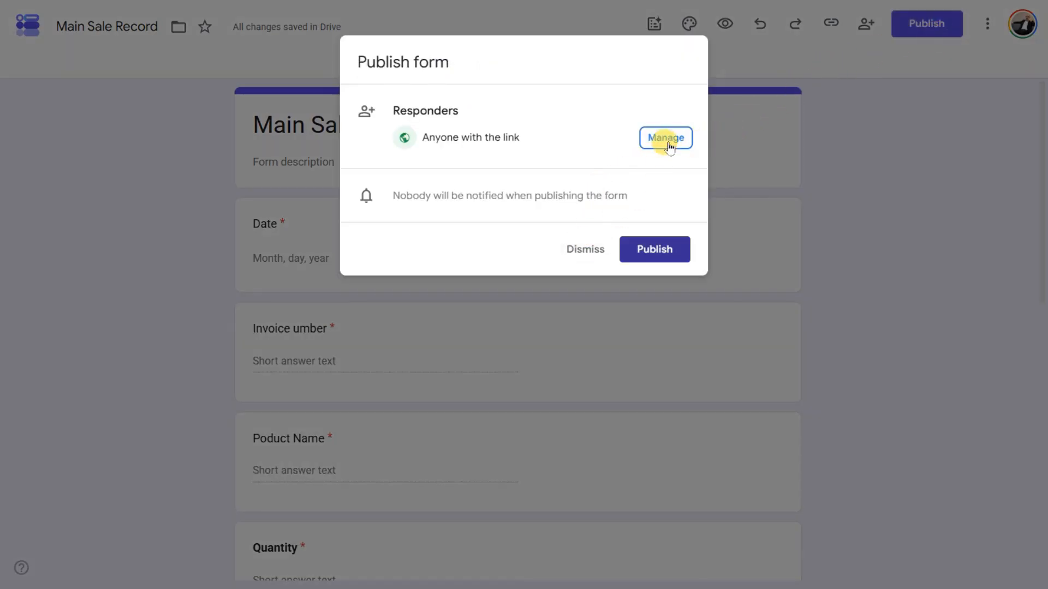
click(634, 251)
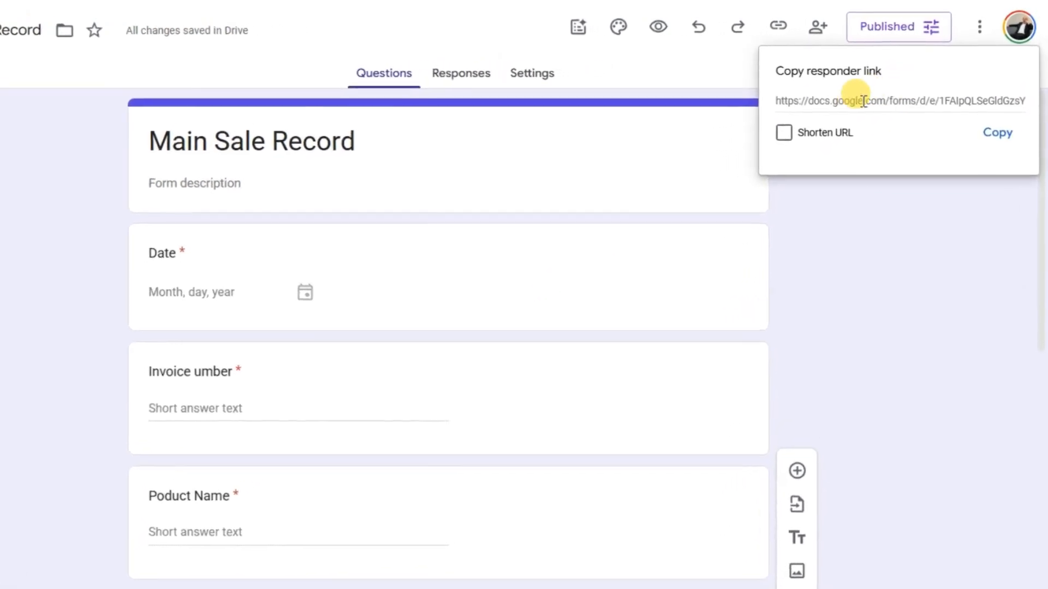
click(812, 113)
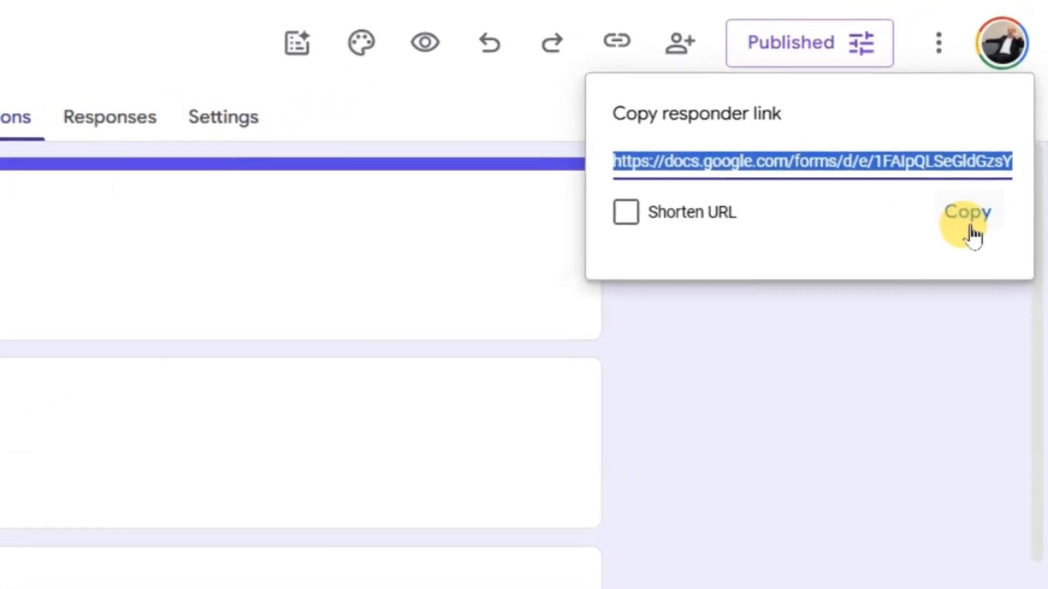
click(978, 184)
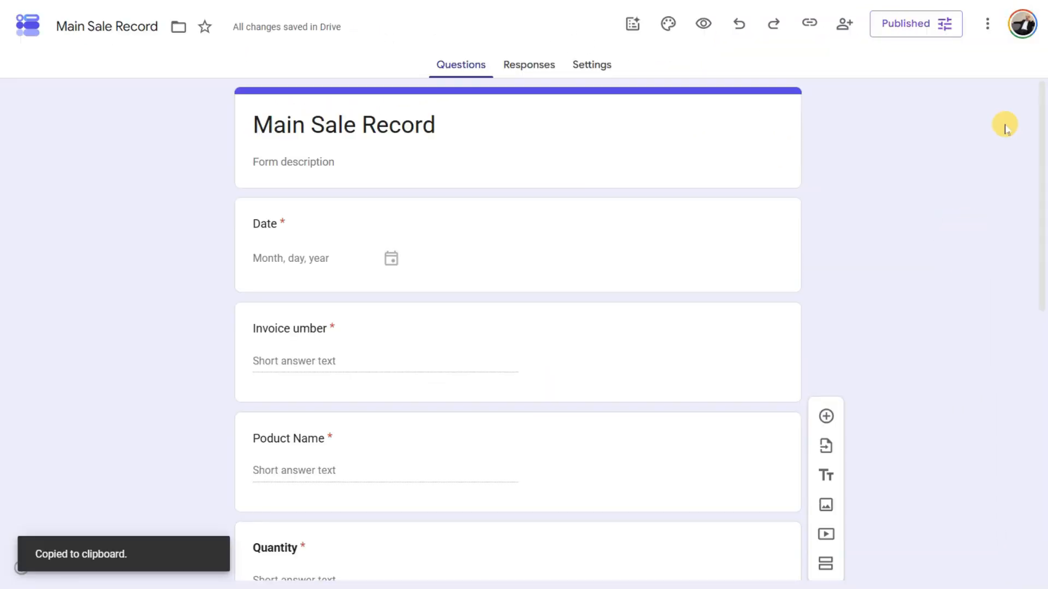
key(ctrl+t)
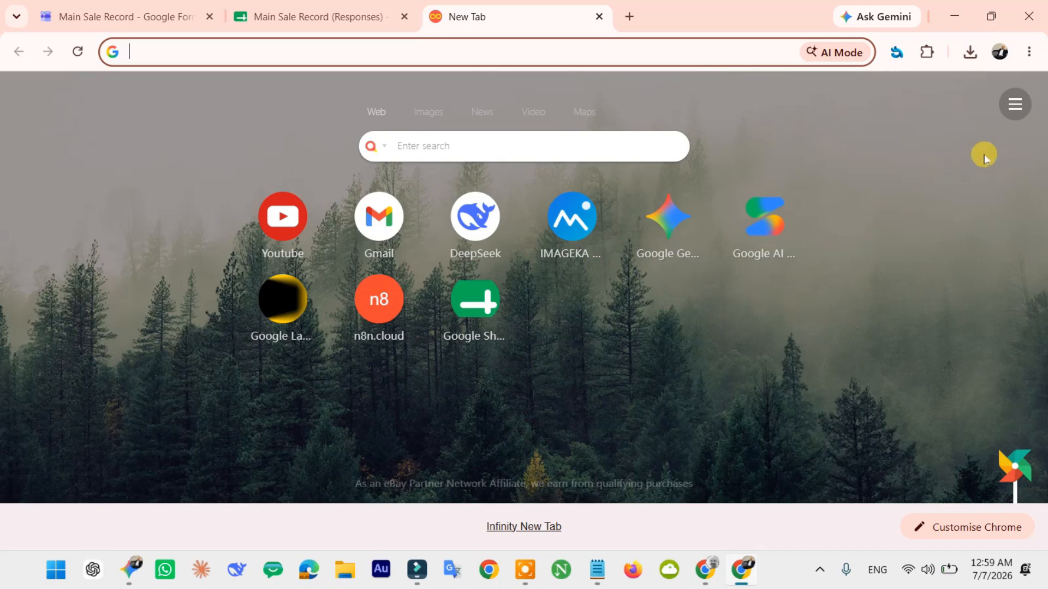
- Add a 'Main Sale' Infinity New Tab shortcut to the published form's responder link
click(1021, 106)
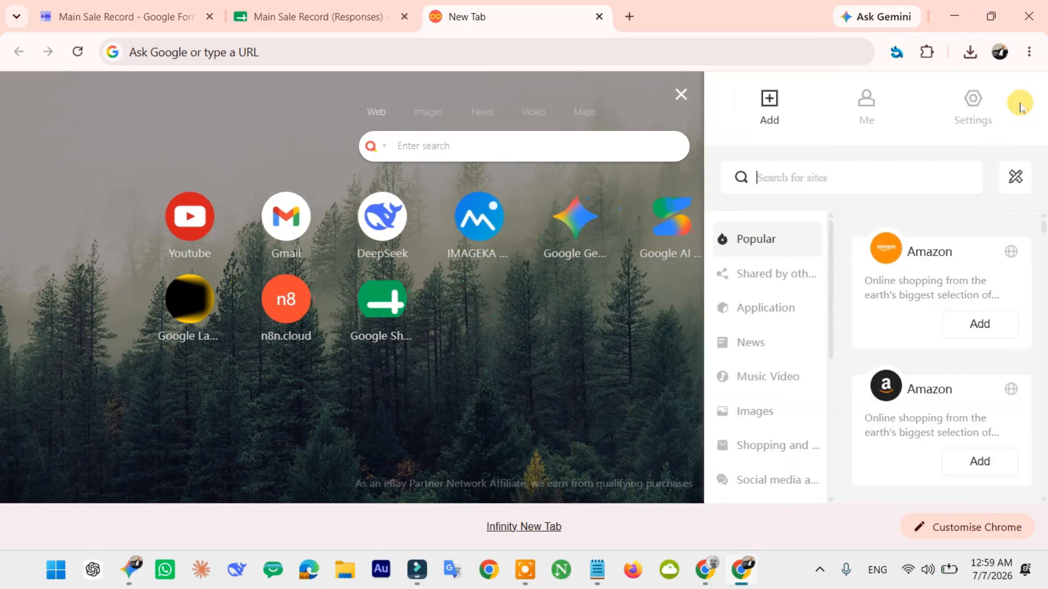
click(1011, 177)
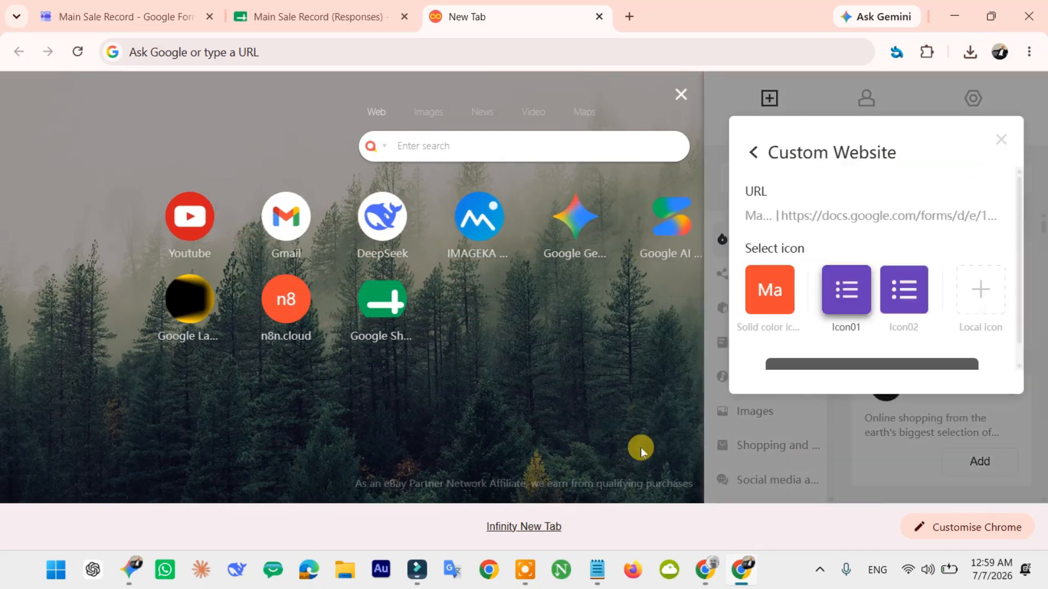
scroll(837, 350, down, 1)
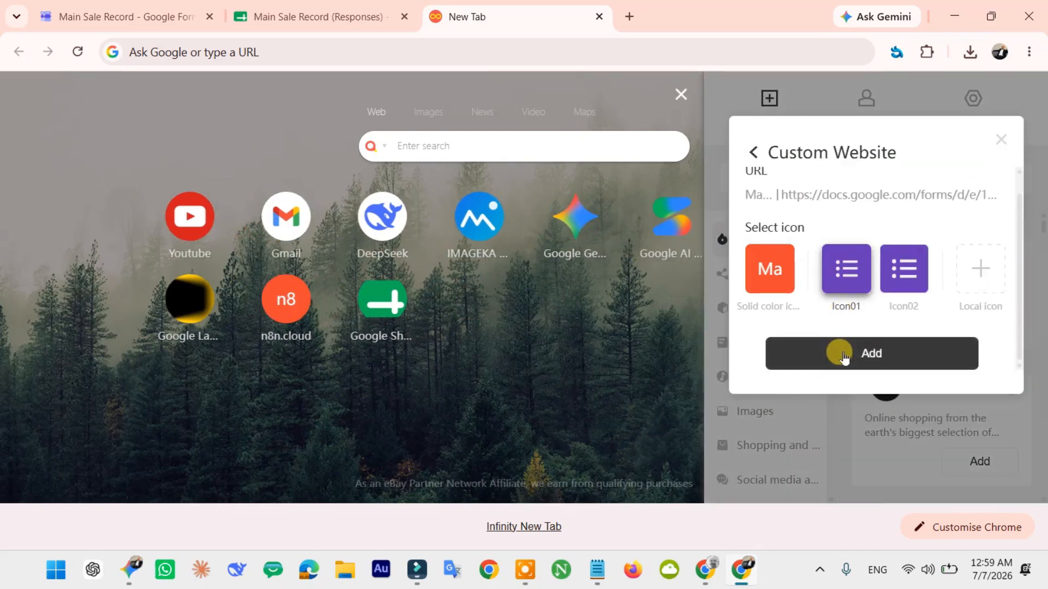
click(841, 352)
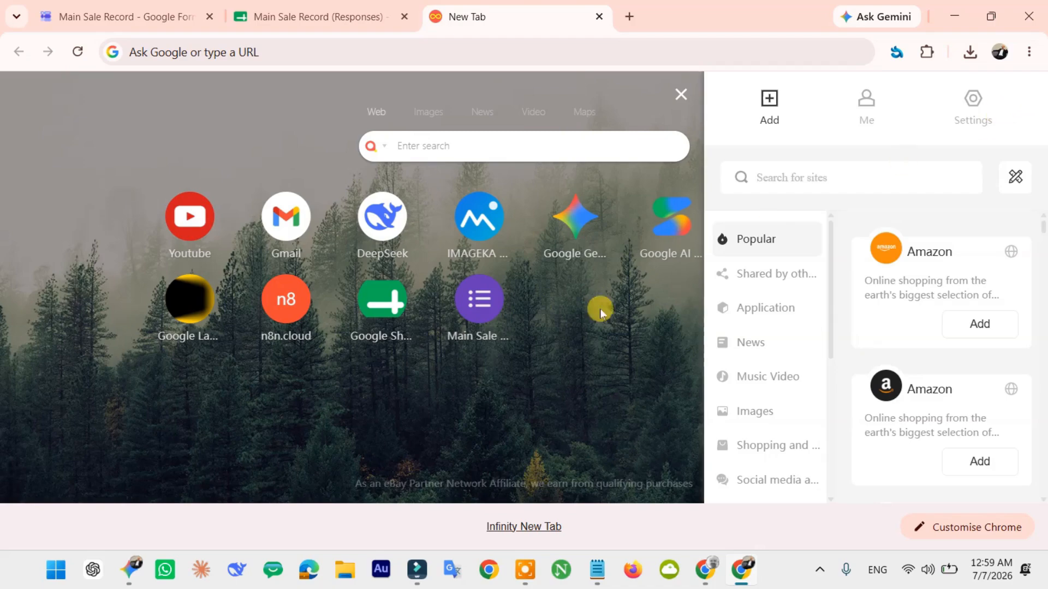
click(554, 331)
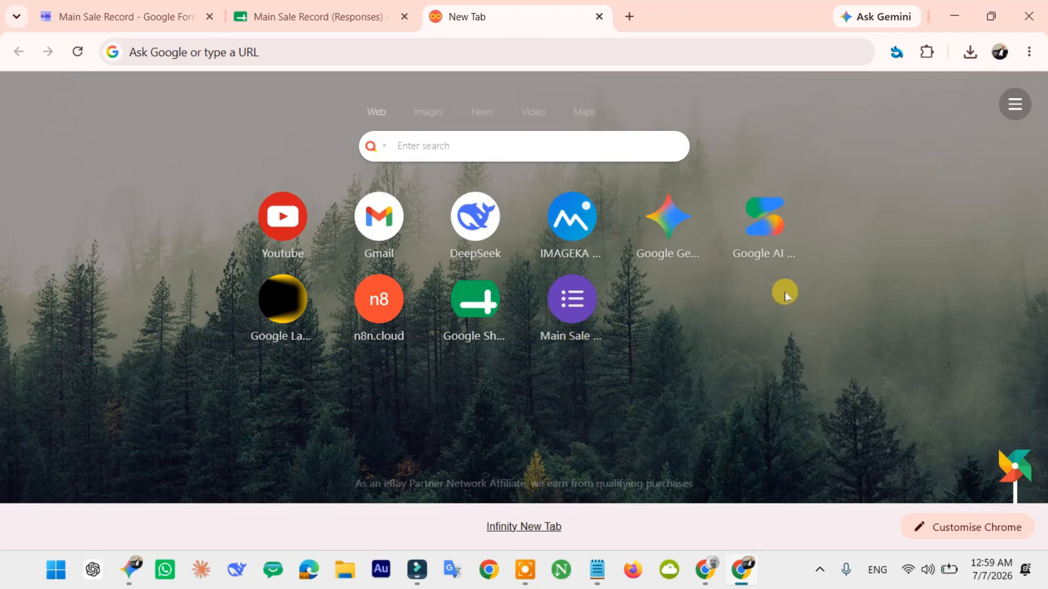
- Copy the responses spreadsheet's share link and reopen Infinity's add-site panel on the New Tab page
click(300, 23)
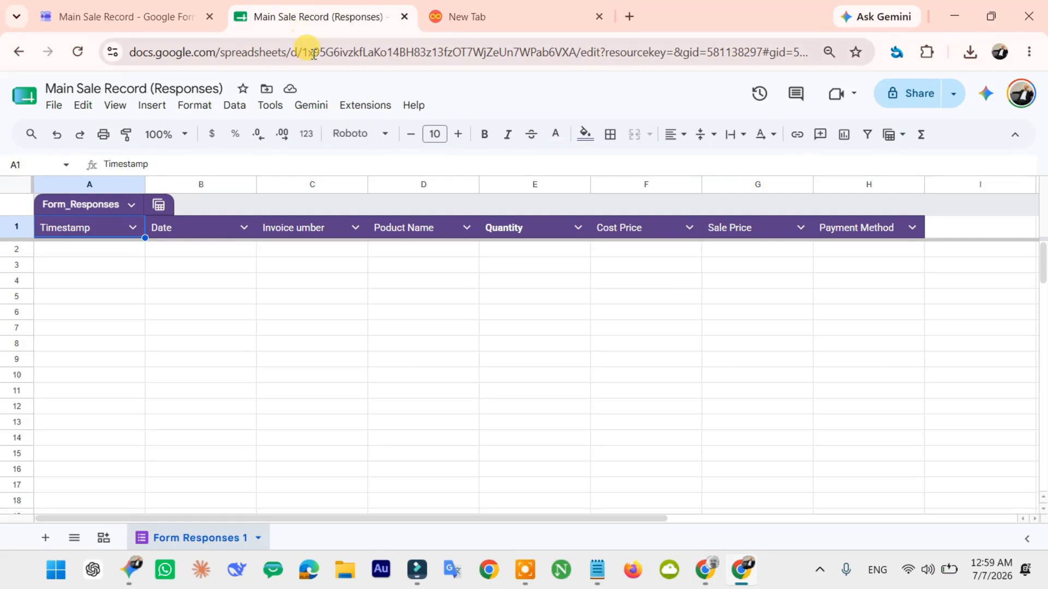
click(902, 95)
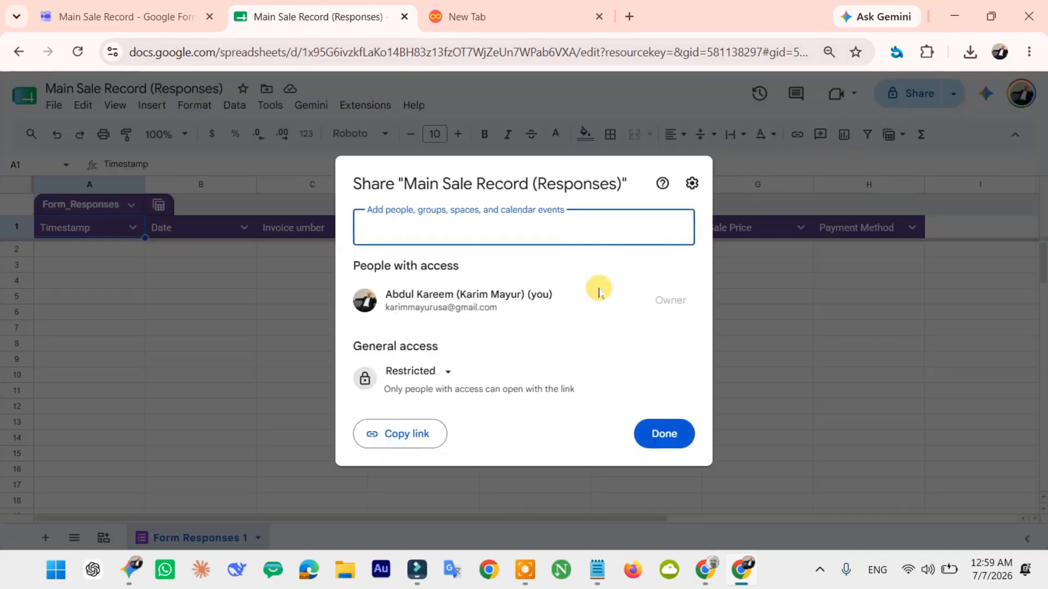
click(406, 434)
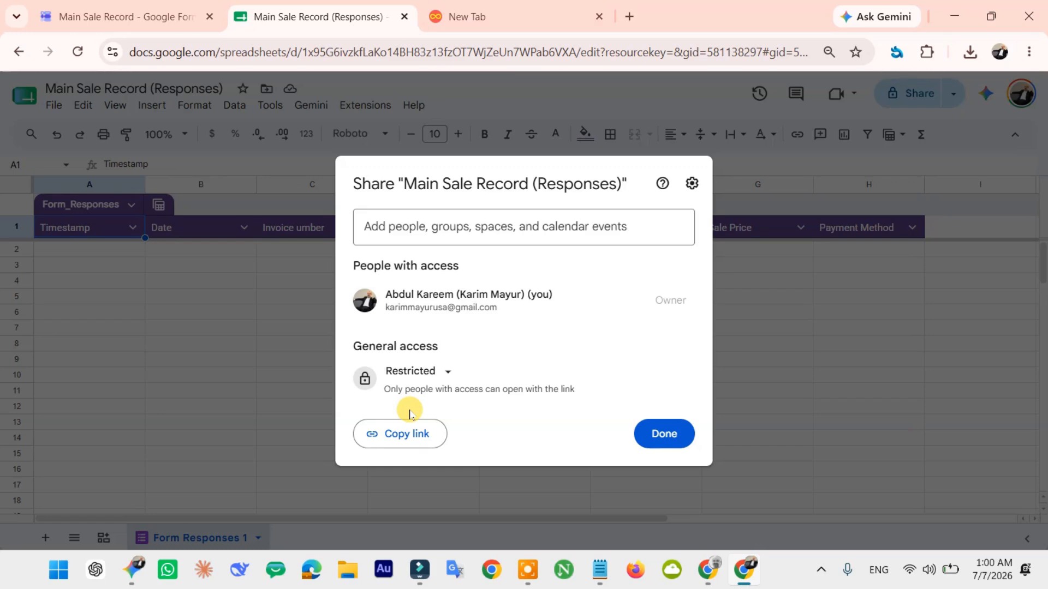
click(666, 435)
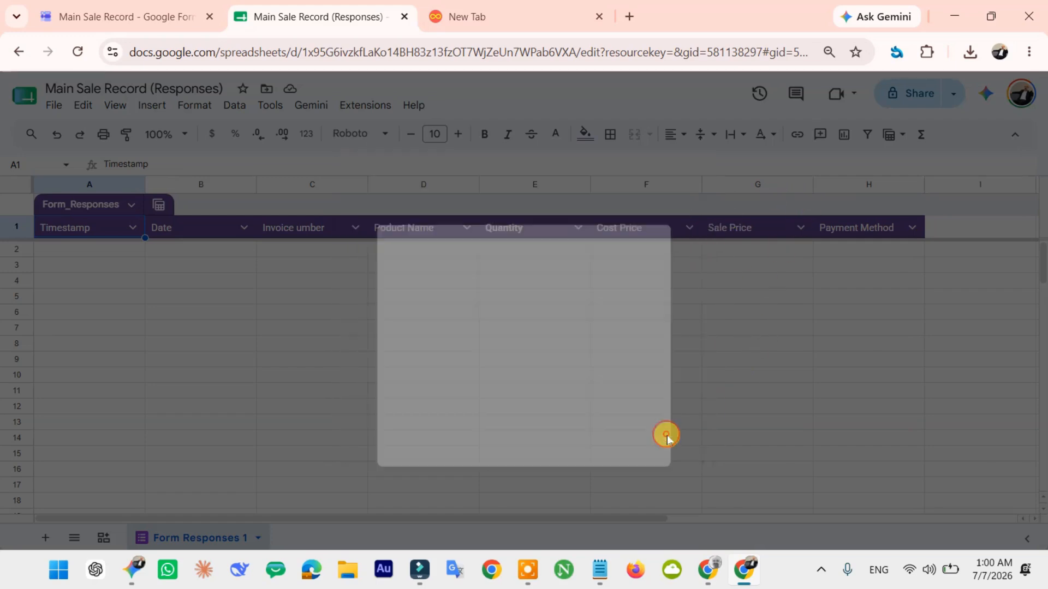
click(493, 15)
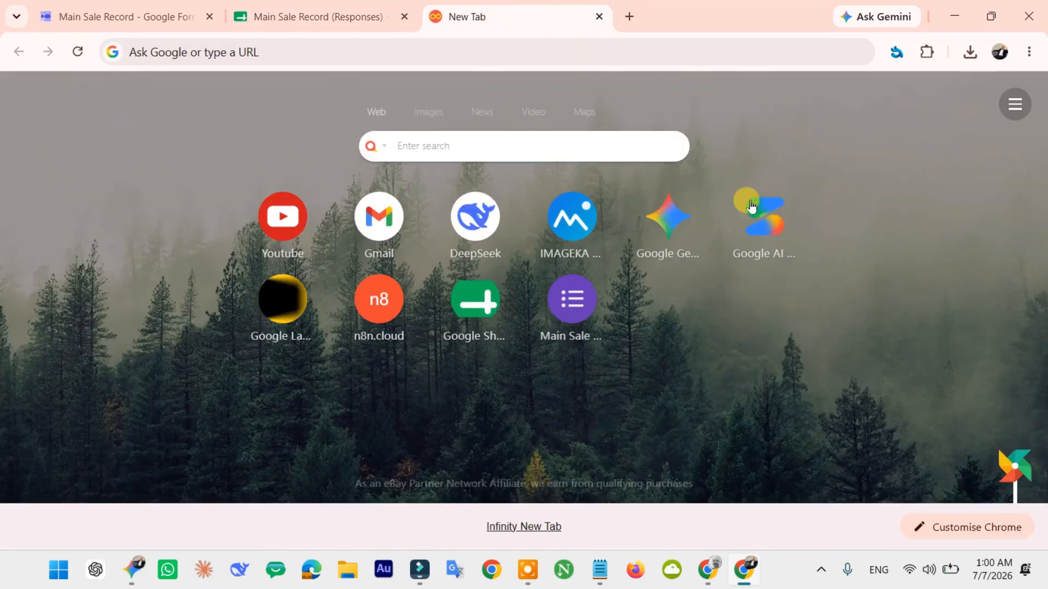
click(1024, 113)
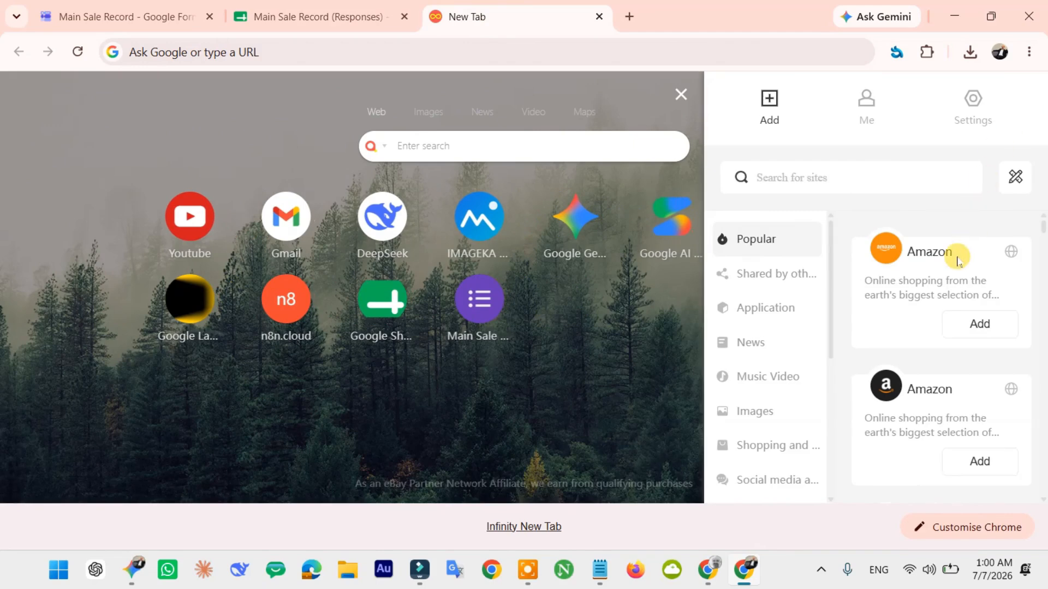
- Add a second 'Main Sale' shortcut to the pasted responses spreadsheet link with the green Sheets icon
click(1009, 182)
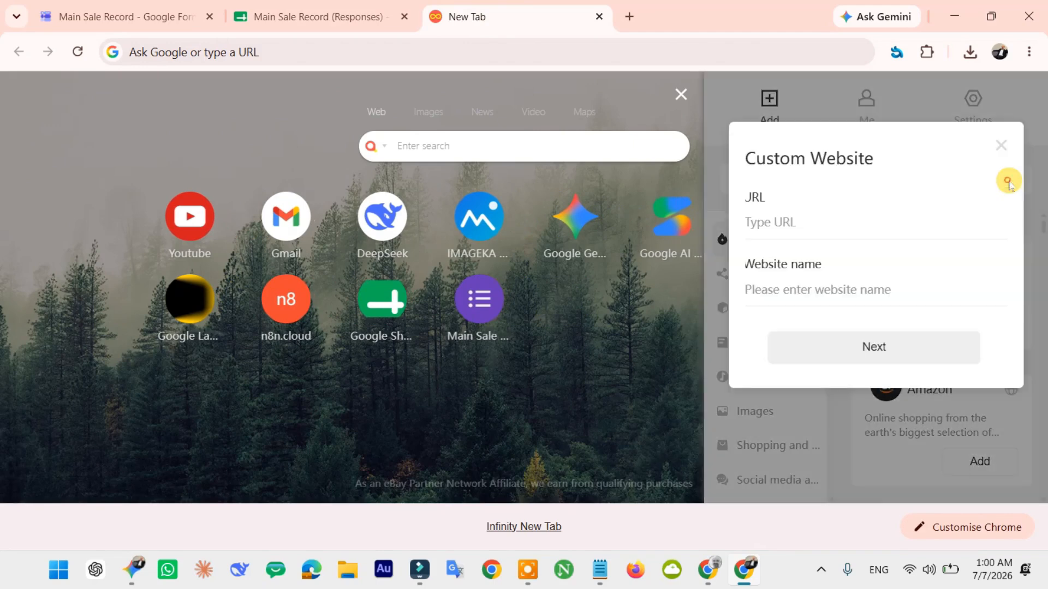
right_click(803, 228)
click(864, 329)
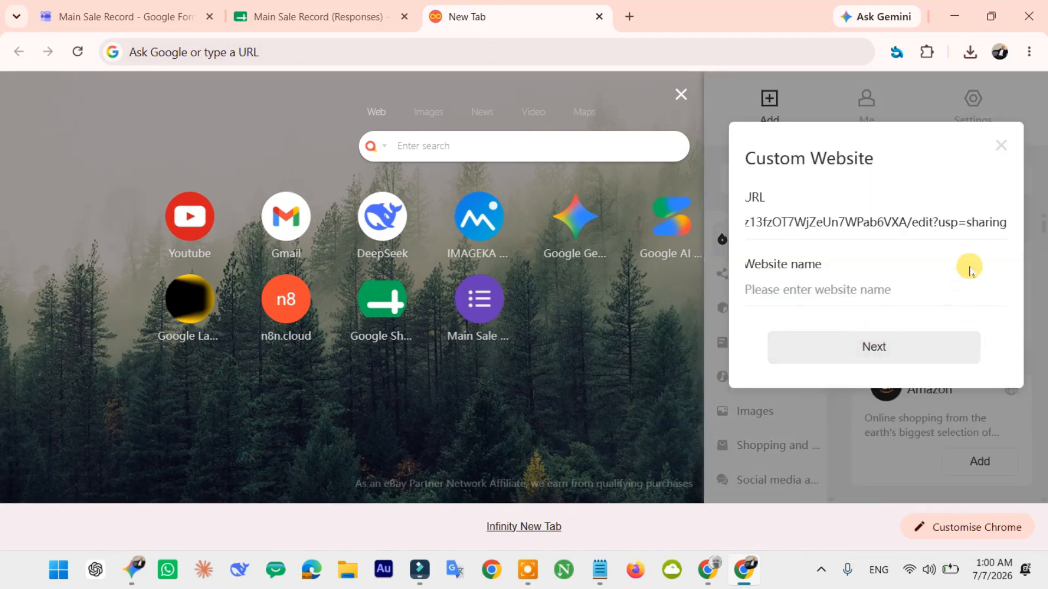
click(865, 348)
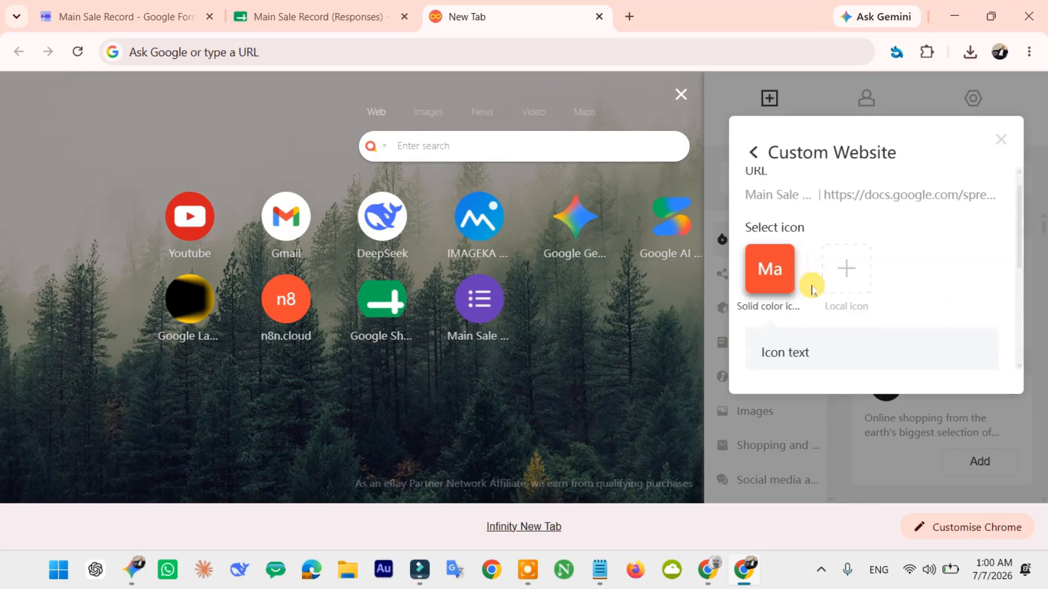
click(837, 290)
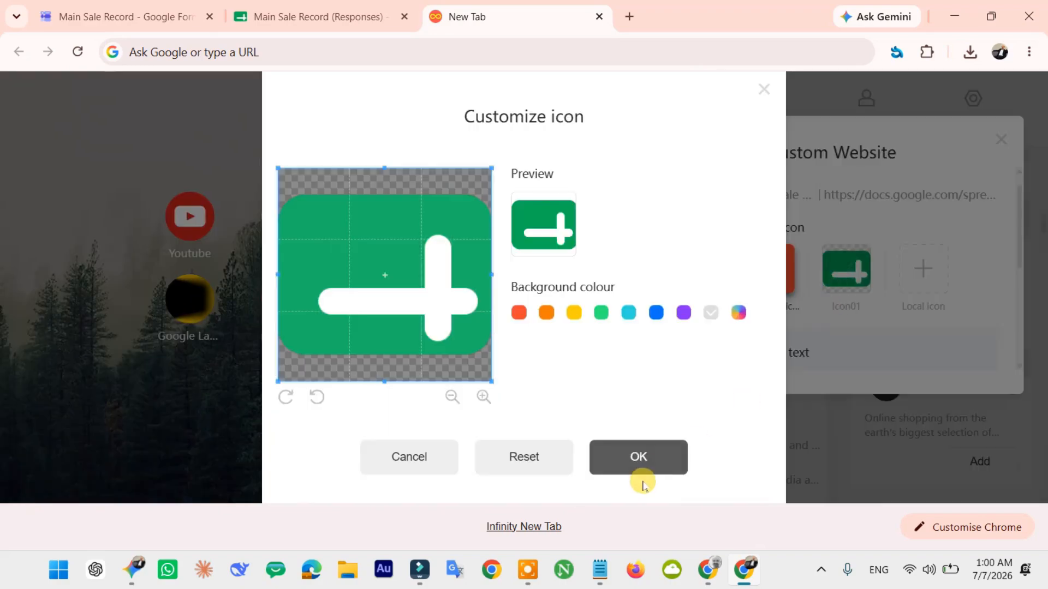
click(644, 464)
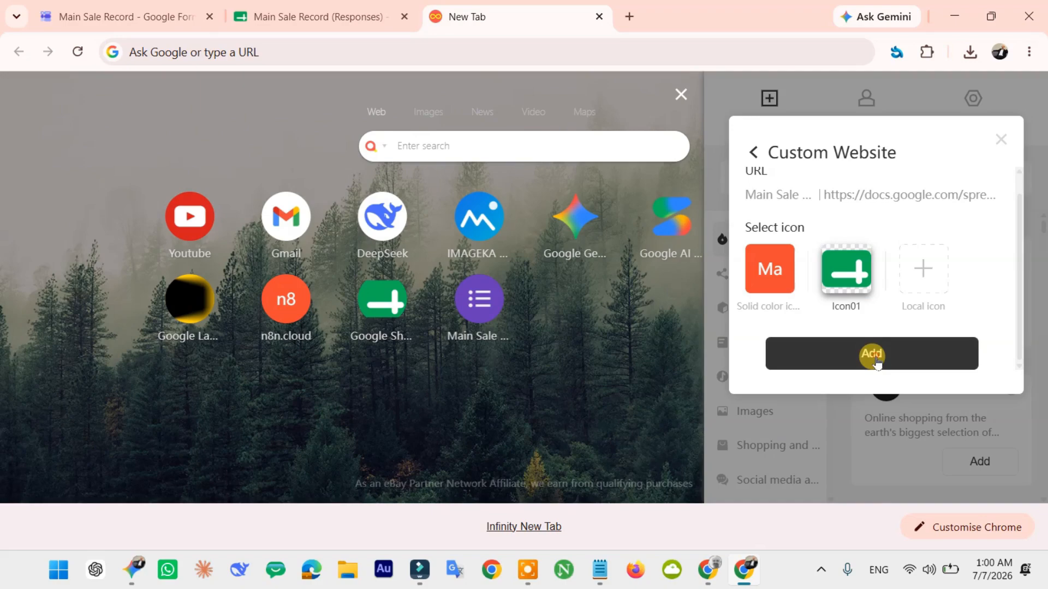
click(872, 355)
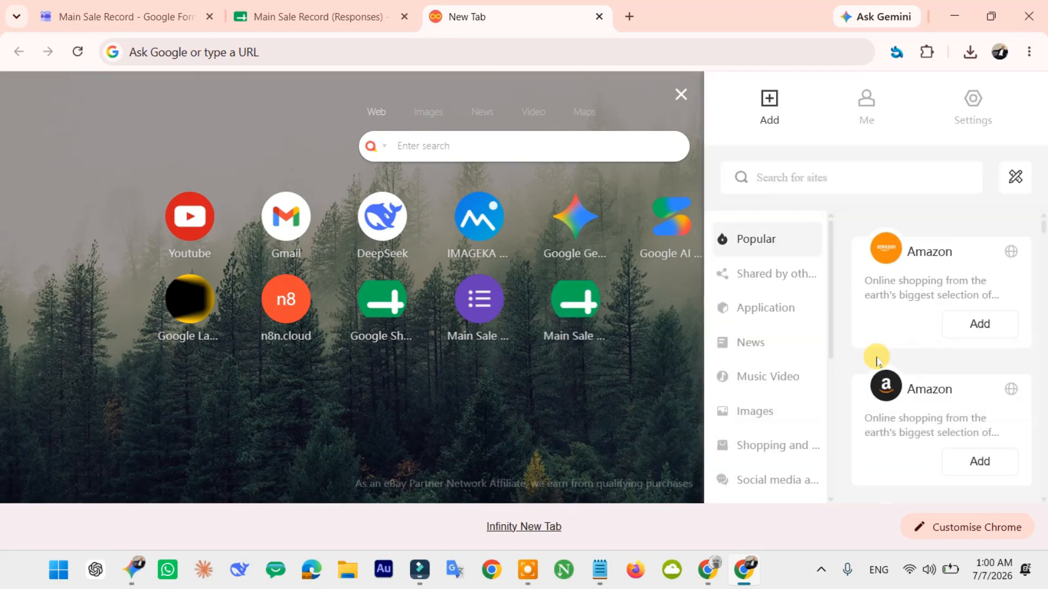
click(660, 389)
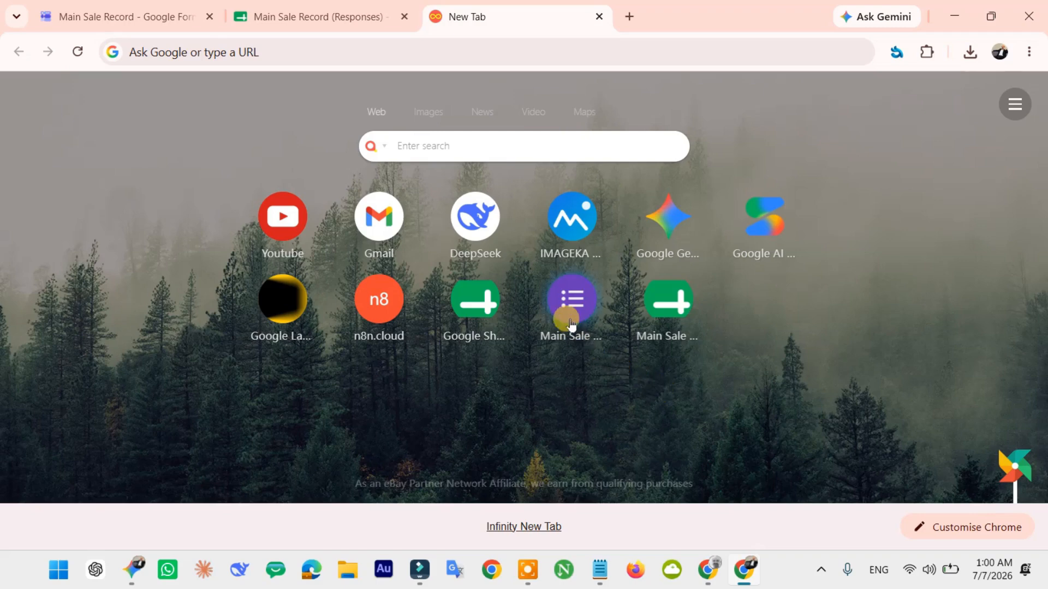
click(661, 298)
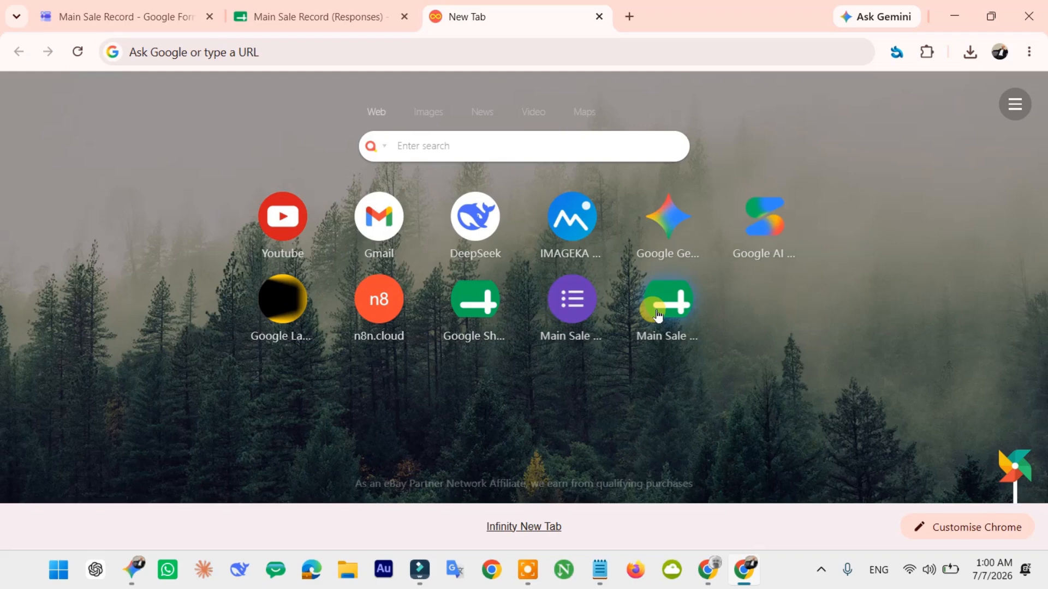
- Open the Main Sale form and answer Date 7 July 2026 and Invoice Number 2125555
click(571, 310)
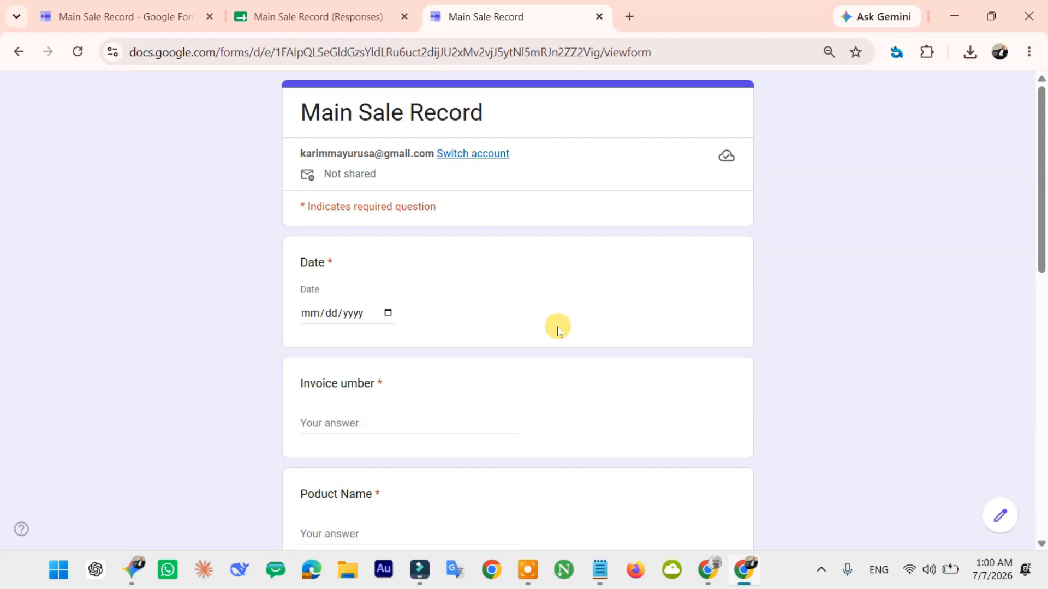
scroll(556, 328, down, 5)
scroll(558, 329, up, 4)
scroll(558, 331, up, 1)
scroll(502, 338, down, 2)
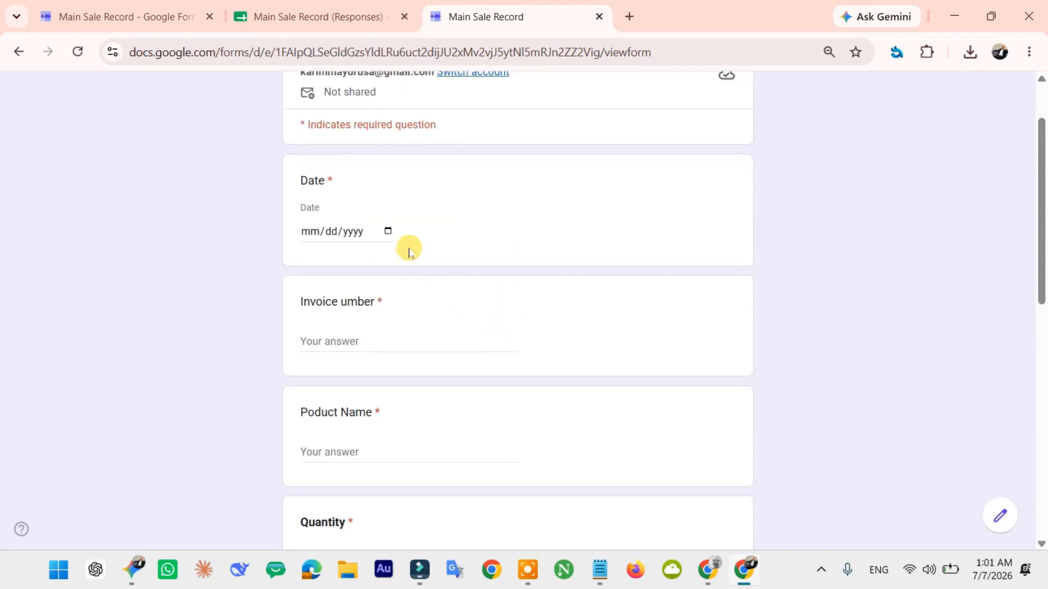
click(387, 232)
click(360, 326)
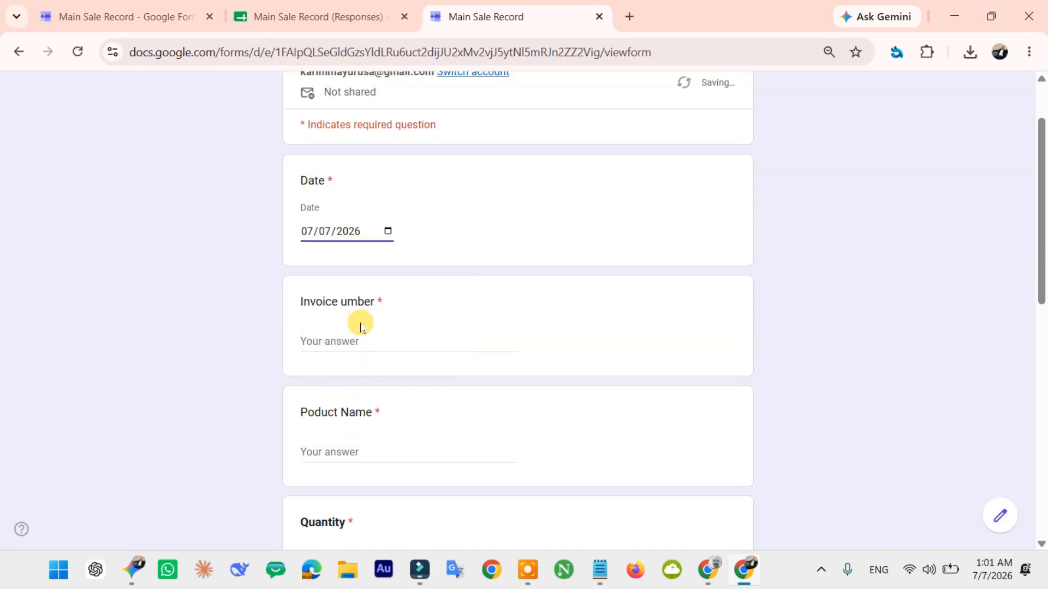
click(389, 330)
text(2)
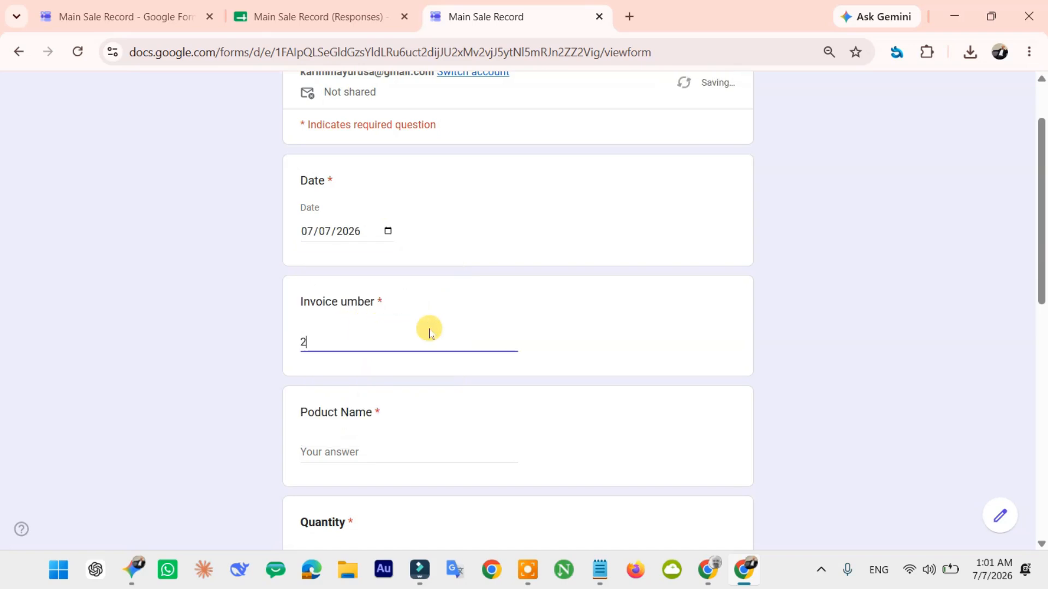
text(125555)
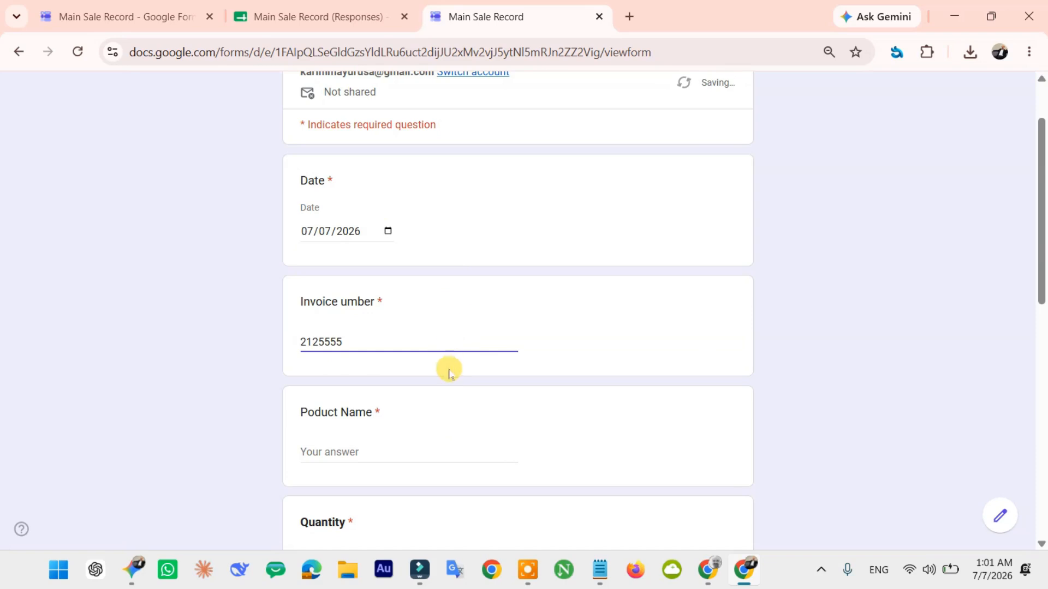
- Fill in Product Name Tapal Tea, Quantity 1, Cost Price 550 and Sale Price 600
scroll(415, 339, down, 3)
click(376, 287)
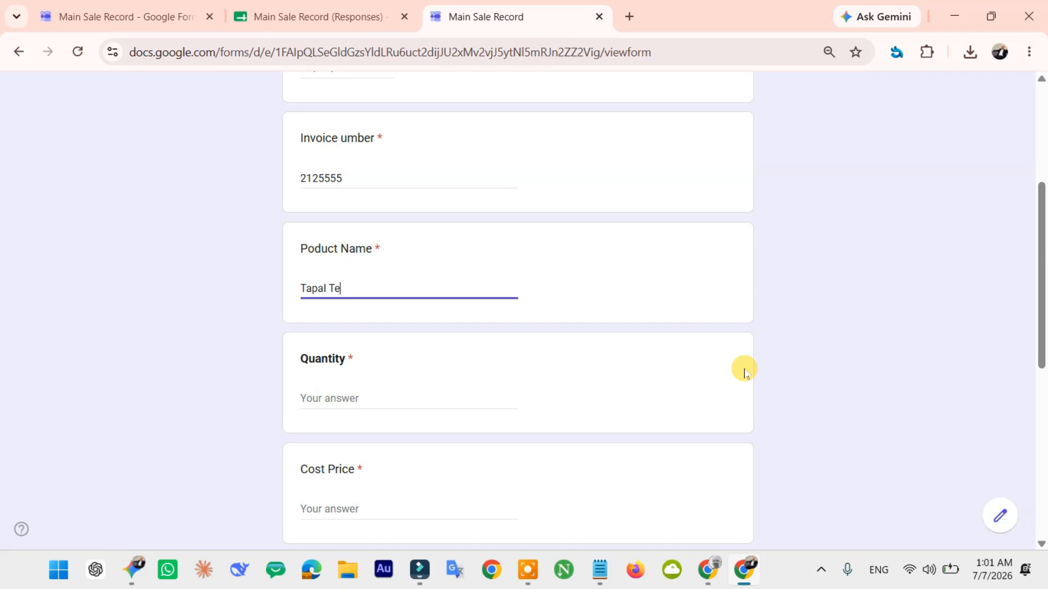
scroll(470, 402, down, 2)
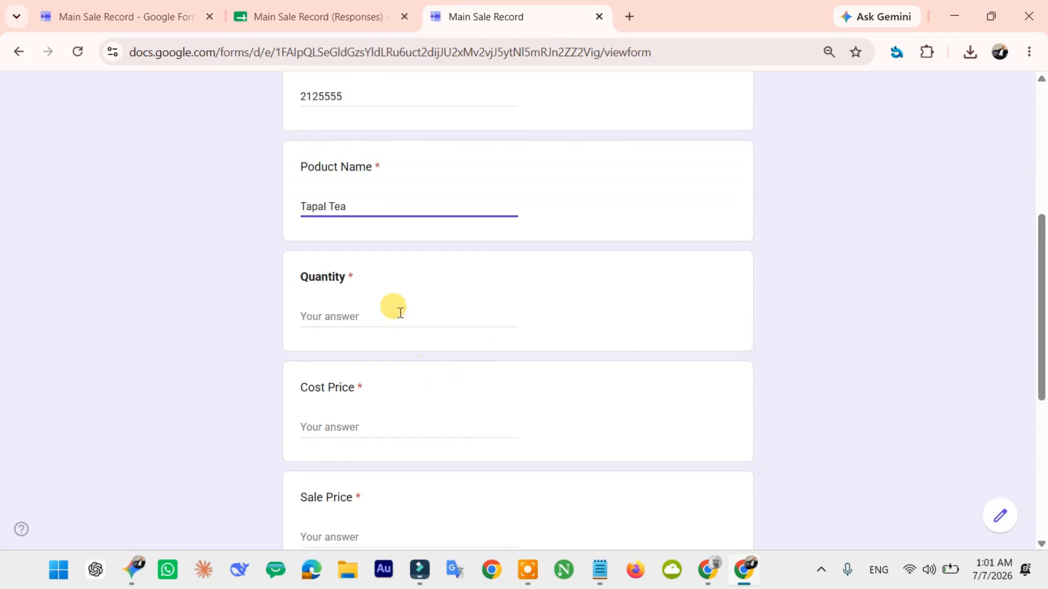
click(400, 314)
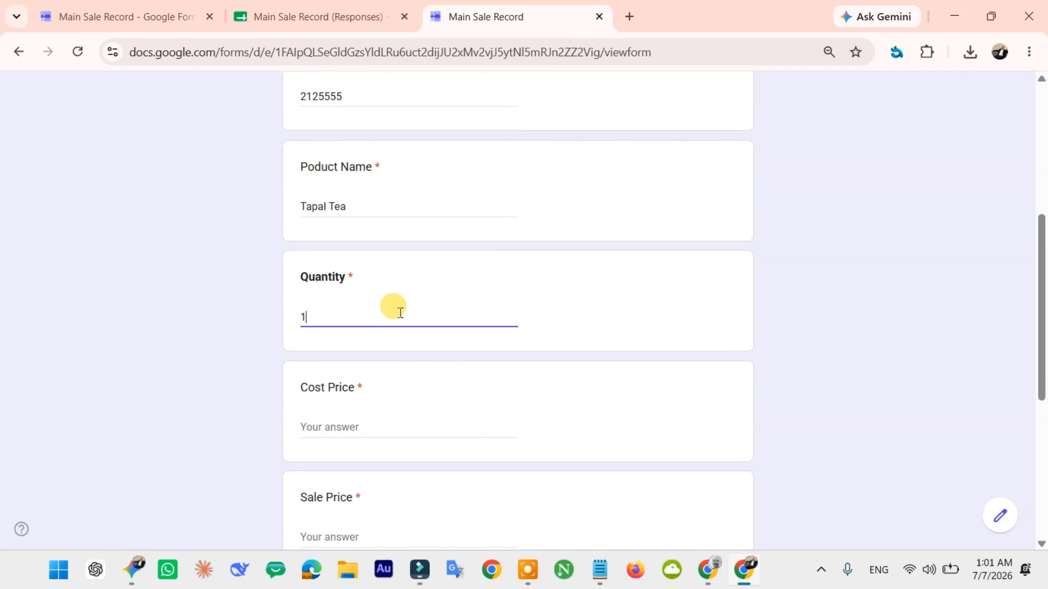
click(628, 316)
scroll(573, 344, down, 3)
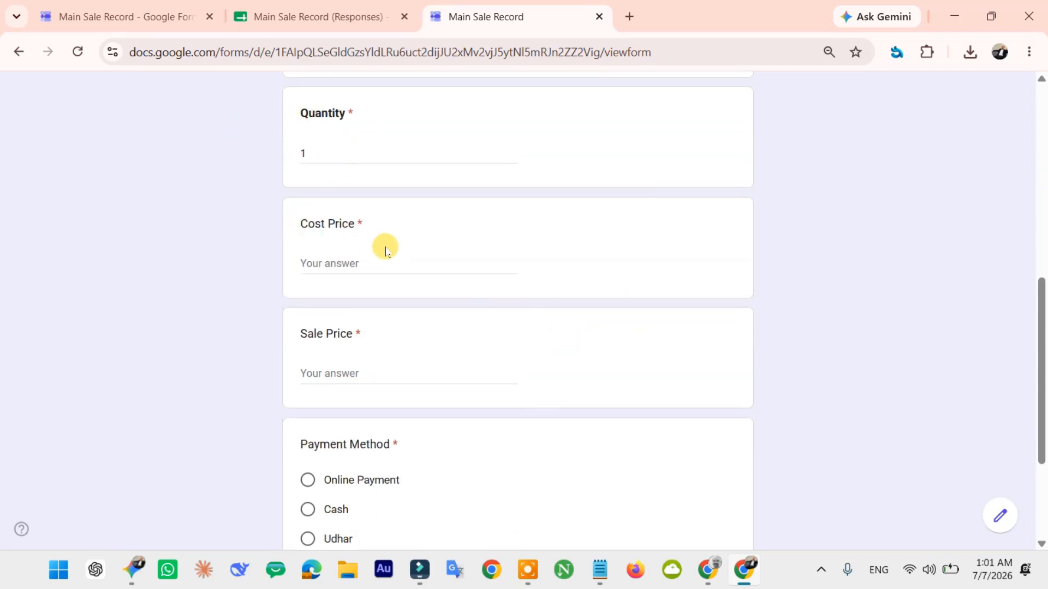
click(374, 262)
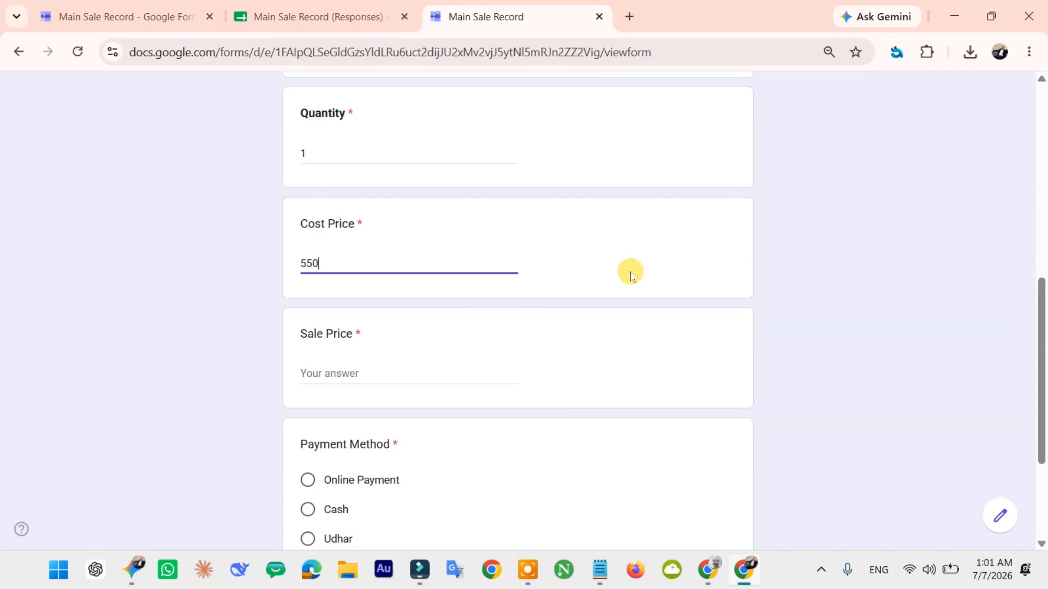
click(383, 375)
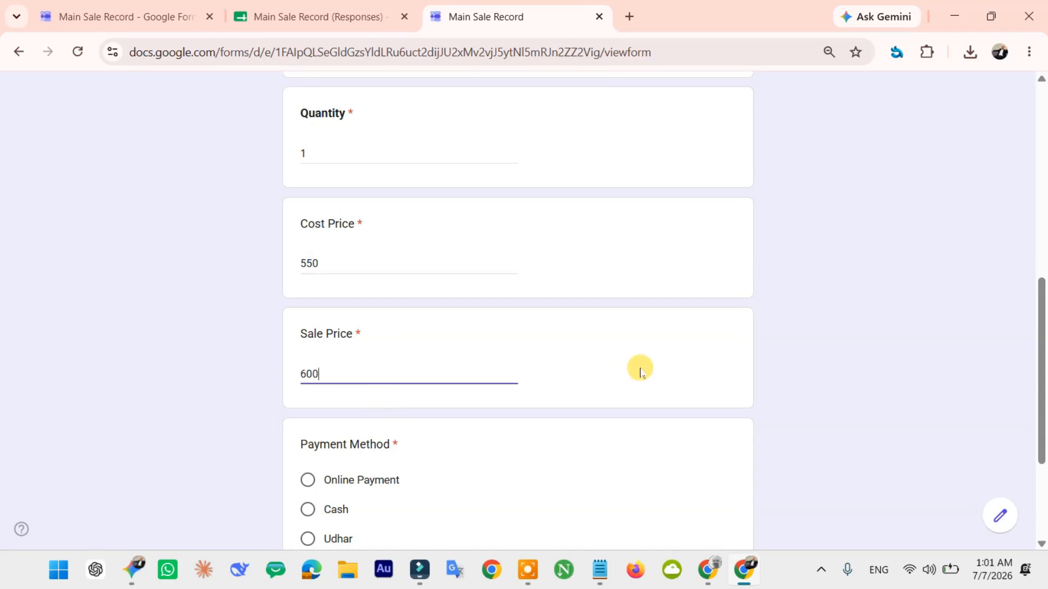
scroll(628, 367, down, 3)
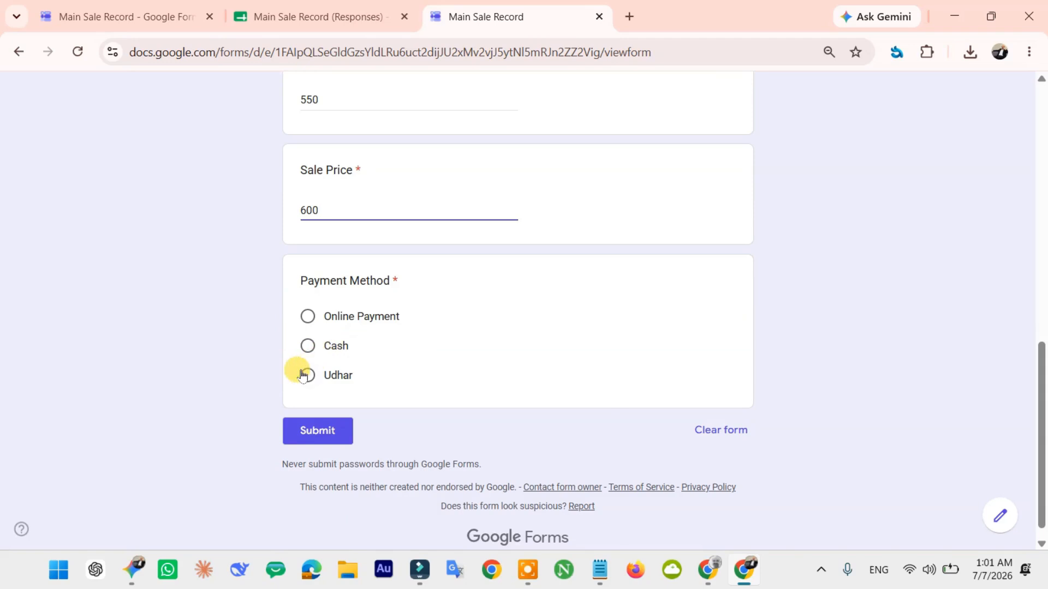
- Choose the payment method and submit the sale record
click(302, 324)
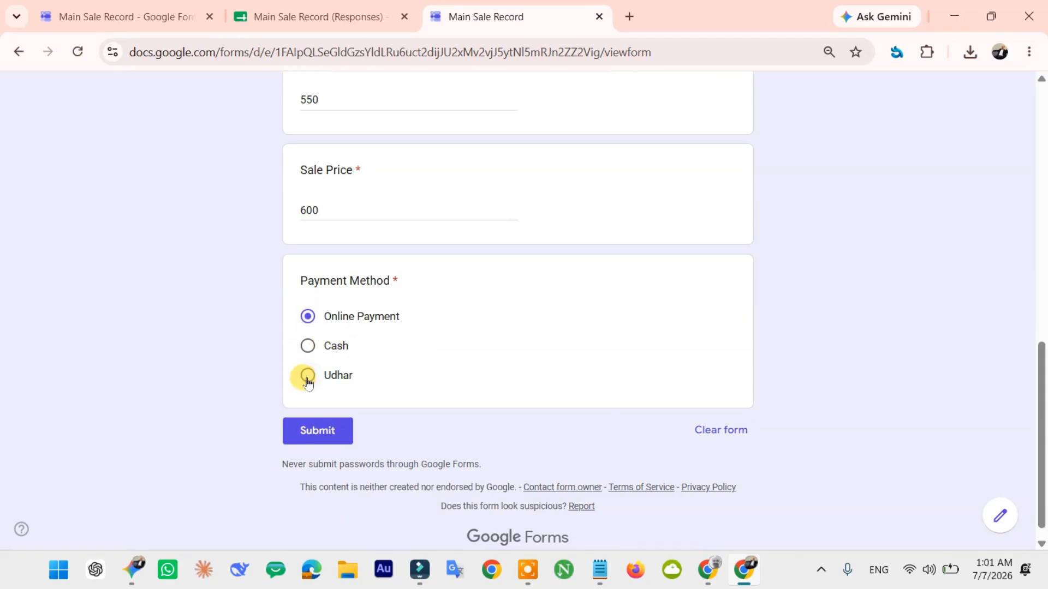
click(309, 351)
click(304, 374)
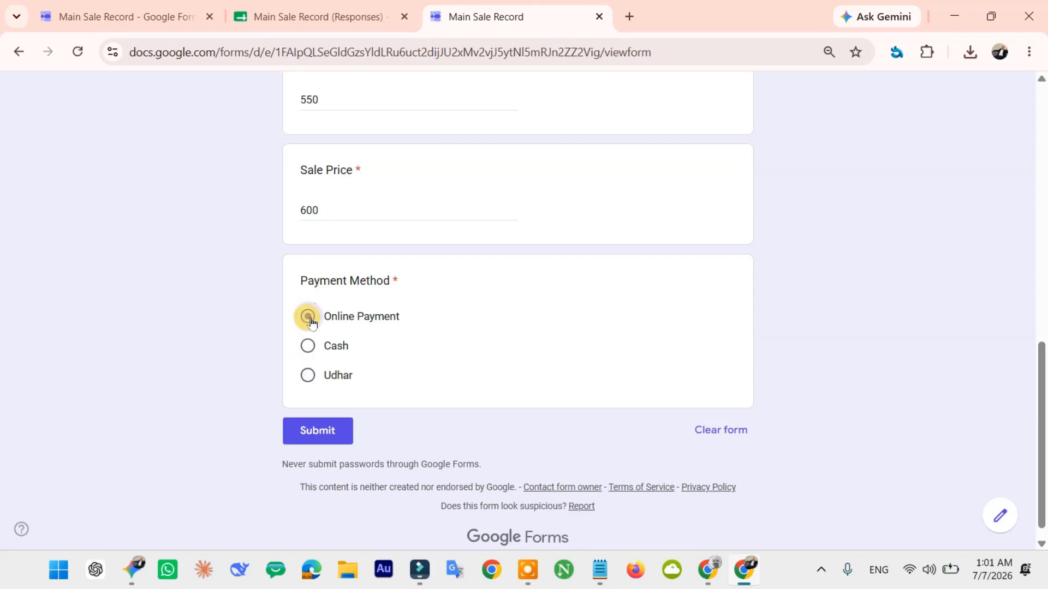
click(326, 432)
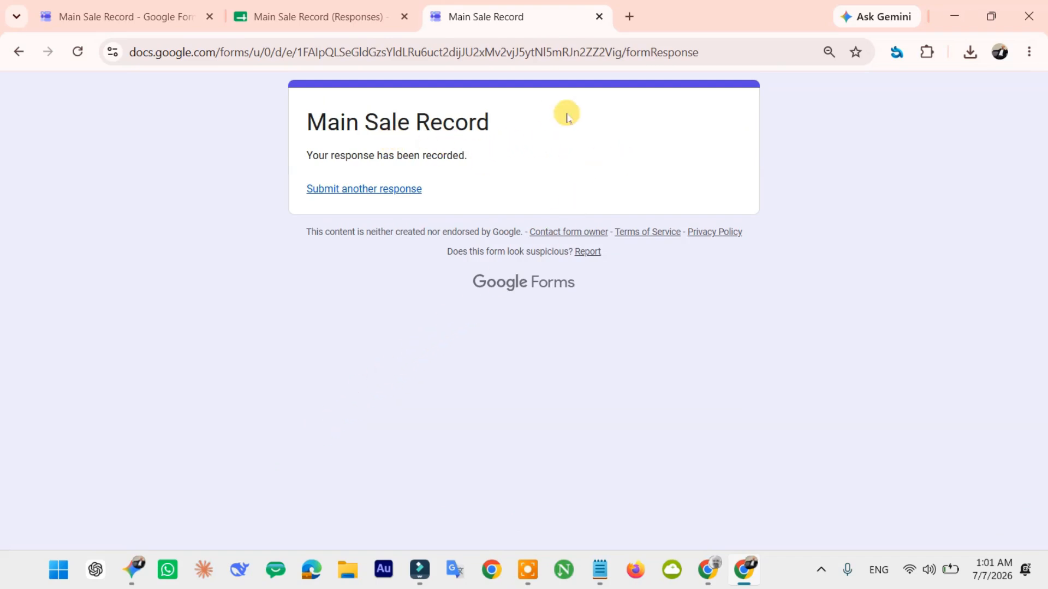
click(365, 7)
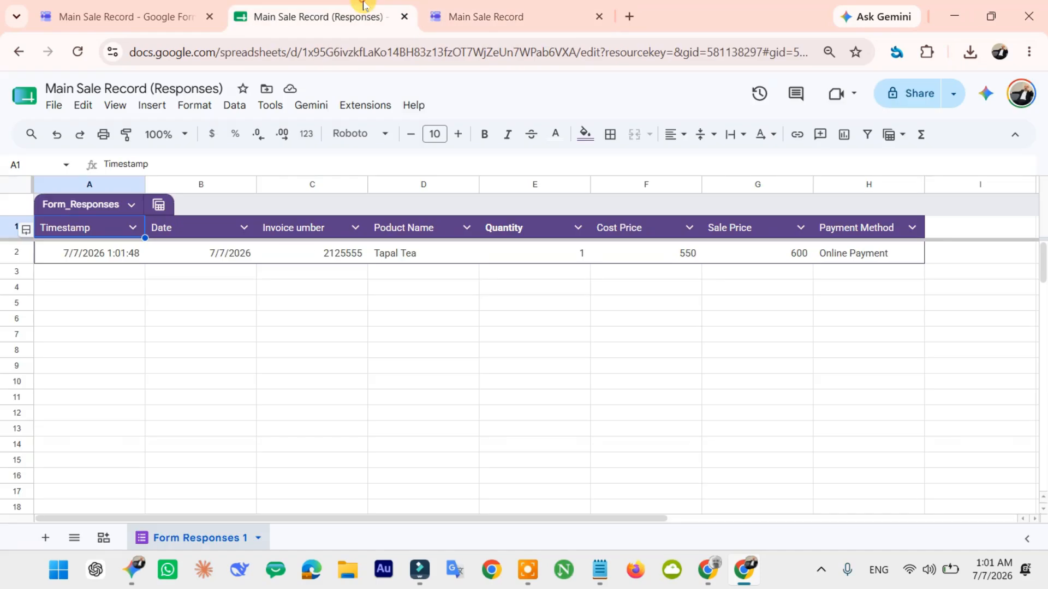
click(12, 253)
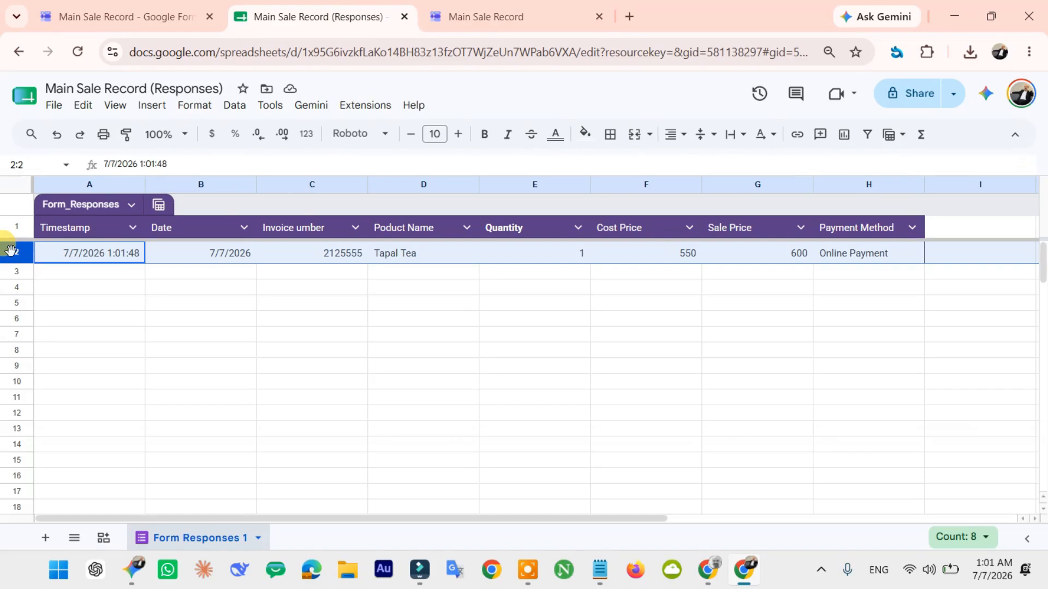
click(479, 9)
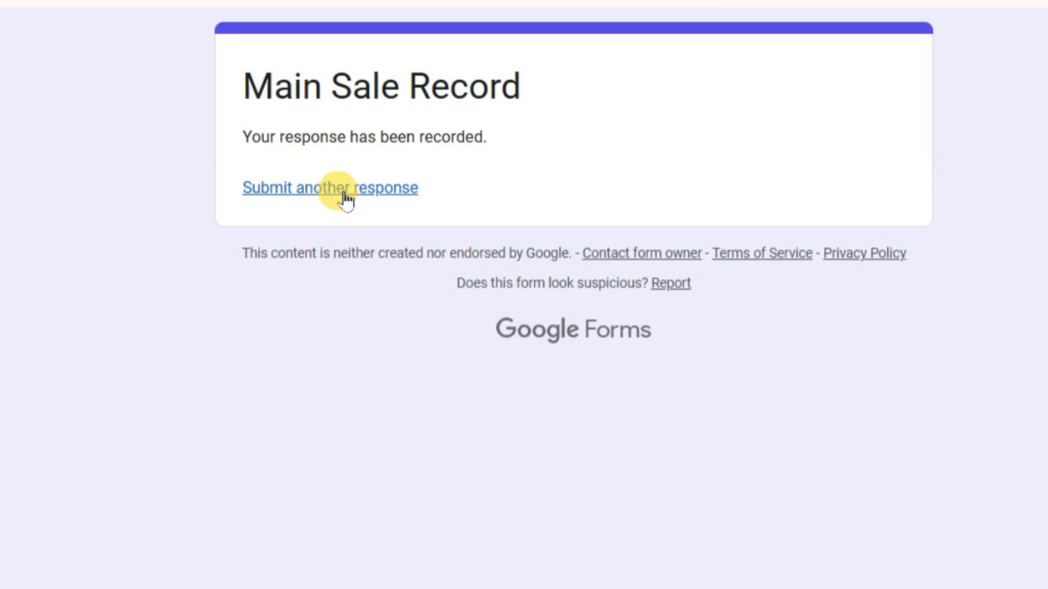
- Submit another response dated 7 July 2026 for 1 Tapal Tea, paid online
click(318, 194)
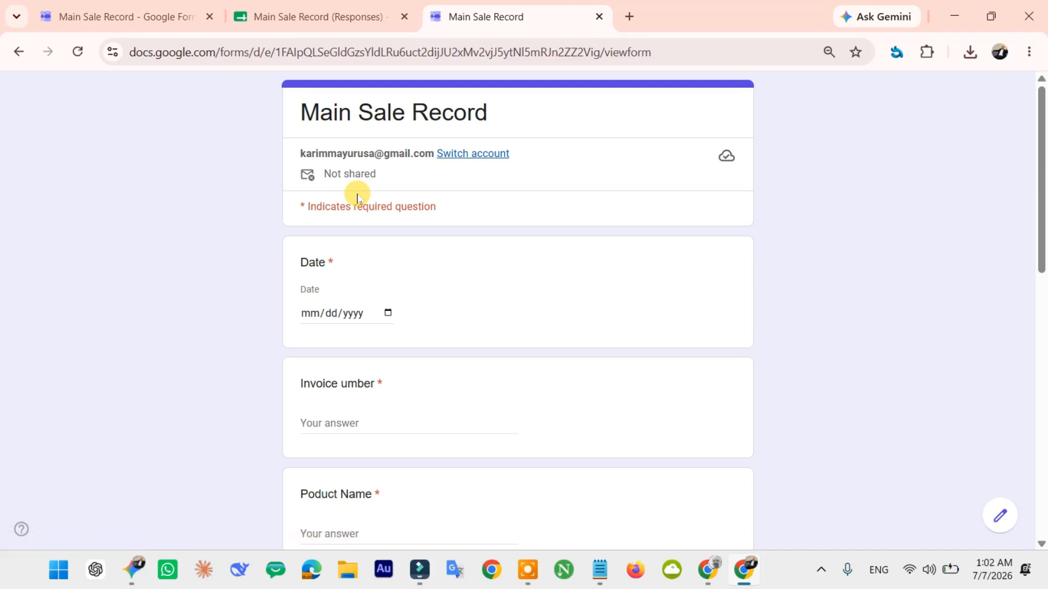
click(386, 311)
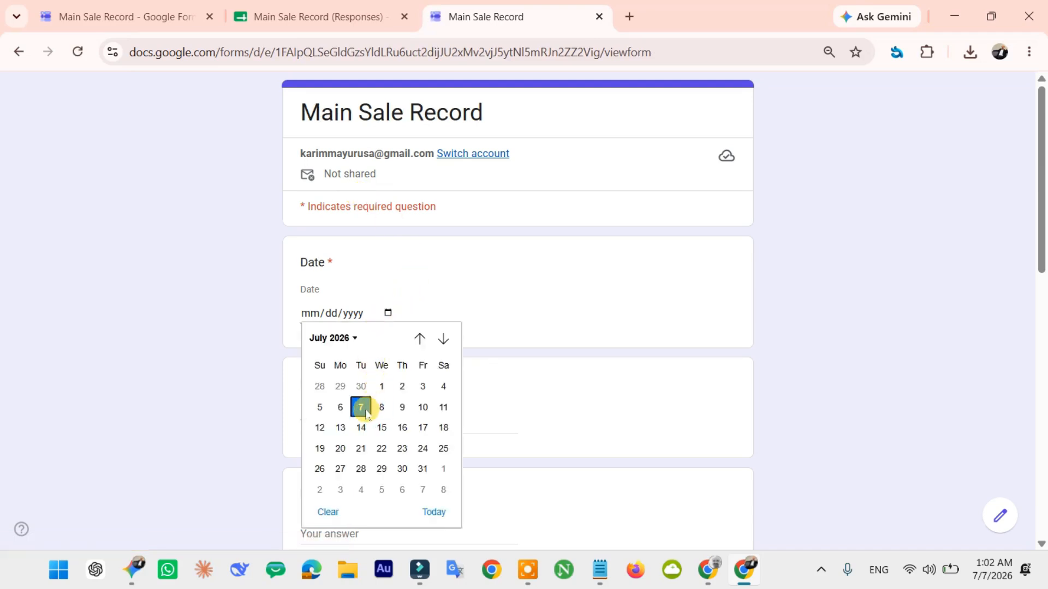
click(361, 407)
scroll(445, 322, down, 2)
scroll(445, 322, down, 3)
click(407, 185)
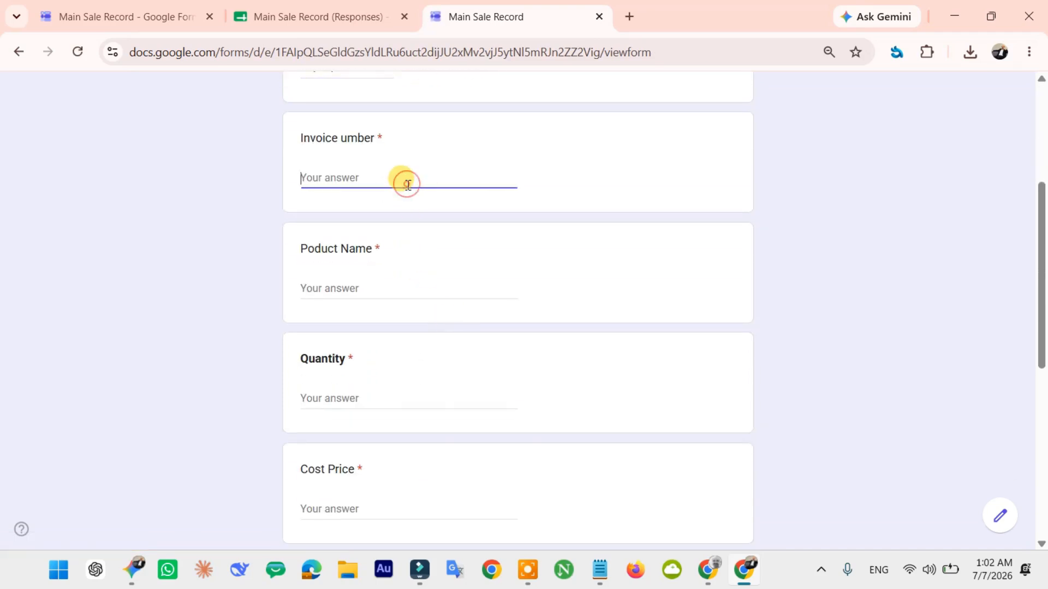
scroll(368, 335, down, 5)
scroll(367, 339, down, 2)
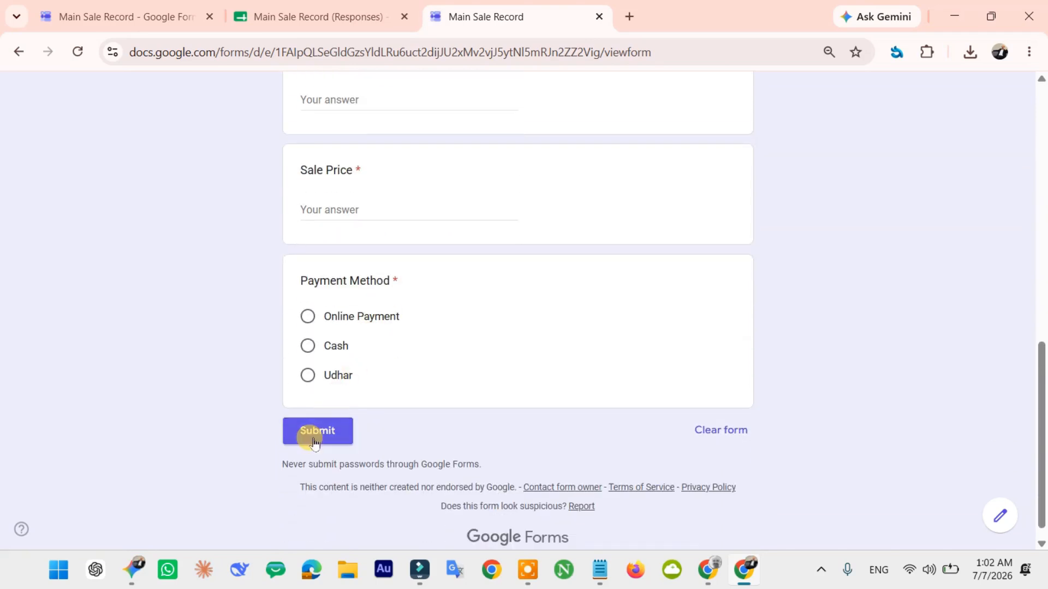
click(328, 17)
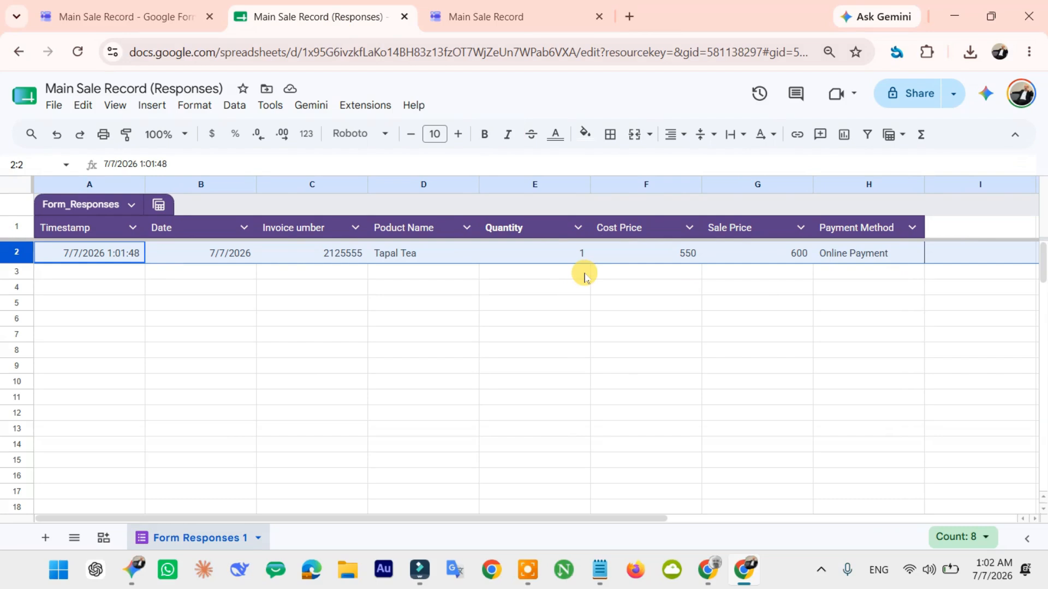
- Select response row 2 and apply Left horizontal alignment to it
double_click(969, 257)
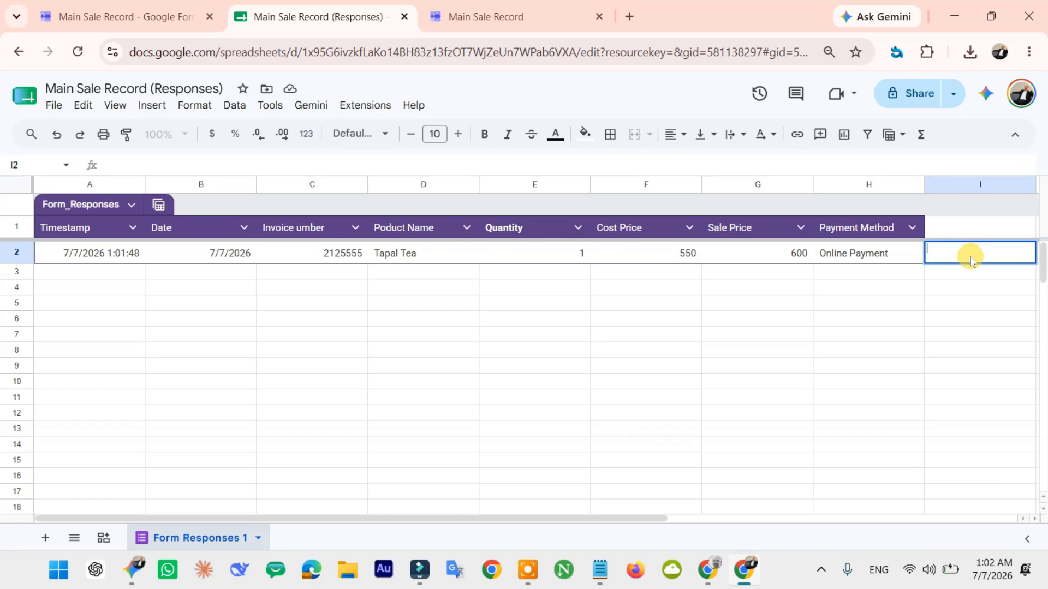
click(955, 357)
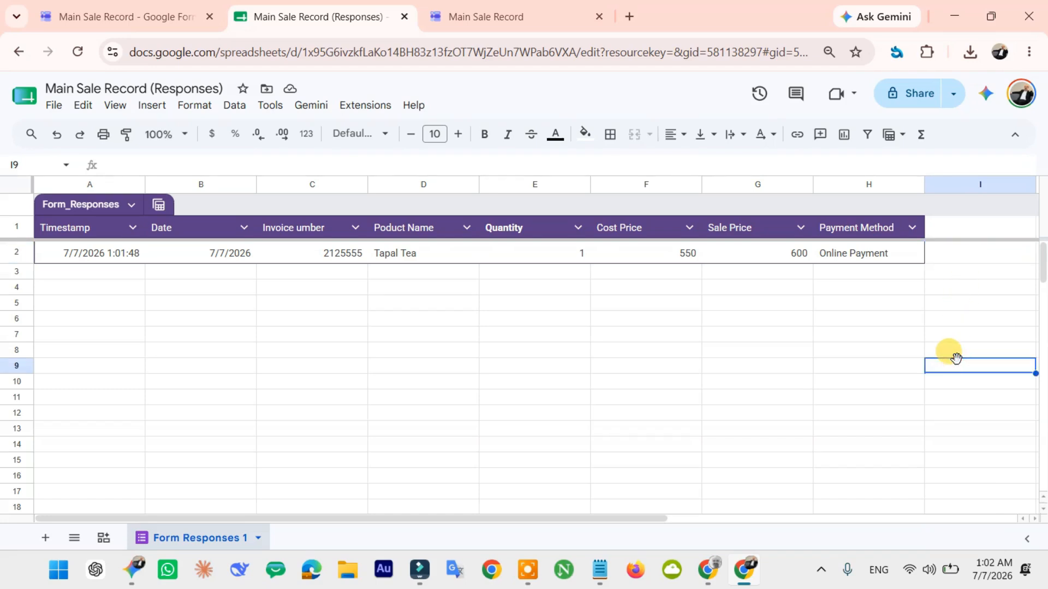
click(959, 429)
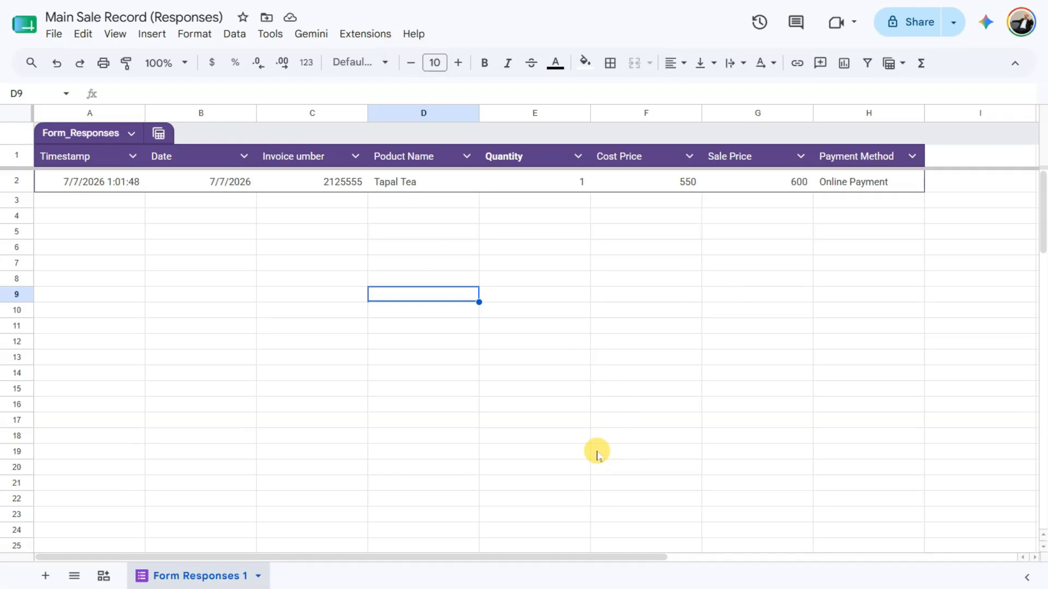
click(13, 182)
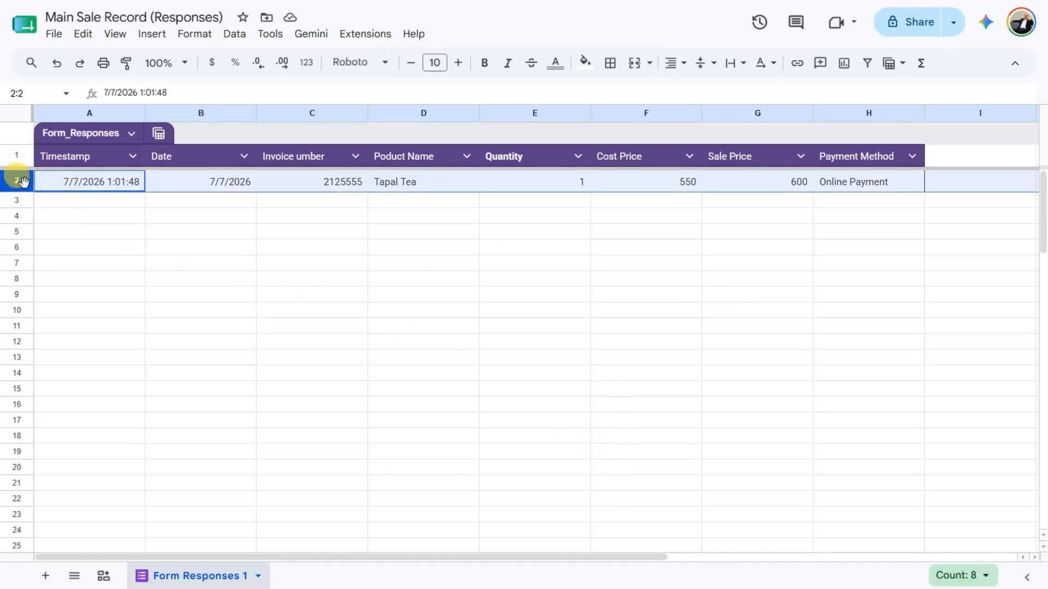
click(686, 65)
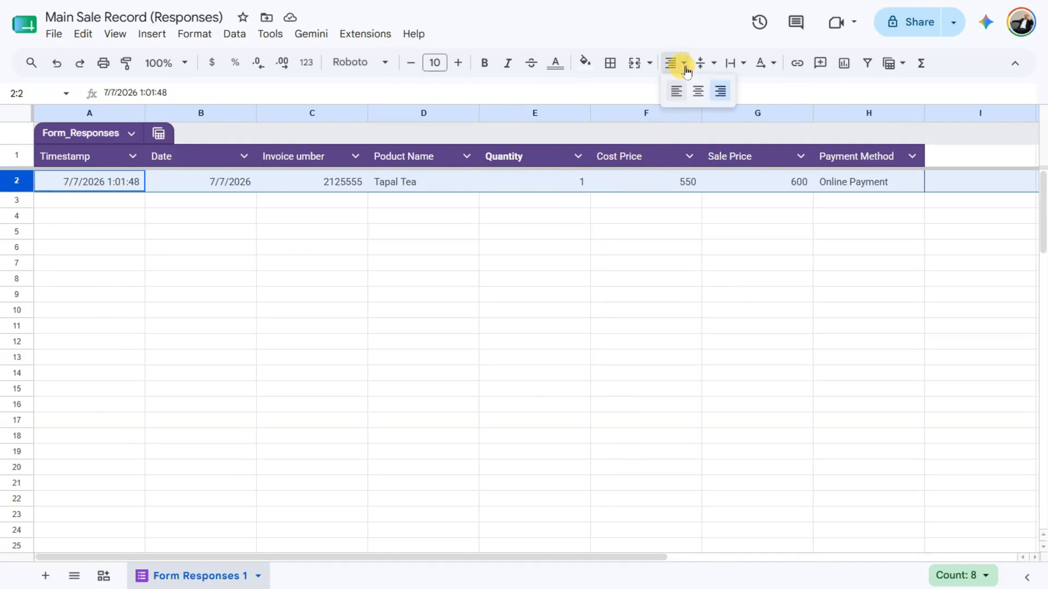
click(673, 88)
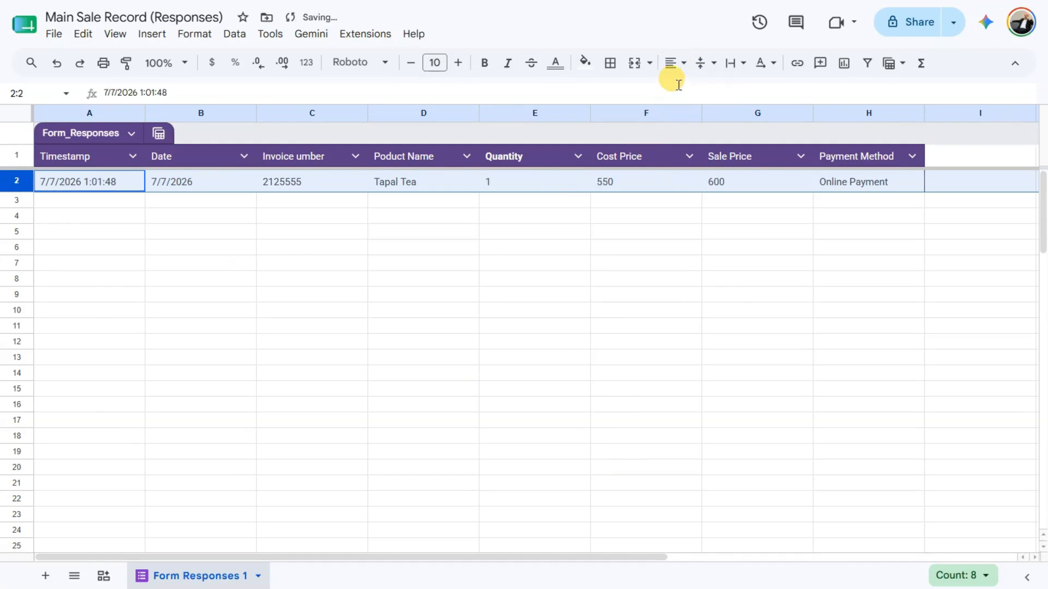
click(528, 245)
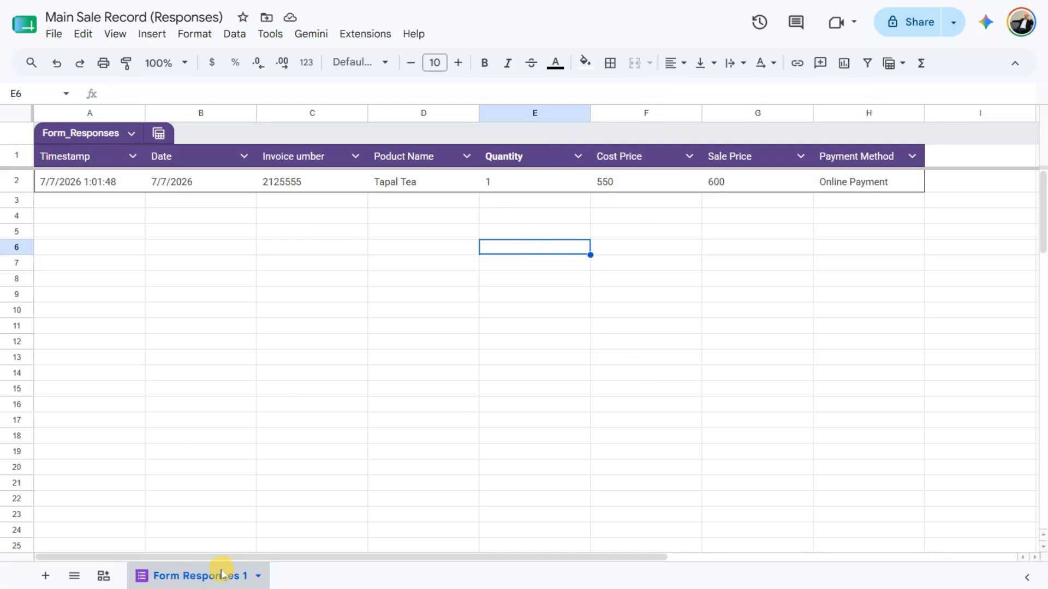
- Protect the Form Responses 1 sheet with editing restricted to Only you
right_click(206, 579)
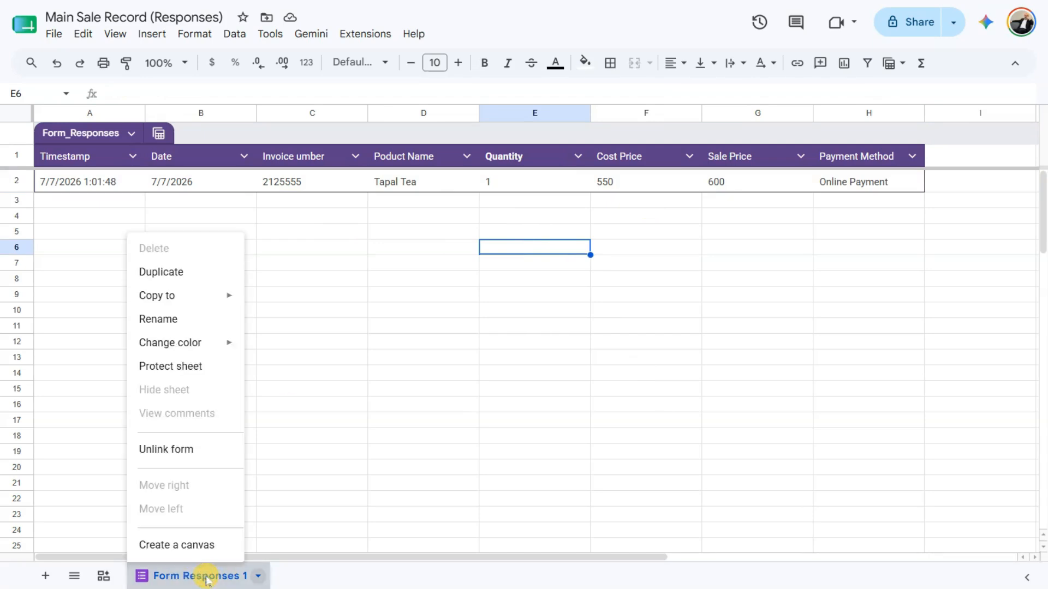
click(202, 371)
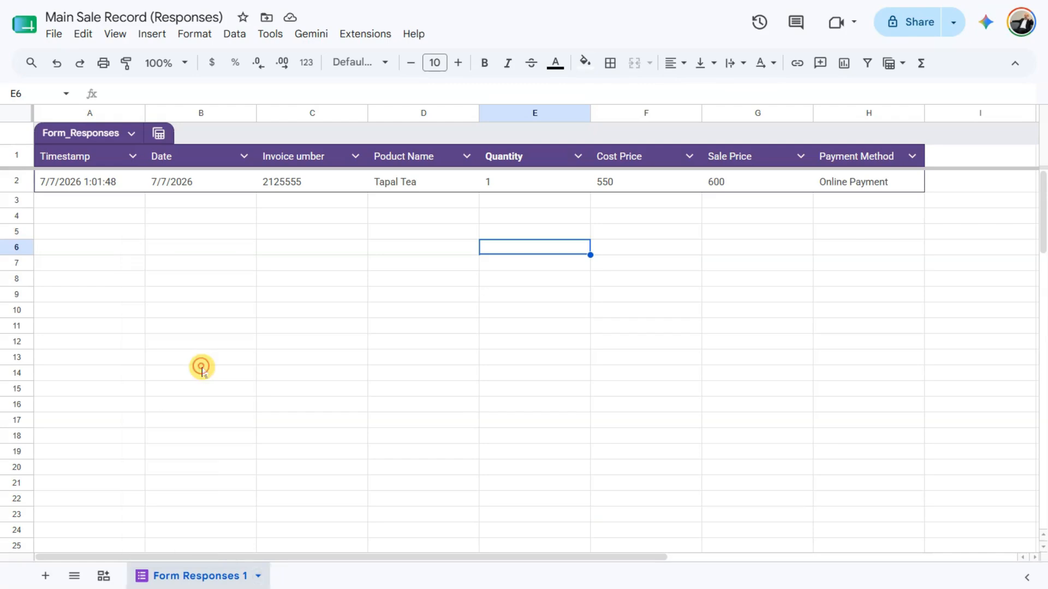
click(965, 260)
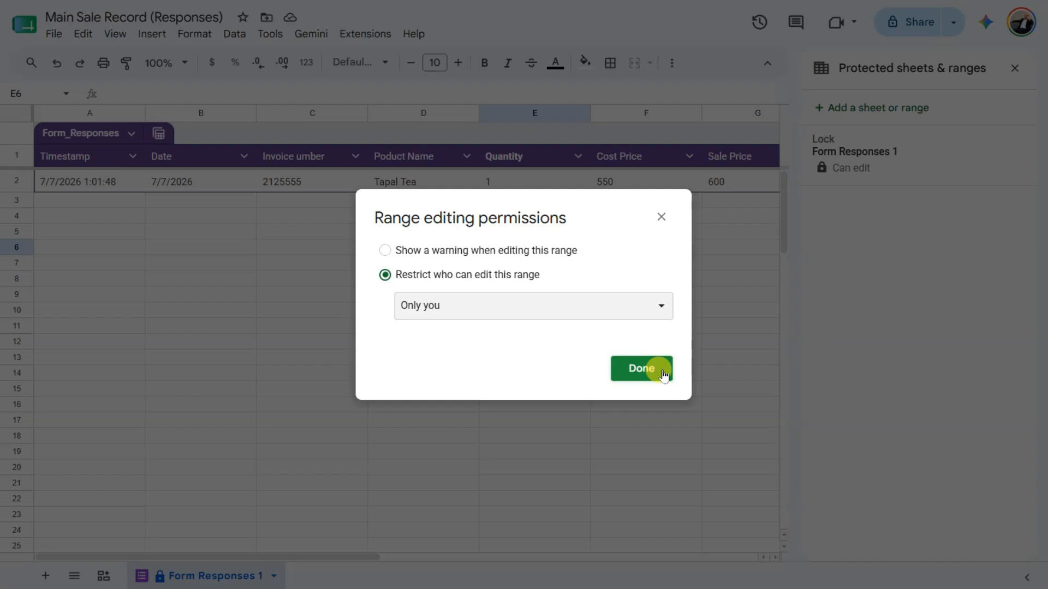
click(641, 369)
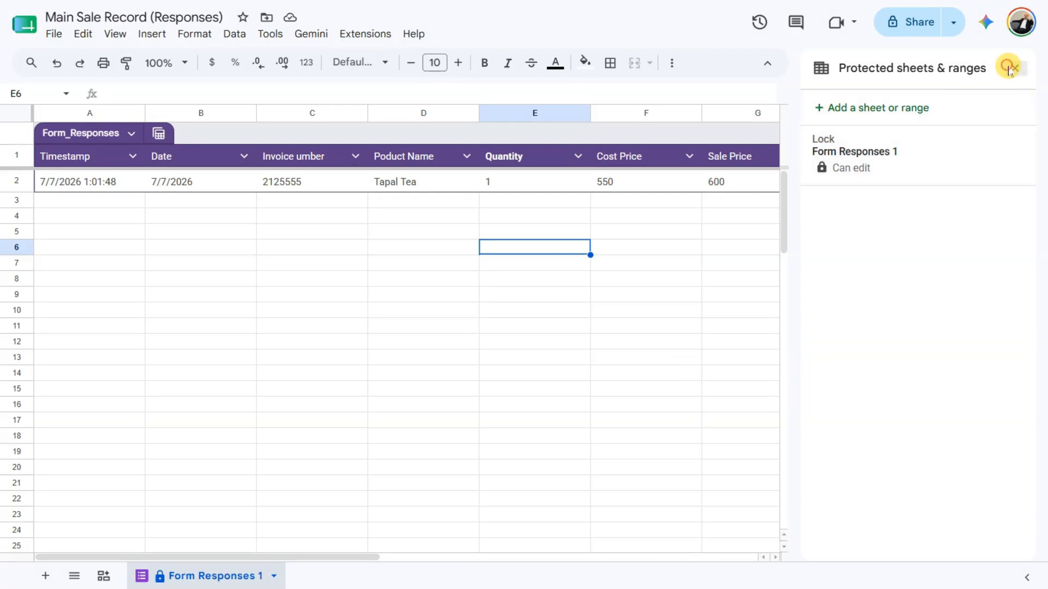
click(1014, 68)
click(576, 388)
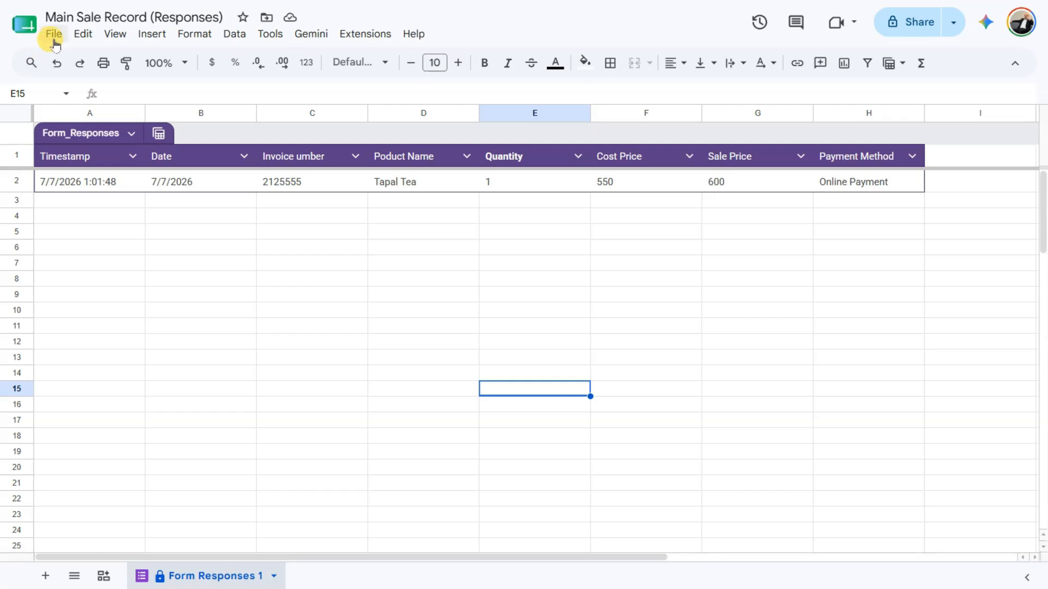
- Download the responses spreadsheet as Microsoft Excel (.xlsx) and open the downloaded file
click(54, 36)
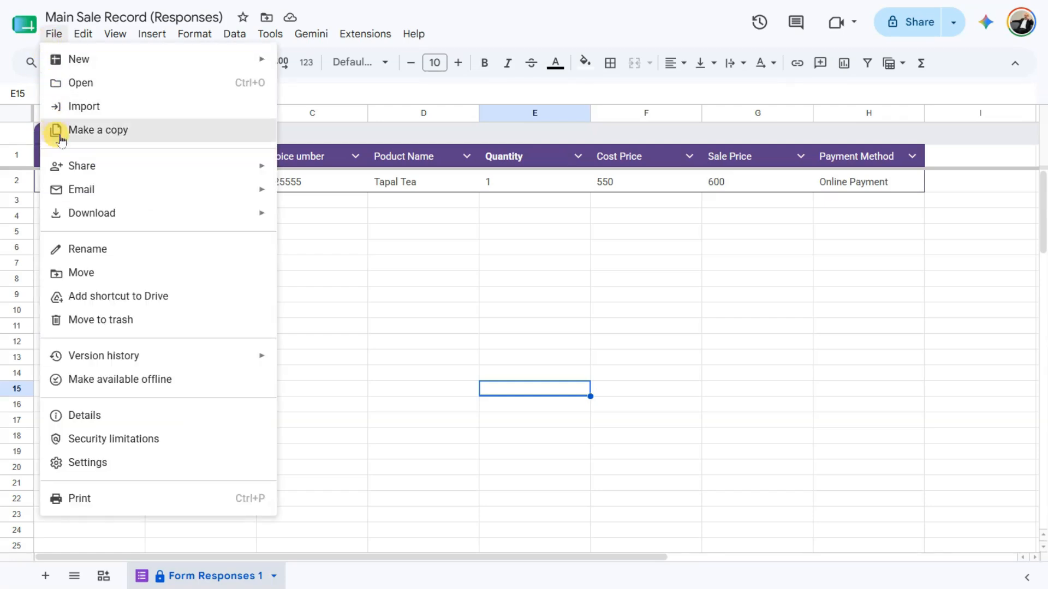
mouse_move(69, 212)
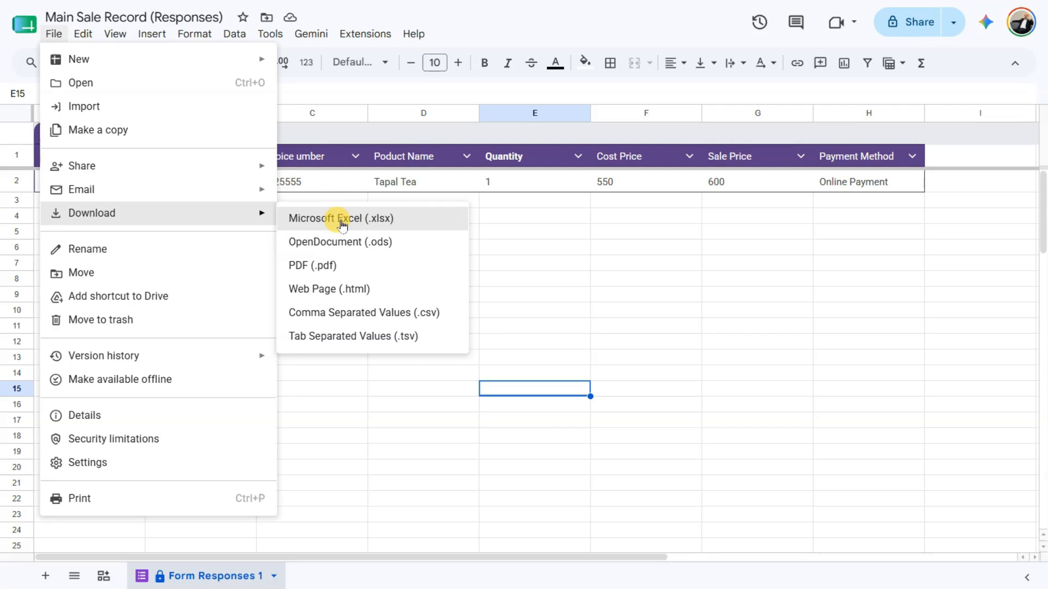
click(341, 220)
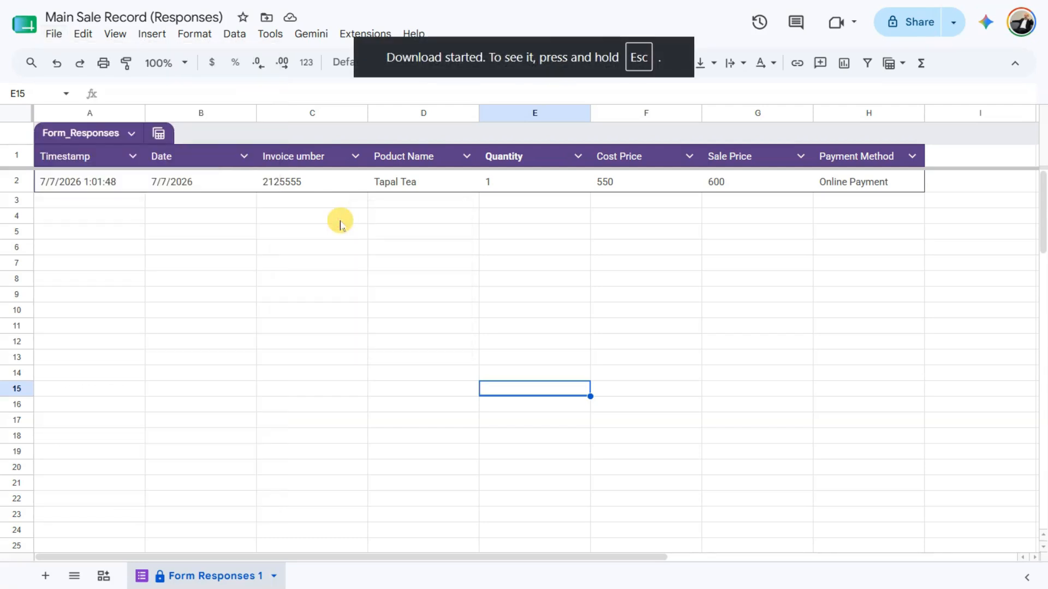
key(Escape)
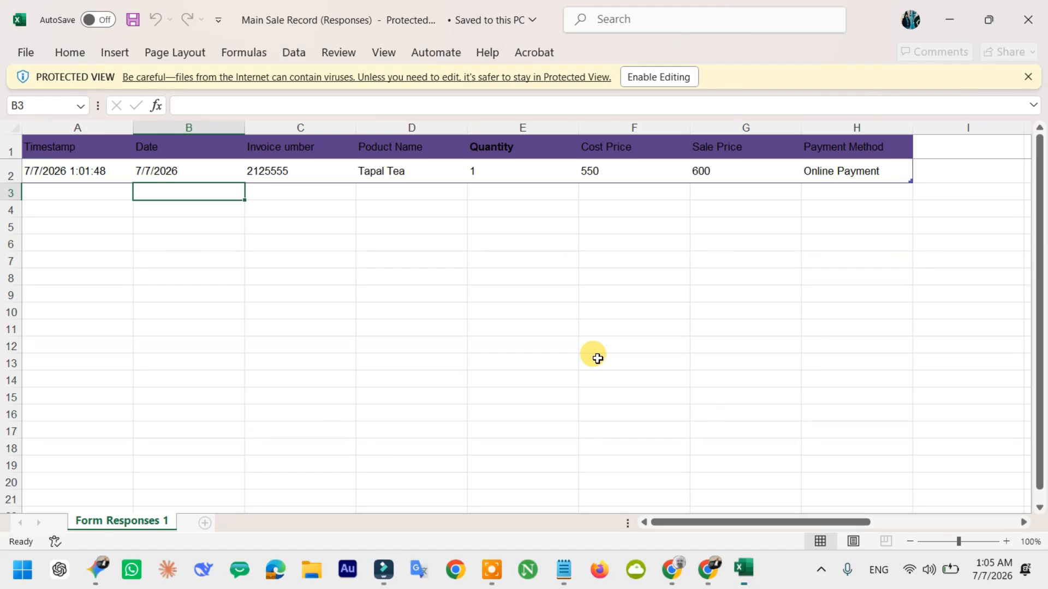
- Enable editing in the Excel workbook and give header row 1 a light blue fill
click(681, 76)
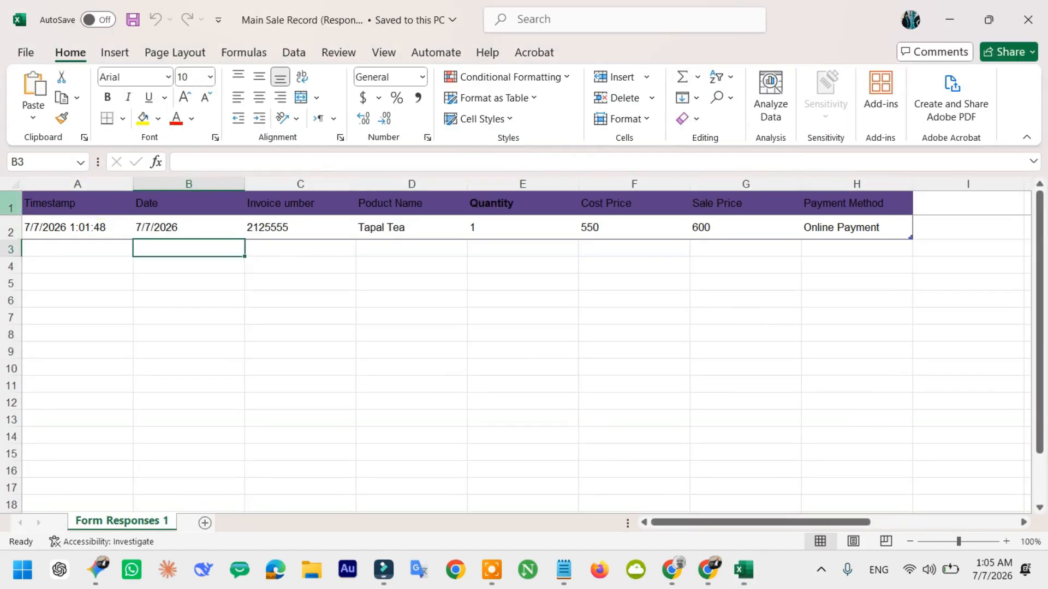
click(9, 208)
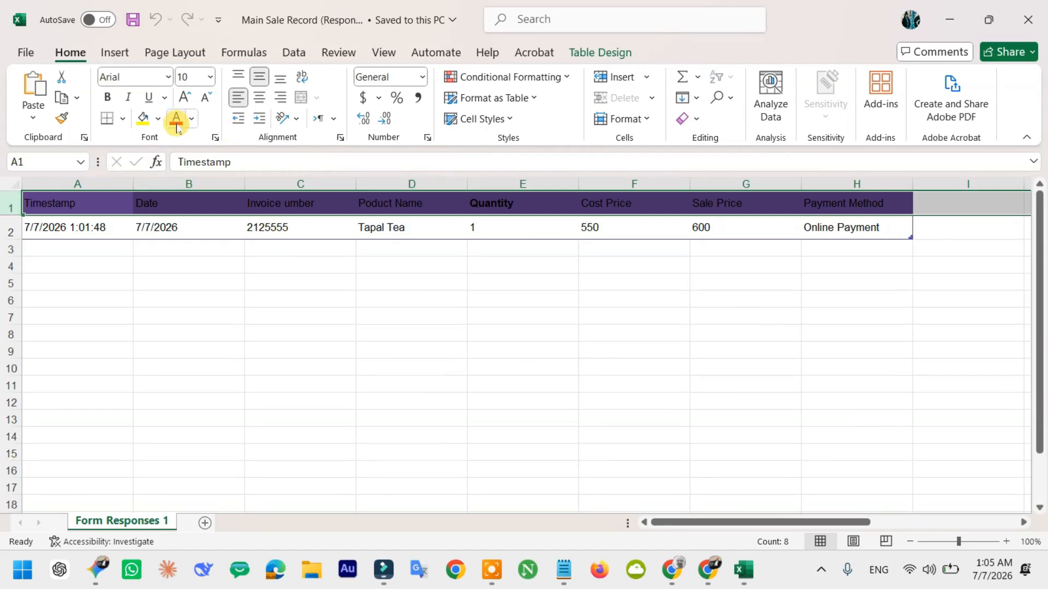
click(158, 119)
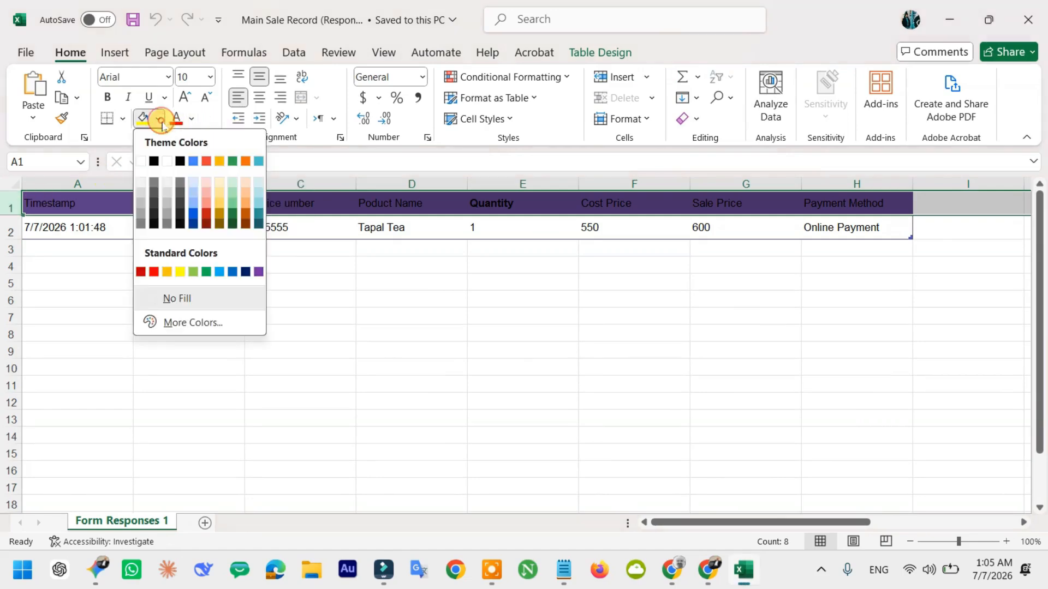
click(193, 195)
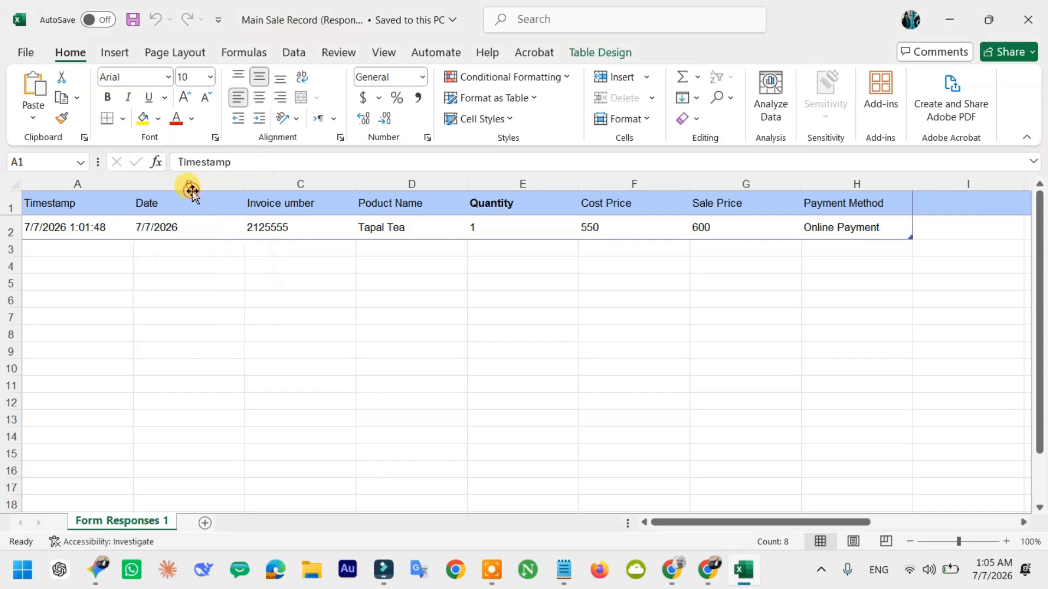
click(208, 298)
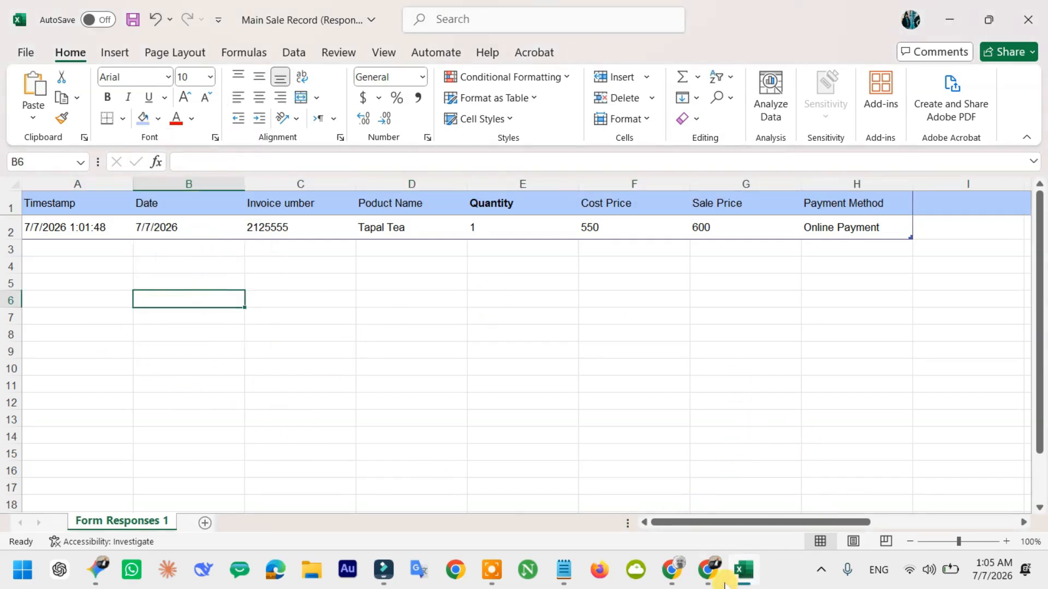
click(708, 569)
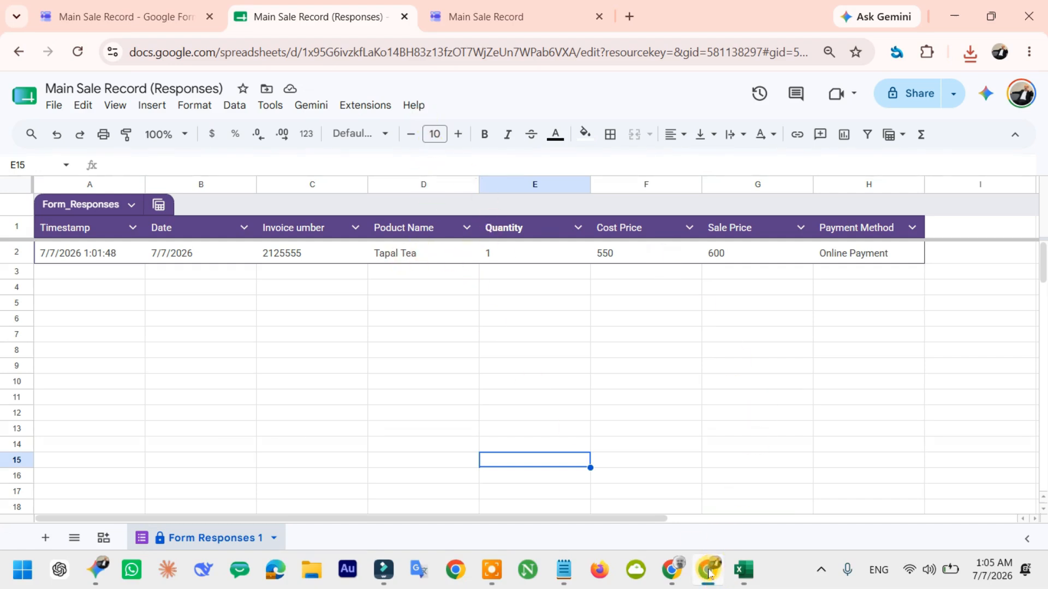
- Dismiss the File menu and select the Date through Cost Price header cells in turn
click(61, 108)
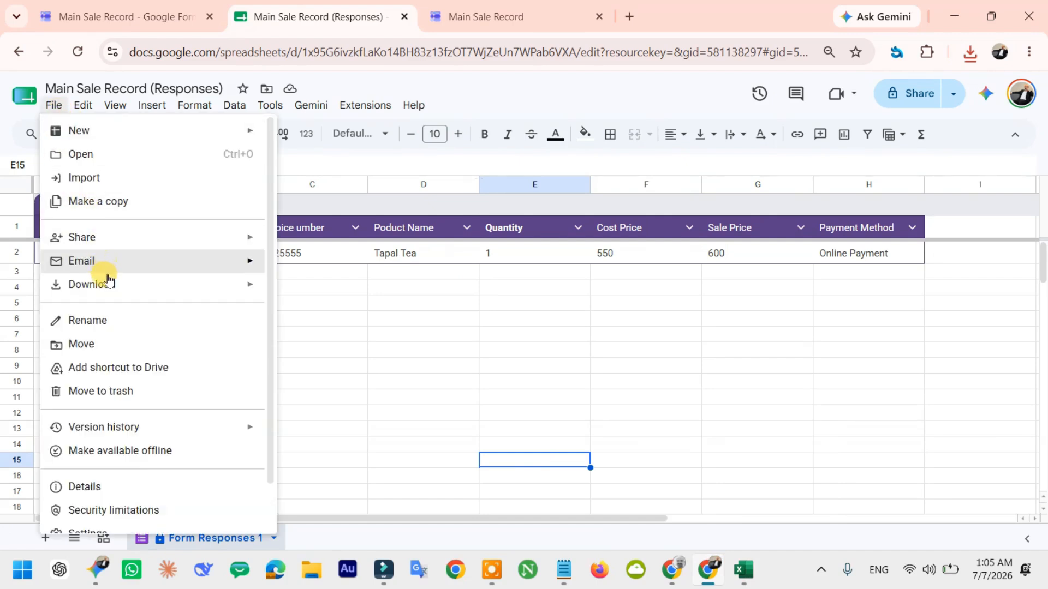
mouse_move(105, 278)
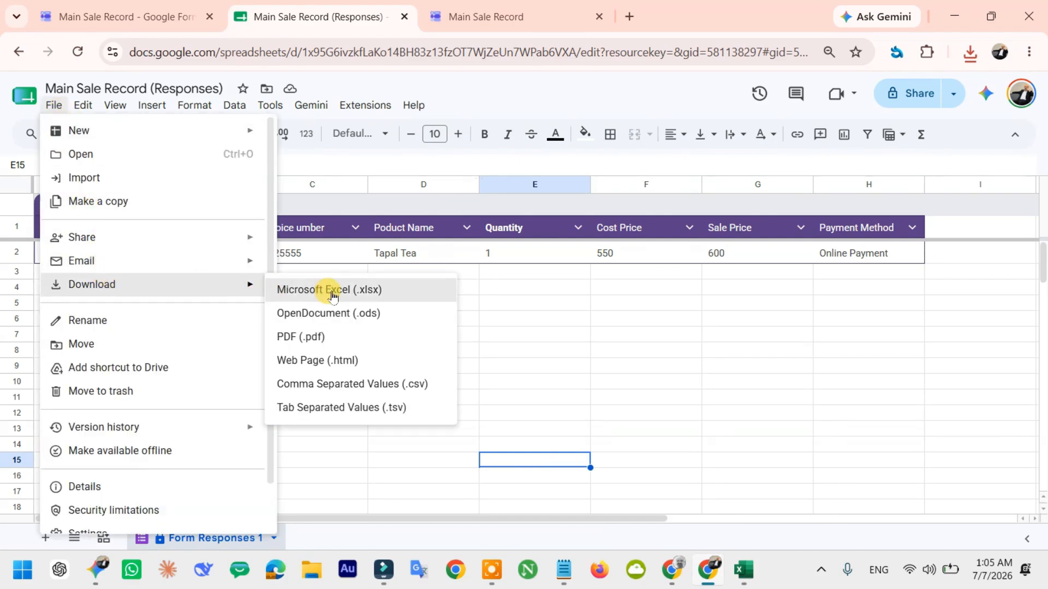
click(577, 305)
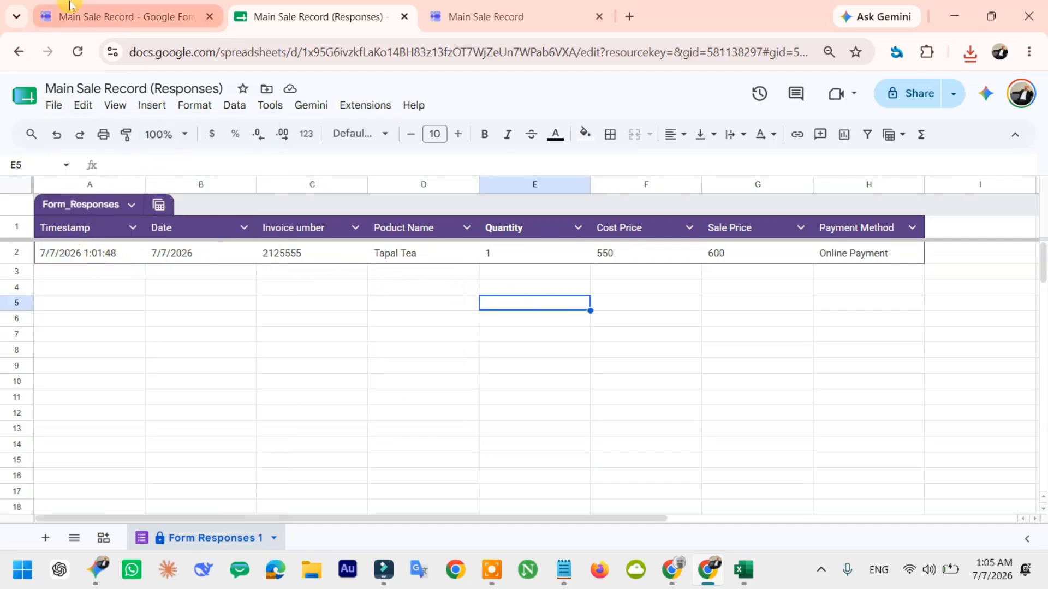
click(168, 227)
click(277, 227)
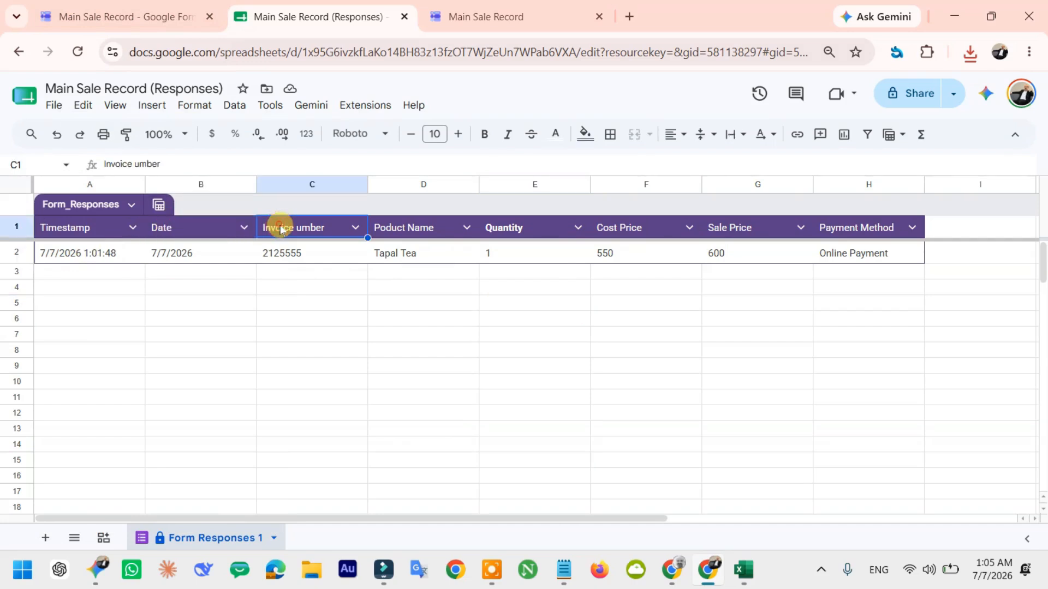
click(397, 226)
click(516, 228)
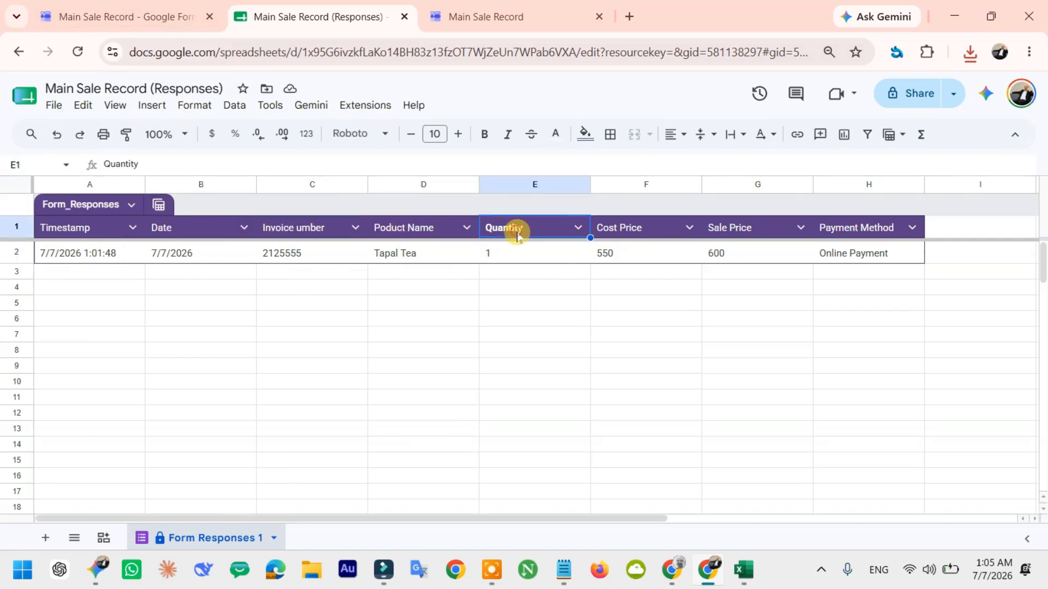
click(644, 229)
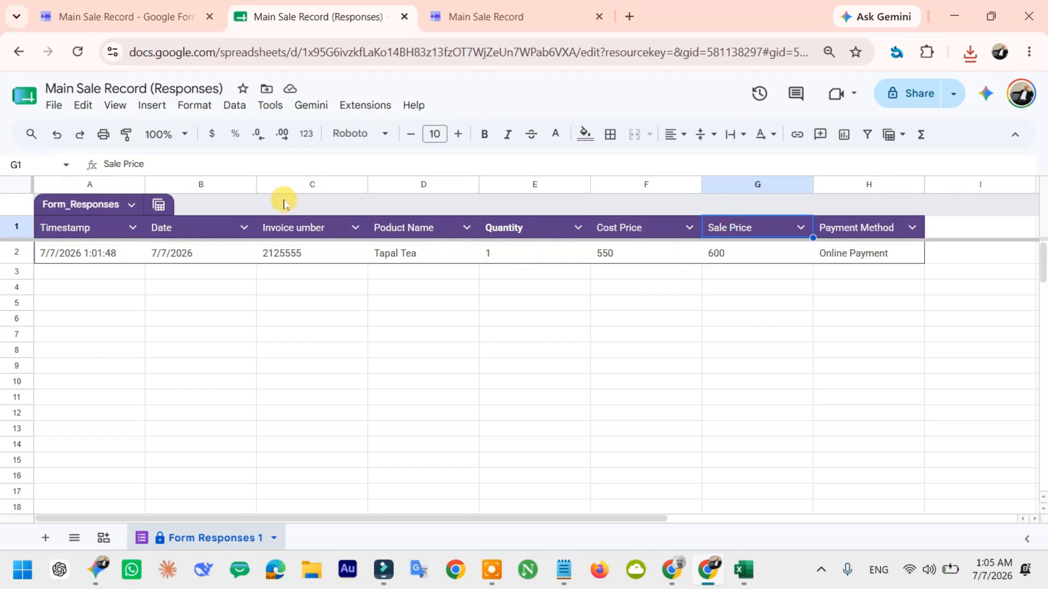
- Select columns B through G one by one, then reopen File > Download
click(276, 184)
click(221, 185)
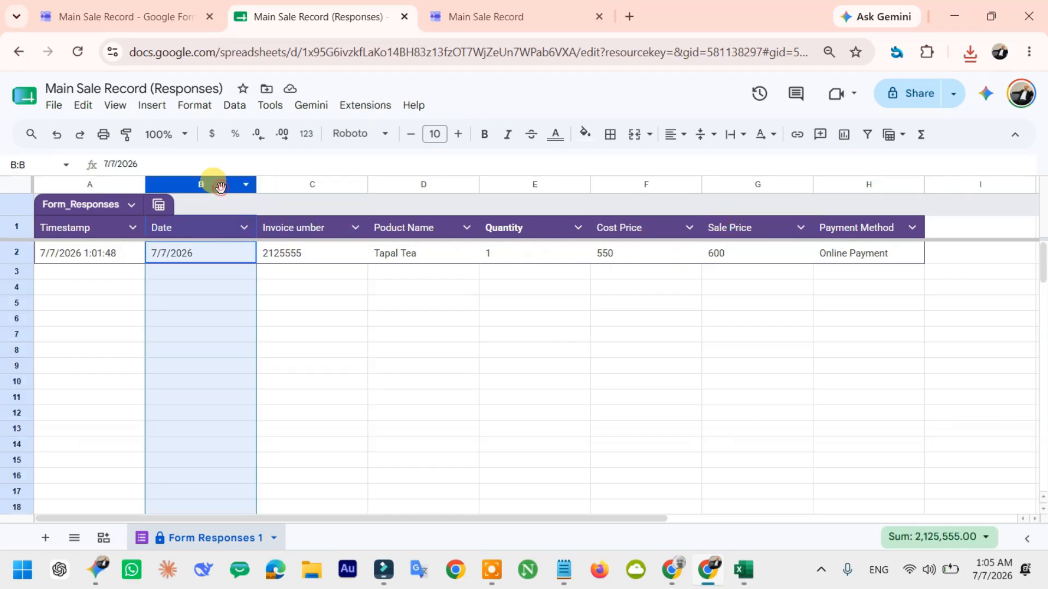
click(289, 185)
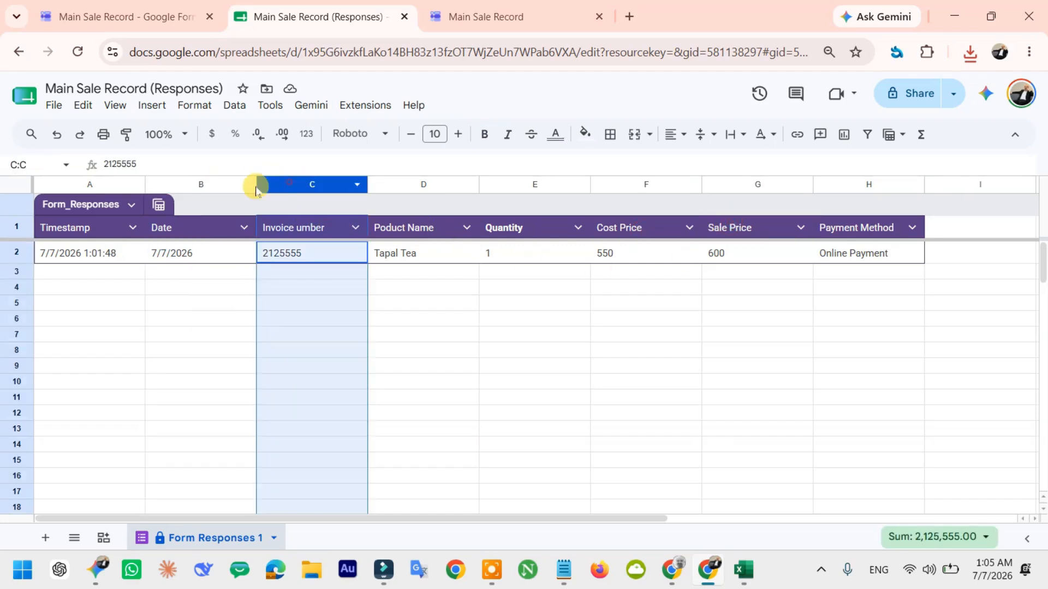
click(224, 185)
click(273, 185)
click(397, 185)
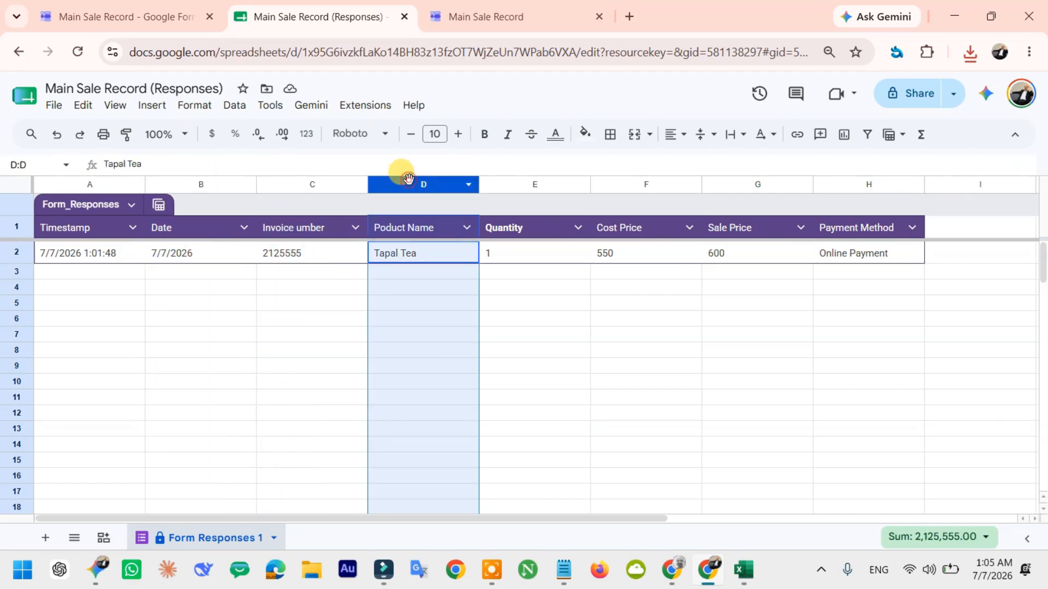
click(503, 184)
click(622, 188)
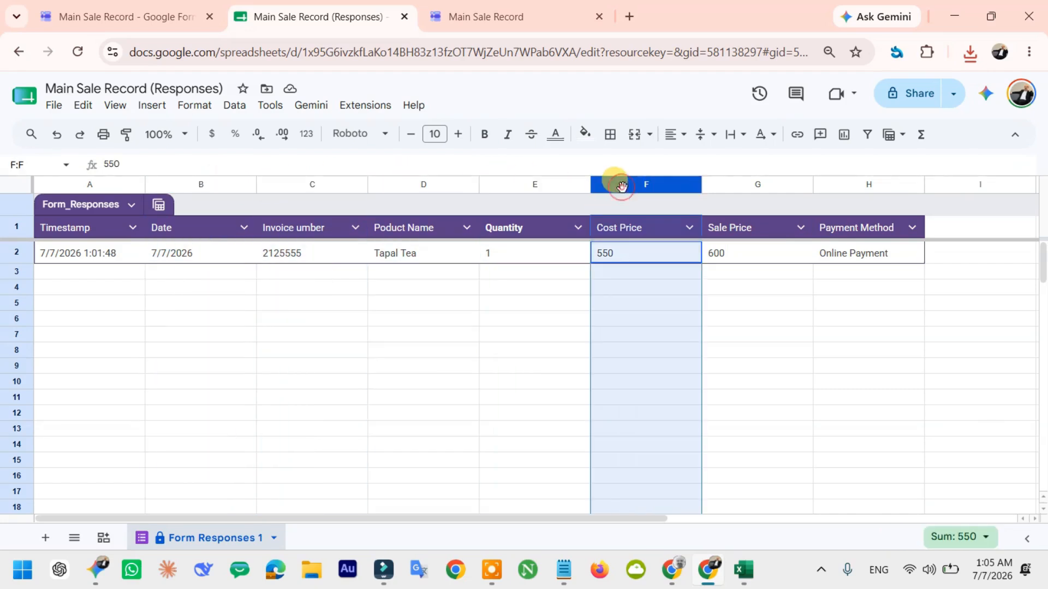
click(725, 186)
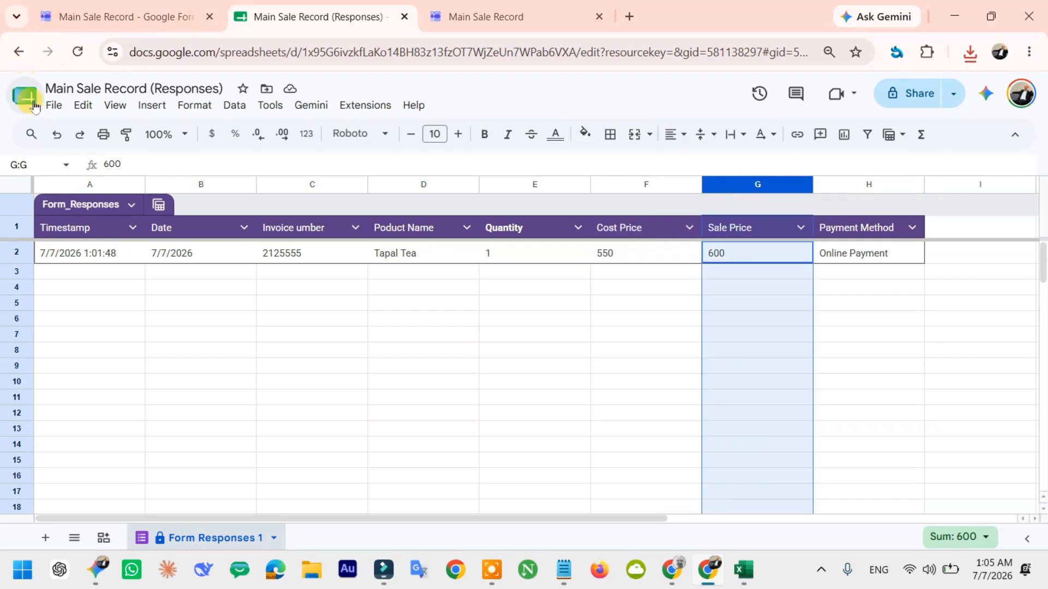
click(52, 105)
mouse_move(97, 286)
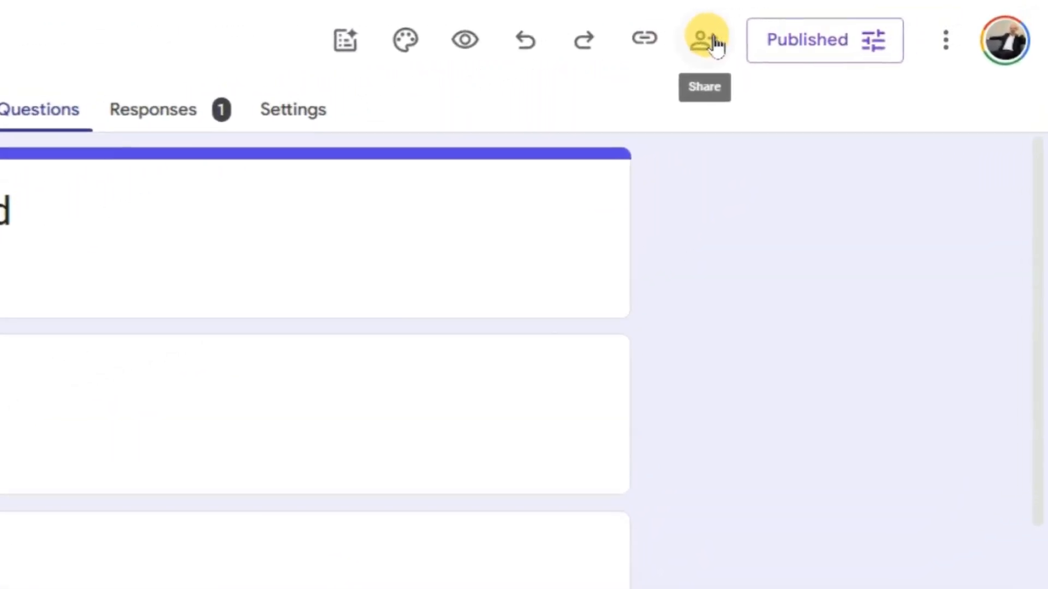
- Add the collaborator's e-mail address to the form's share list
click(768, 36)
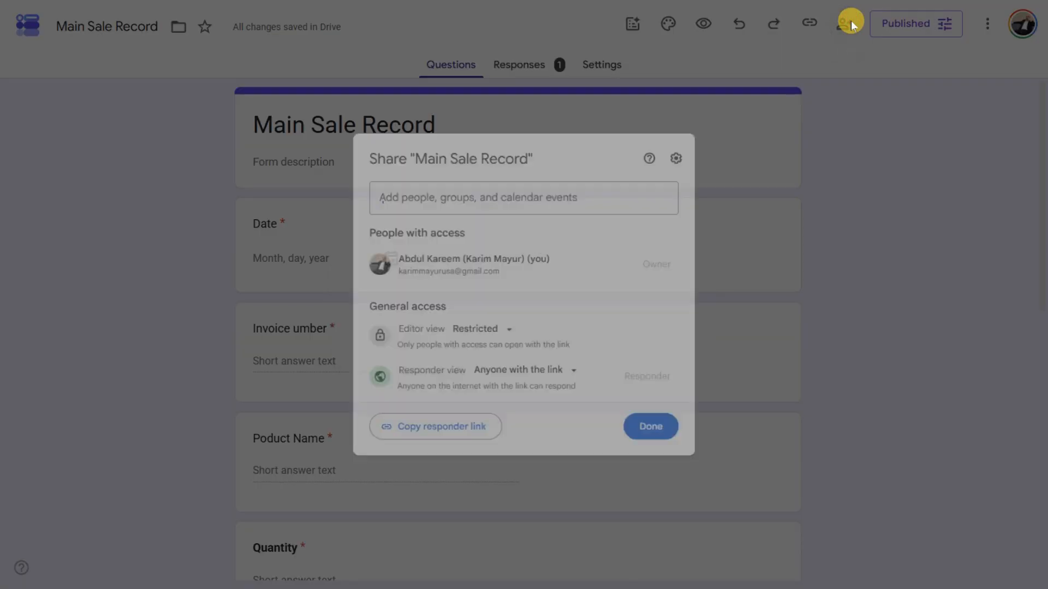
click(565, 182)
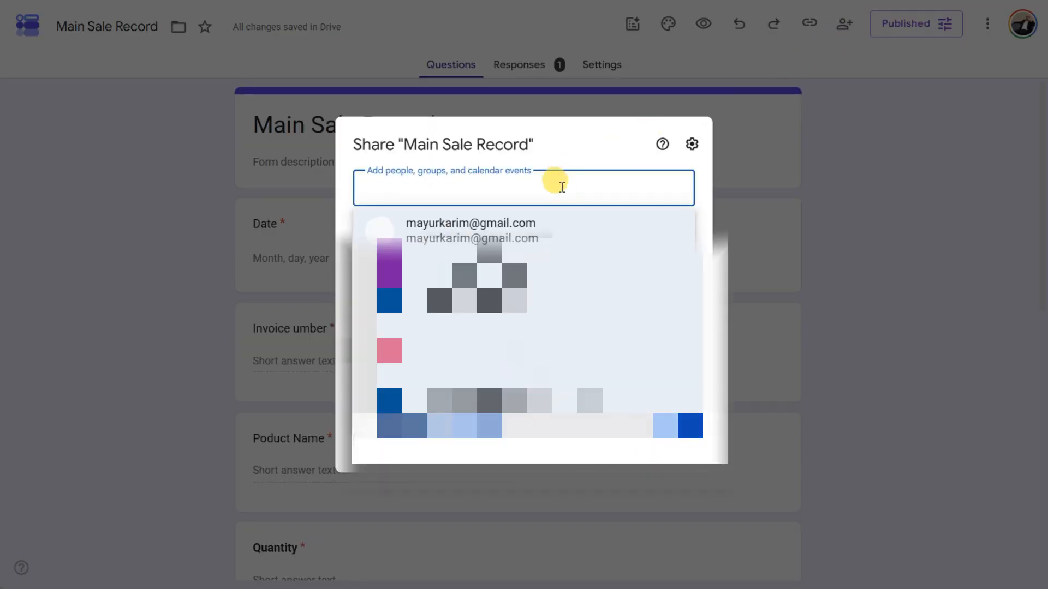
key(ctrl+v)
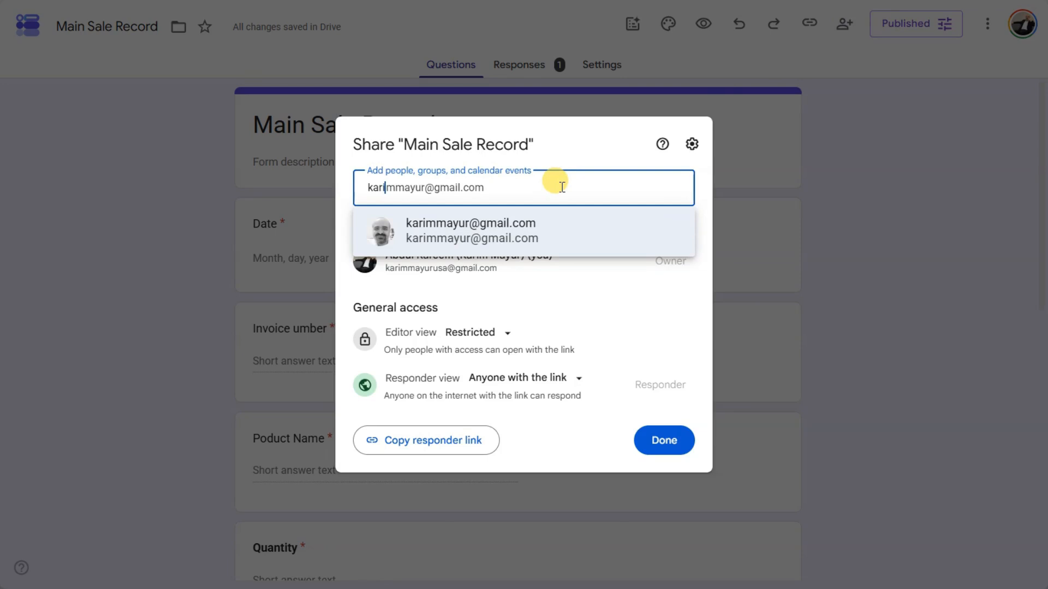
text(yur)
click(543, 228)
- Attach a note asking for daily updates, keep the Responder role, and send the invitation
click(503, 307)
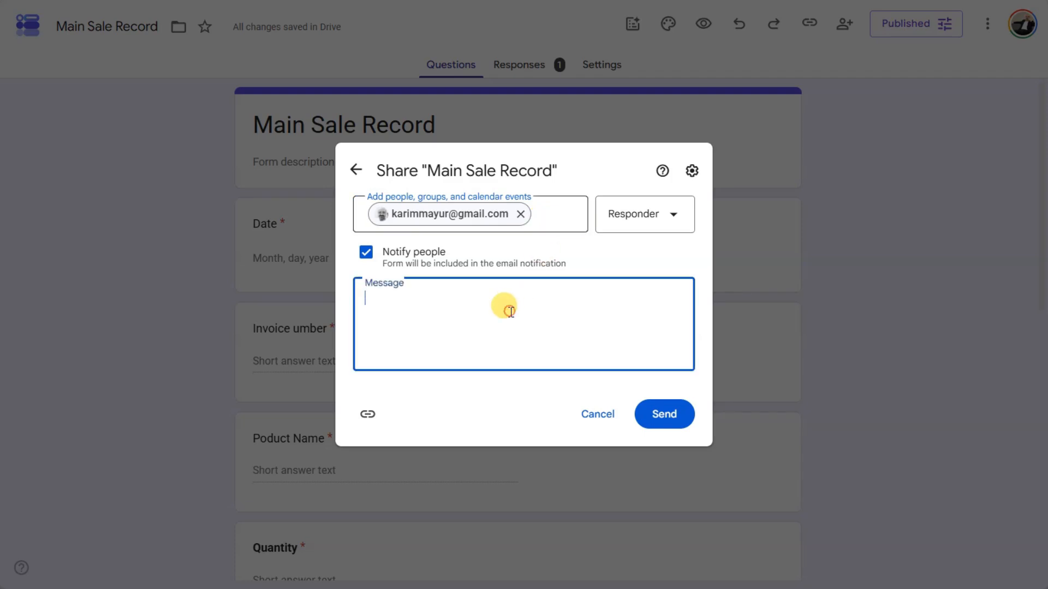
text(Please Update This sheet on daily .)
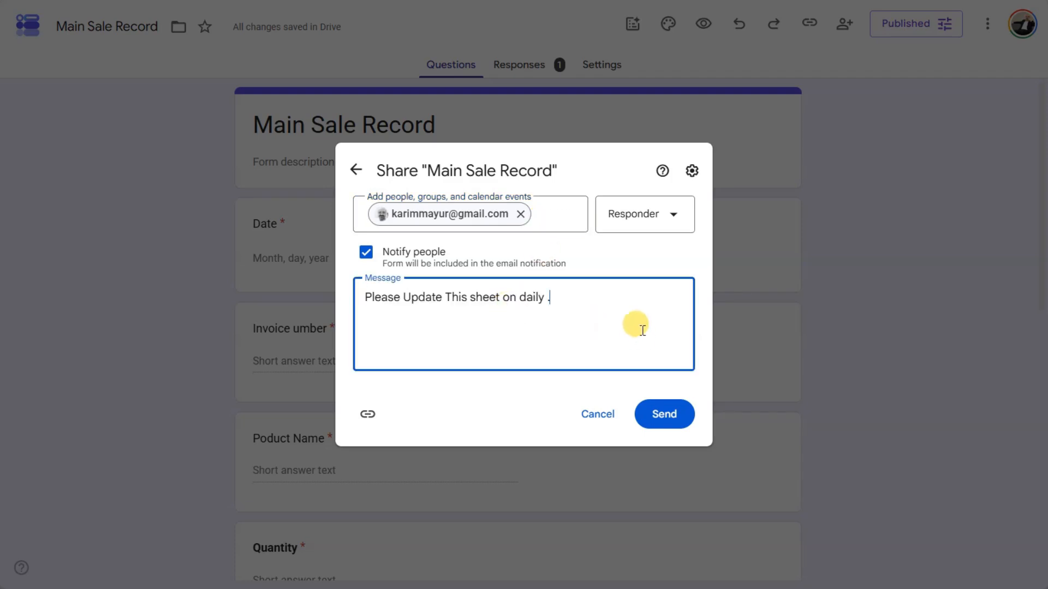
drag(571, 298, 351, 302)
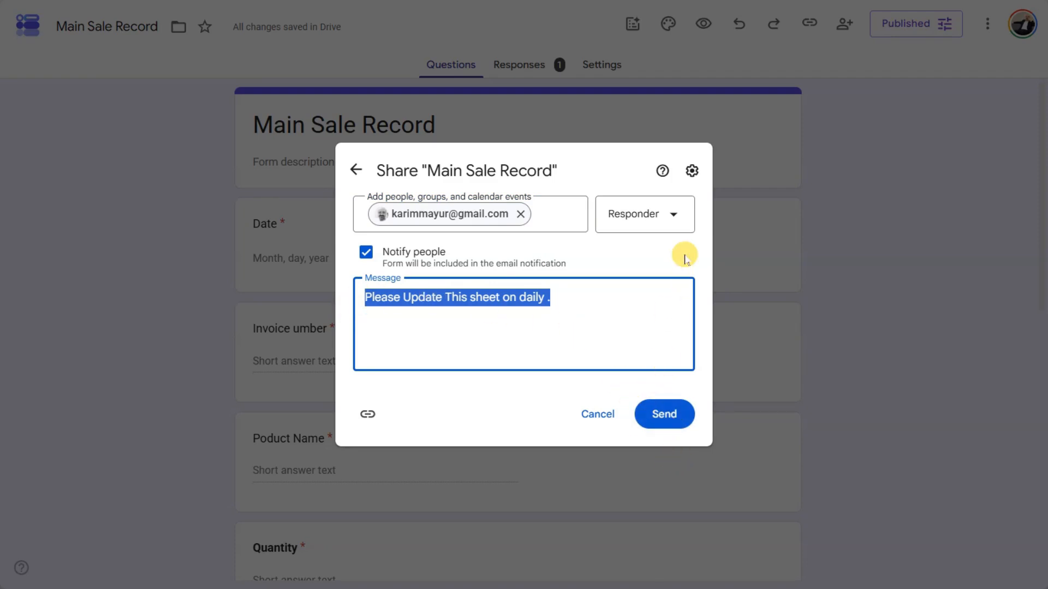
click(671, 218)
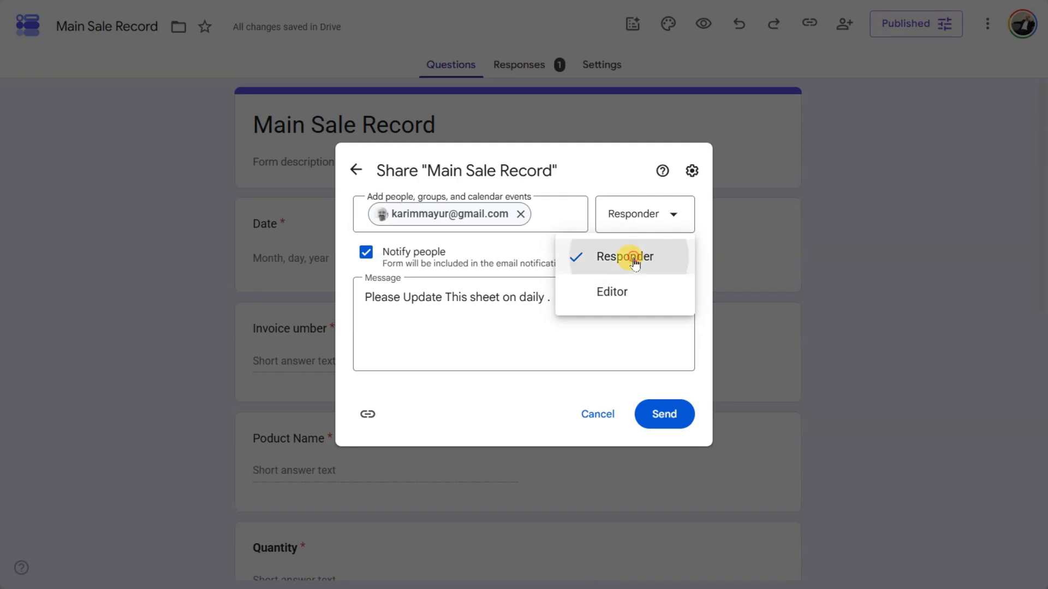
click(628, 257)
click(655, 221)
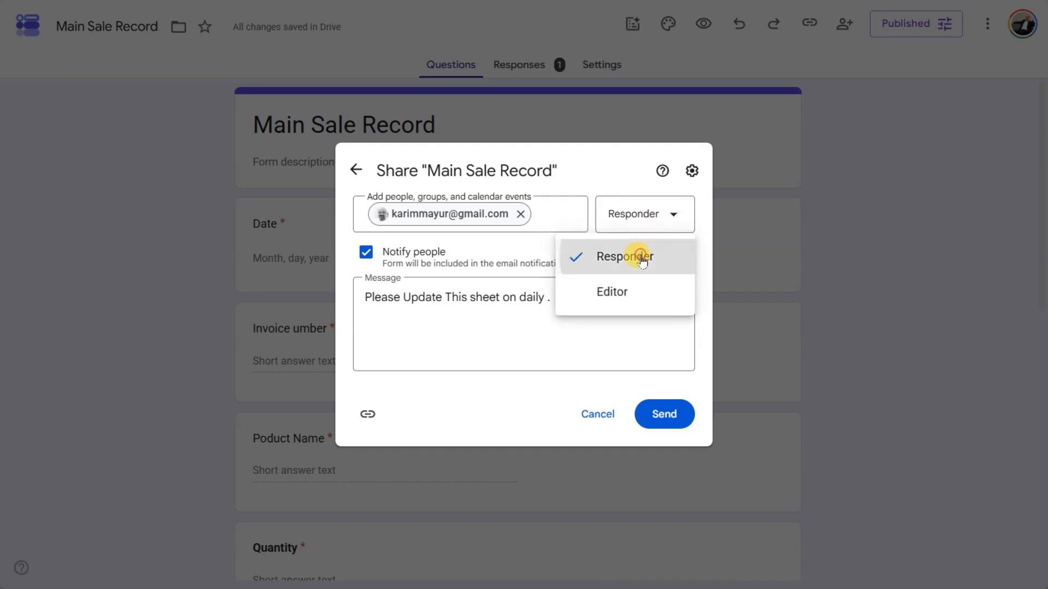
click(622, 259)
click(666, 417)
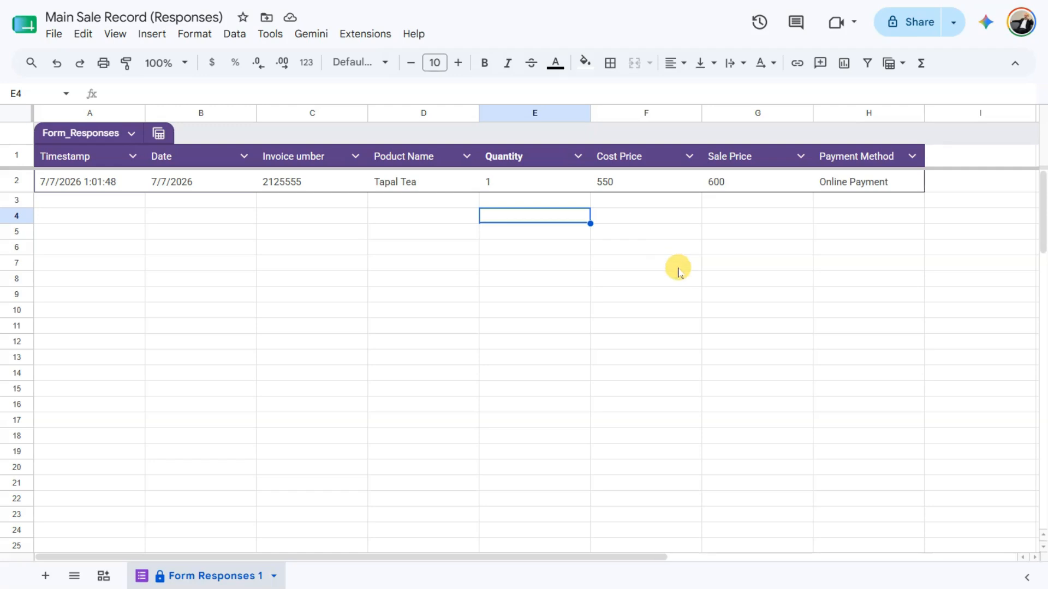
- Invite the collaborator to the responses spreadsheet as Viewer with the note 'For Your information'
click(921, 22)
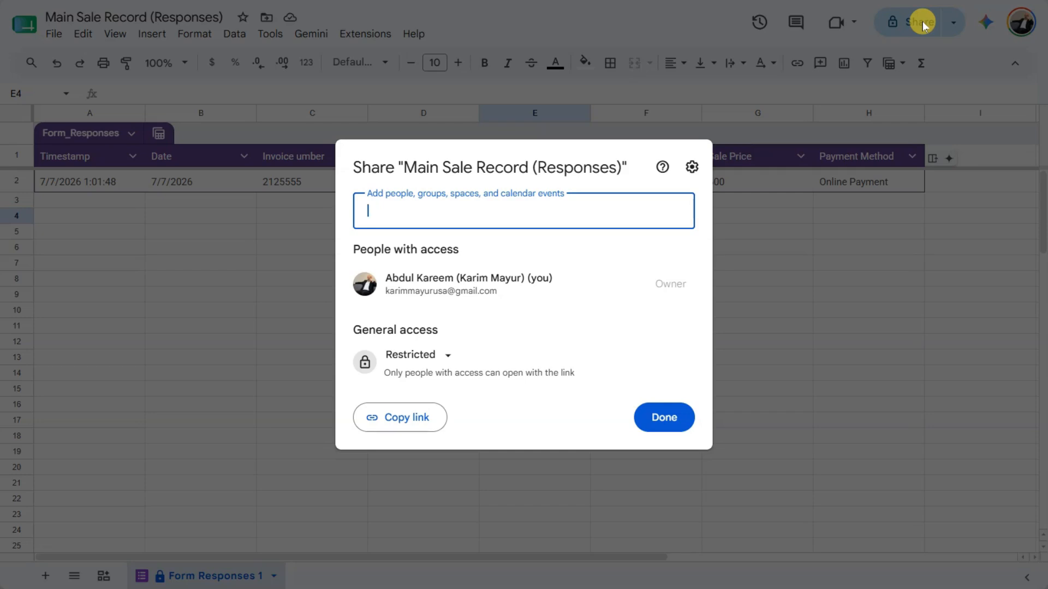
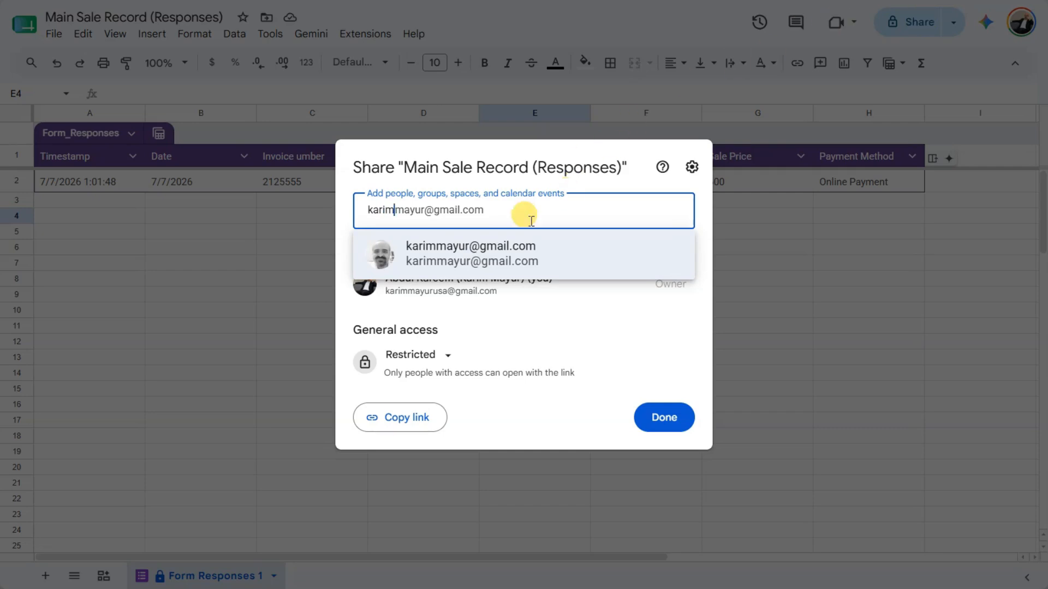
click(494, 263)
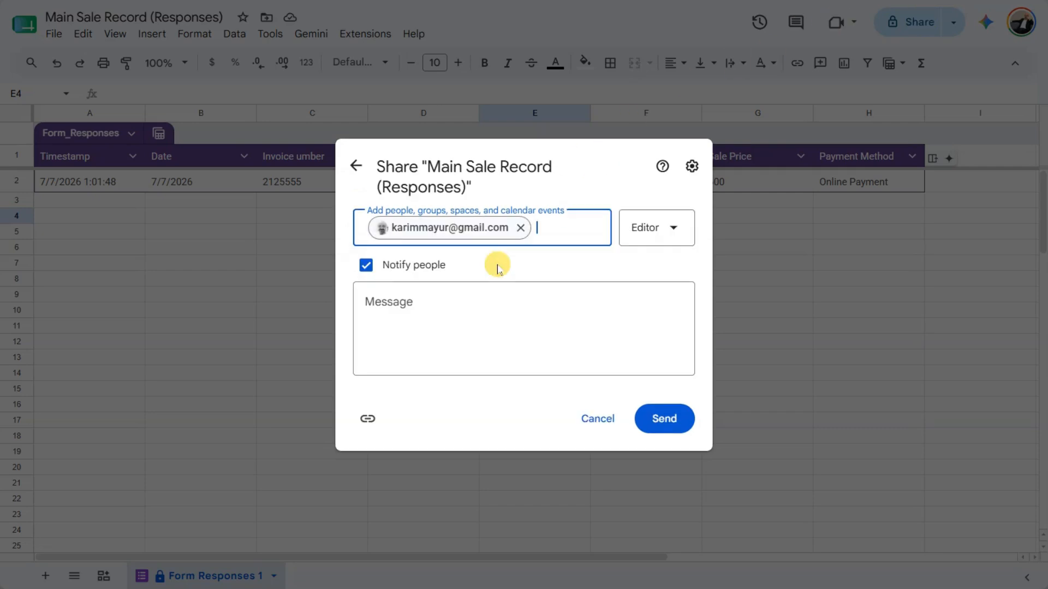
click(664, 220)
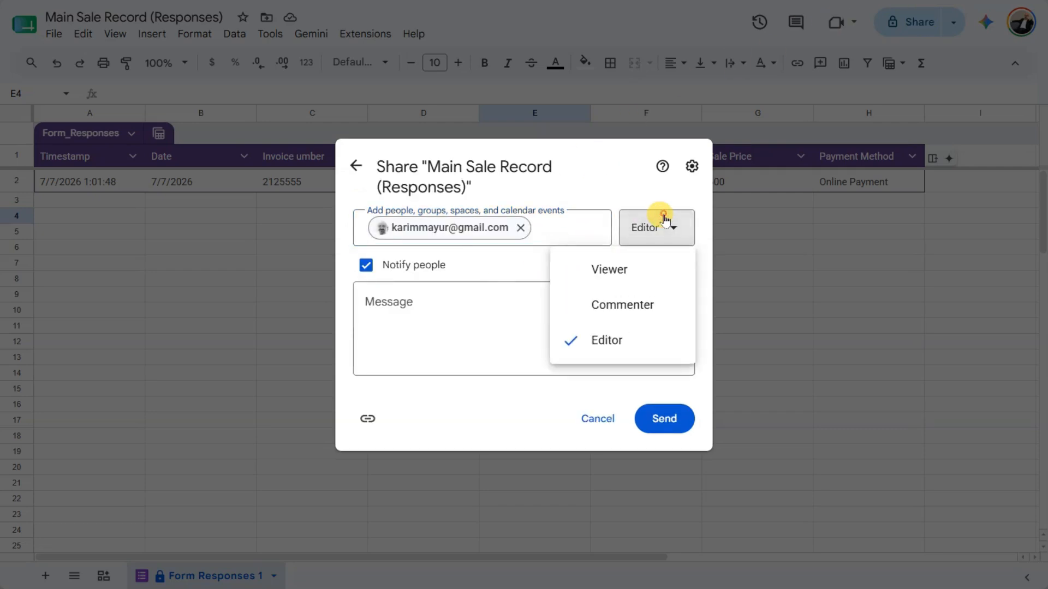
click(631, 269)
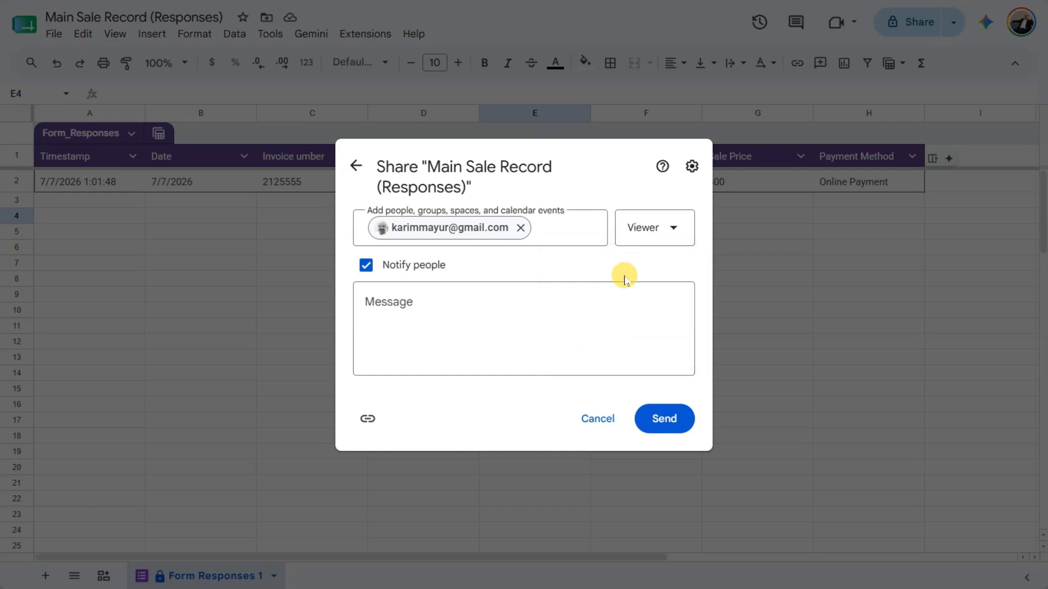
click(609, 295)
text(For Your information)
click(675, 432)
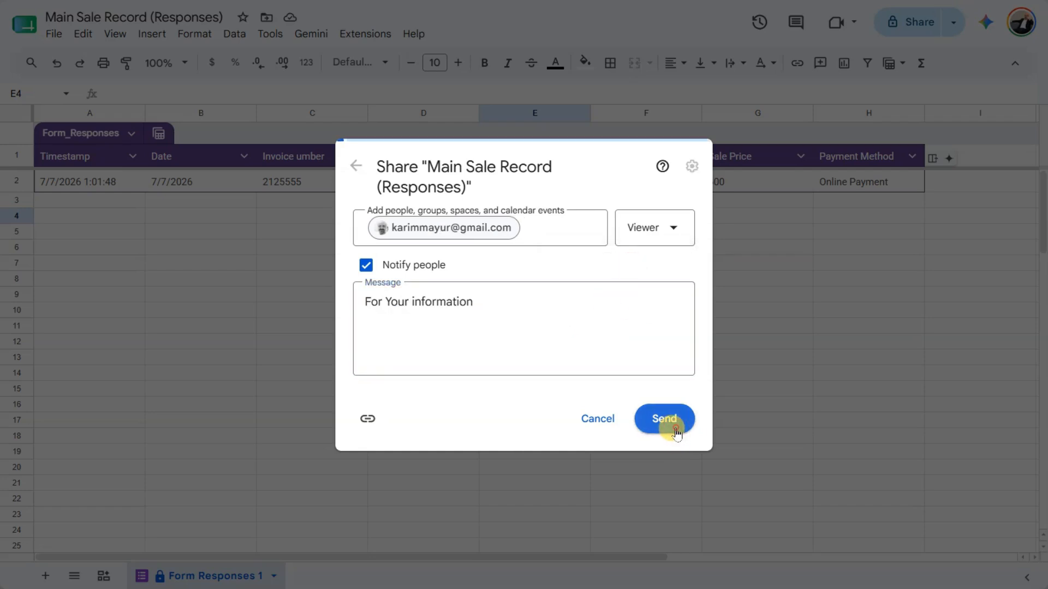